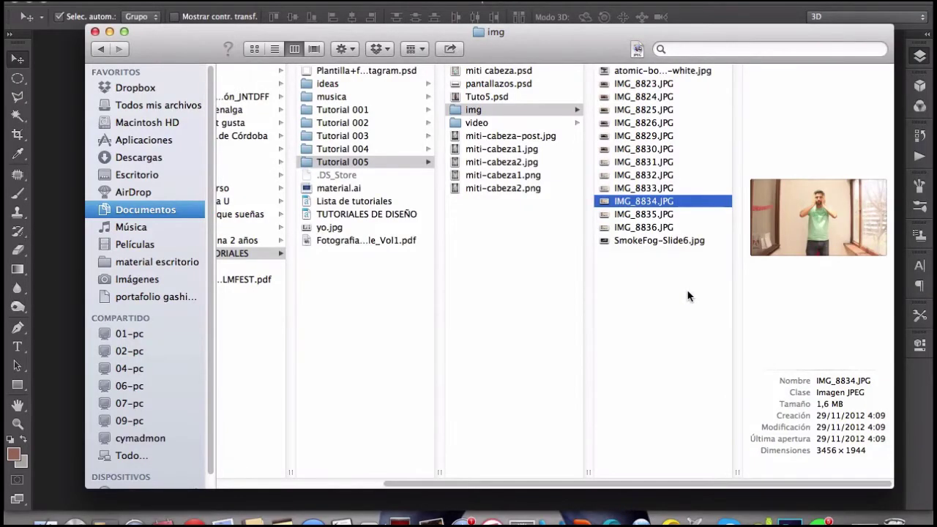
Compare IMG_8834.JPG and IMG_8835.JPG side by side in Quick Look
key("space")
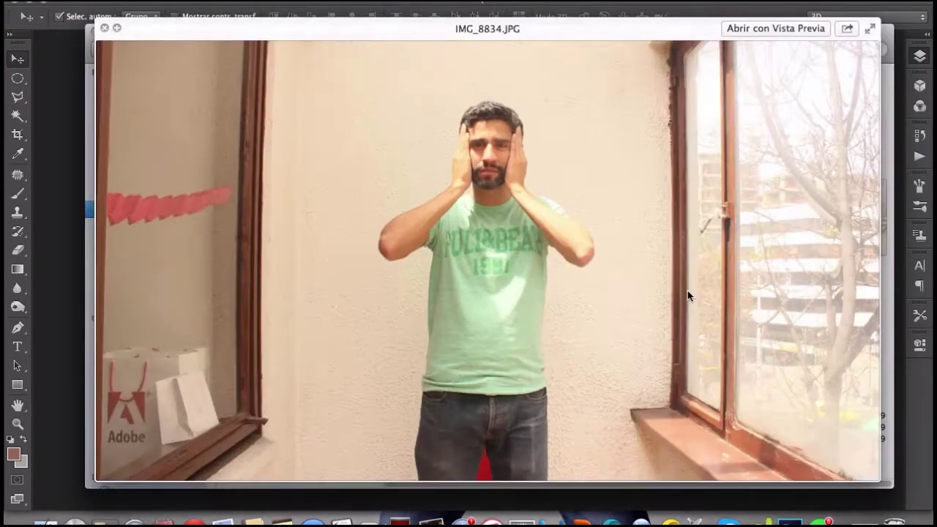
key("Right")
key("Left")
key("Right")
key("Left")
Settle on the raised-hands photo IMG_8835.JPG and drag it onto Photoshop
key("Right")
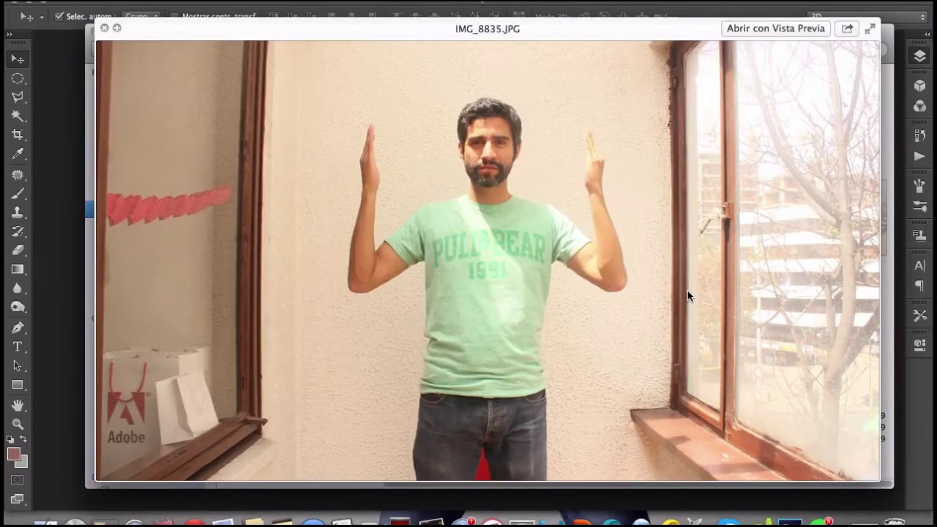
key("space")
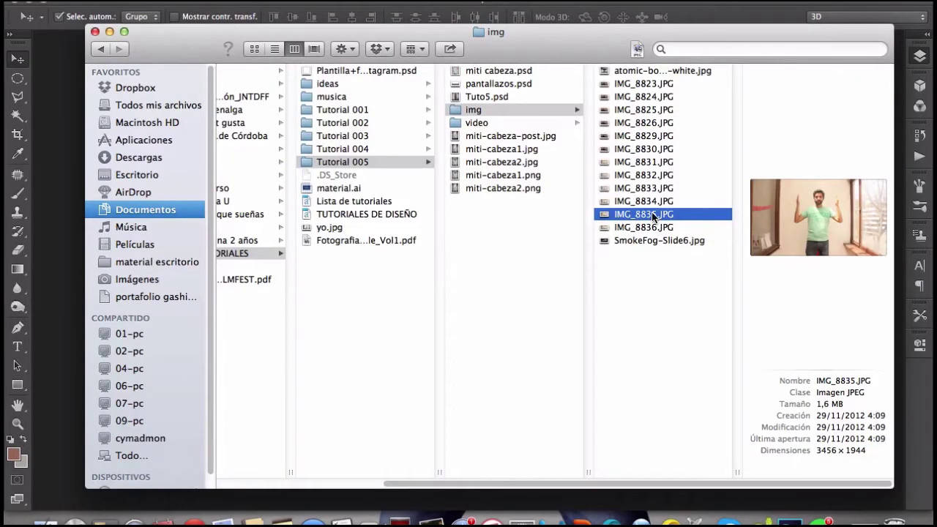
key("super+Tab")
mouse_move(654, 217)
left_mouse_down()
mouse_move(504, 311)
mouse_move(450, 277)
left_mouse_up()
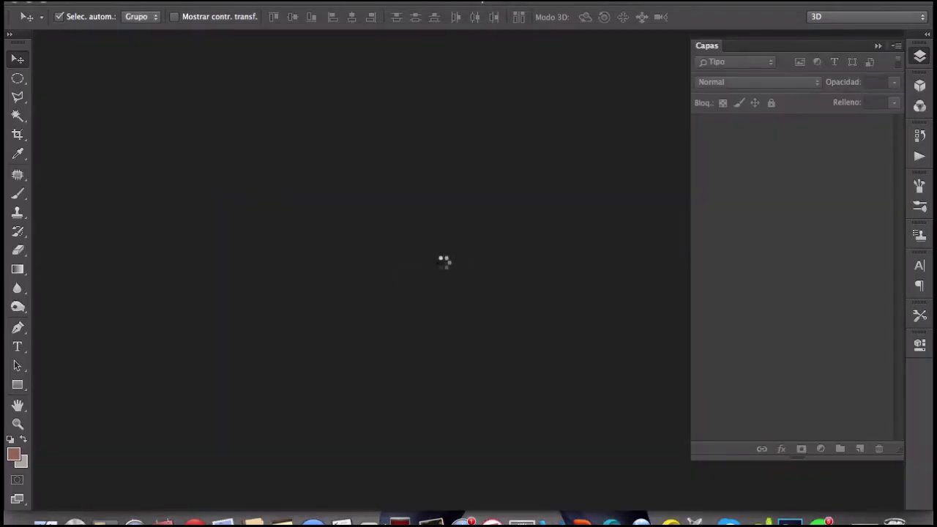
Open IMG_8835.JPG, zoom in with the Pen tool, and place a curved point on a finger edge
left_click_drag(445, 262, 447, 268)
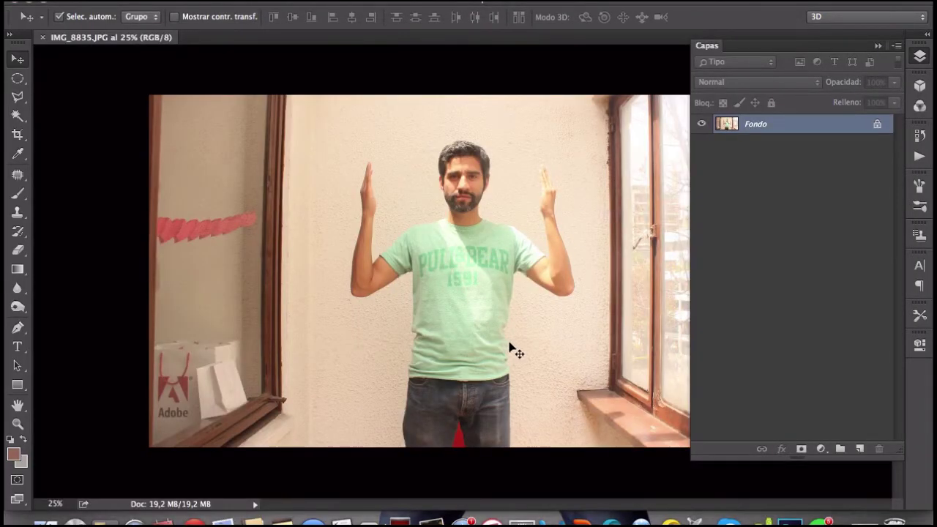
key("p")
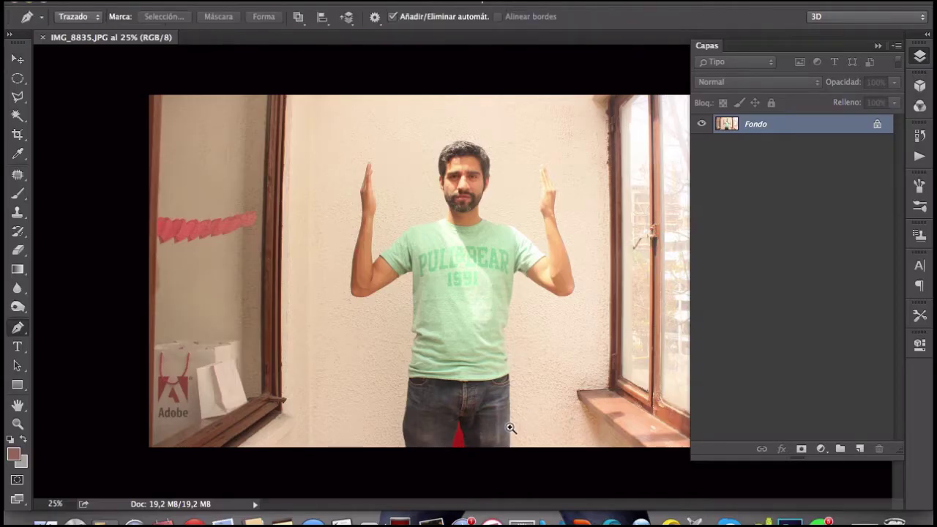
scroll(510, 429, "up", 1)
key("f")
scroll(527, 366, "up", 2)
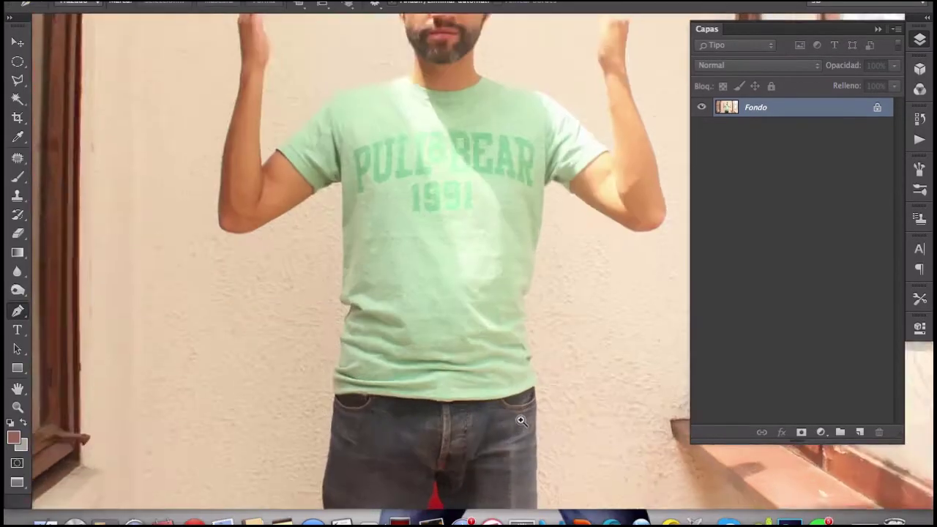
key("f")
scroll(545, 290, "down", 2)
scroll(540, 368, "down", 2)
scroll(539, 368, "up", 1)
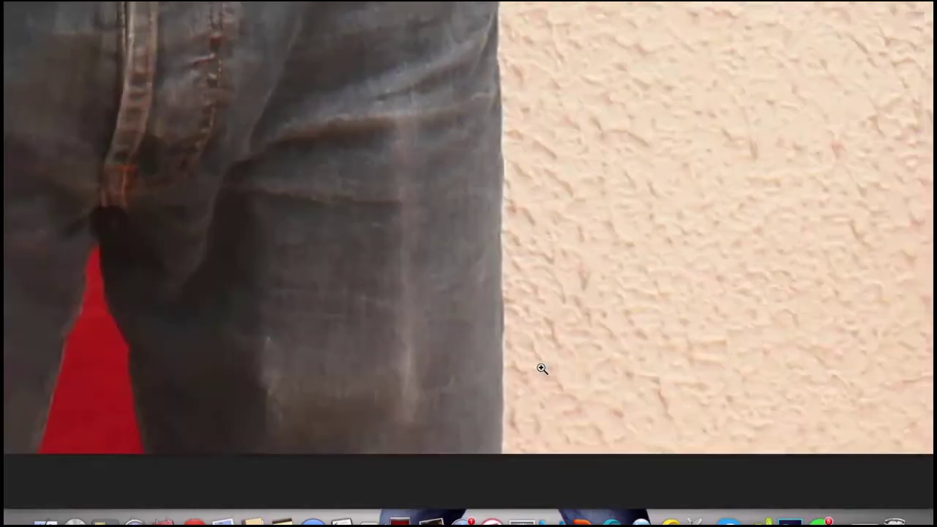
scroll(487, 366, "up", 1)
scroll(495, 392, "down", 2)
scroll(495, 392, "up", 2)
scroll(513, 315, "up", 3)
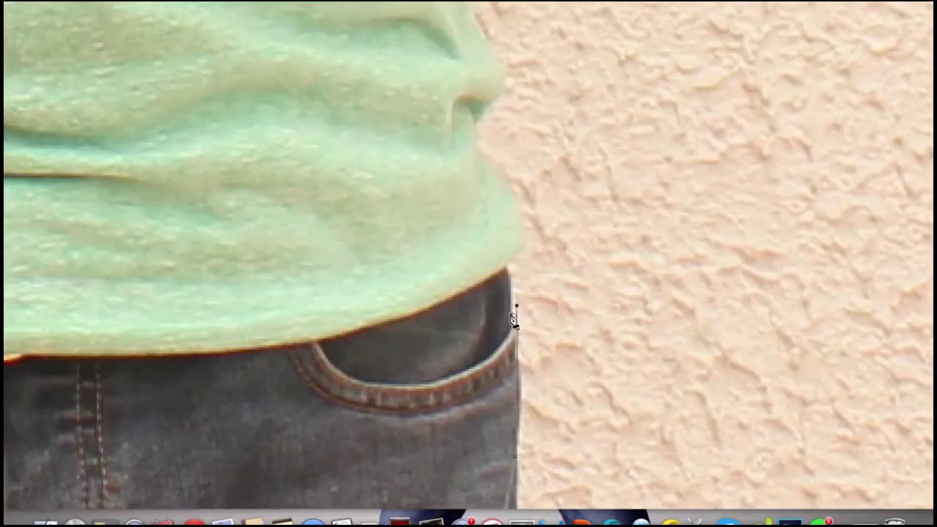
scroll(533, 293, "up", 2)
scroll(596, 244, "up", 1)
scroll(596, 245, "down", 2)
scroll(586, 278, "up", 2)
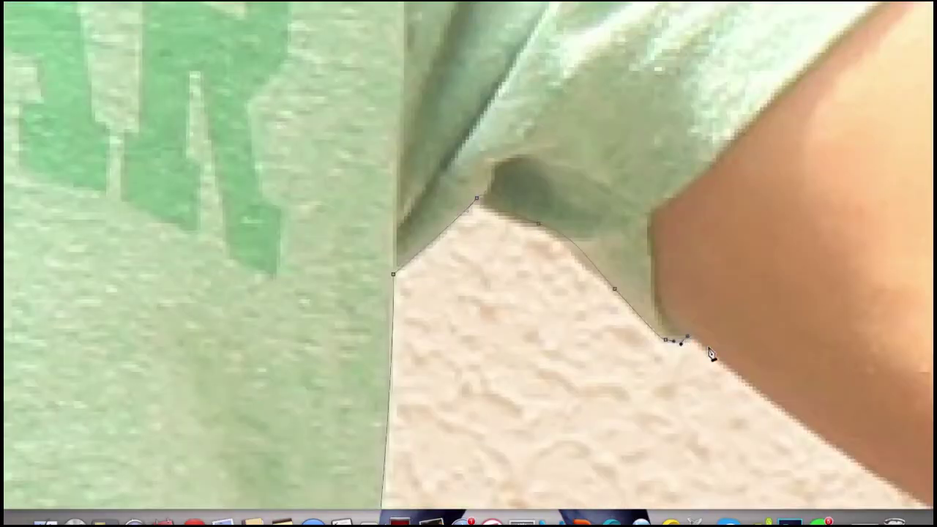
scroll(575, 303, "down", 3)
scroll(657, 330, "up", 2)
scroll(657, 329, "down", 2)
scroll(644, 408, "up", 3)
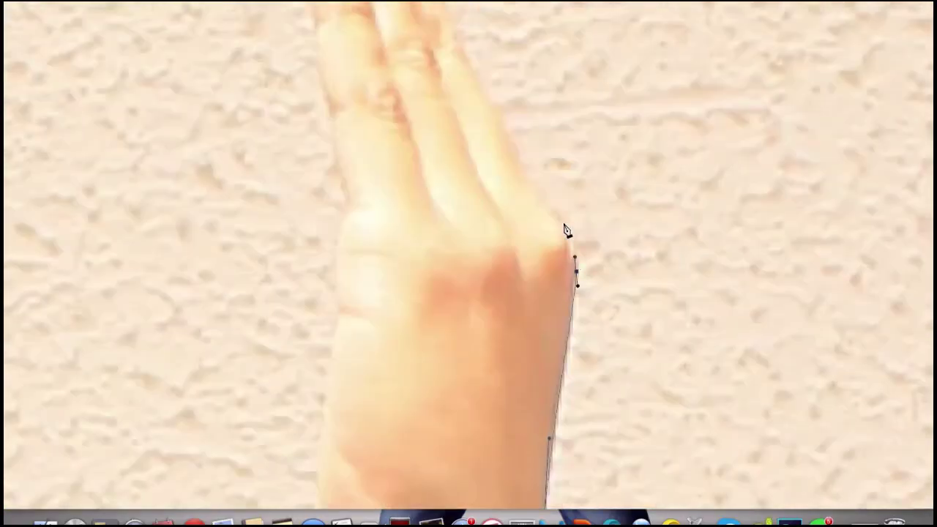
scroll(564, 230, "up", 2)
scroll(571, 258, "up", 2)
left_click_drag(540, 333, 549, 371)
Continue the path along the arm's edge and around the fingertip
scroll(548, 372, "down", 3)
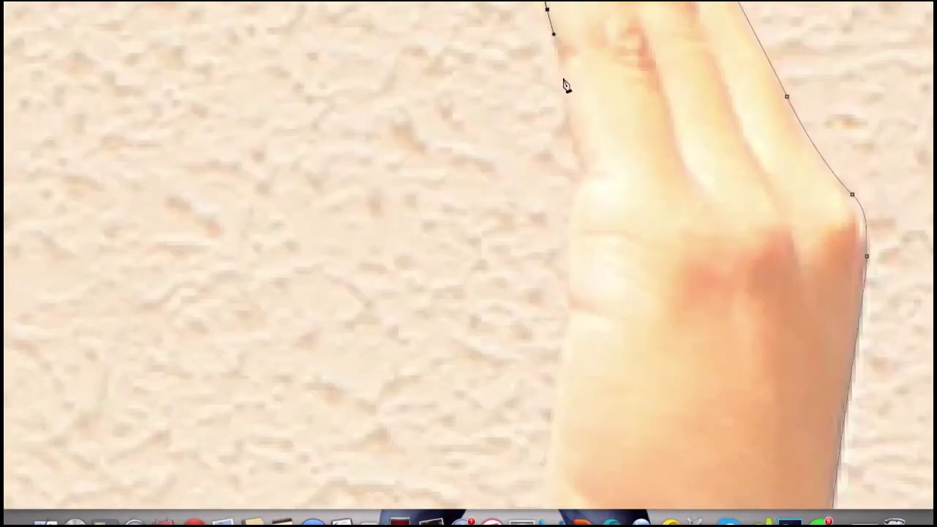
scroll(564, 84, "down", 3)
scroll(592, 83, "down", 2)
scroll(546, 157, "up", 3)
scroll(612, 418, "up", 3)
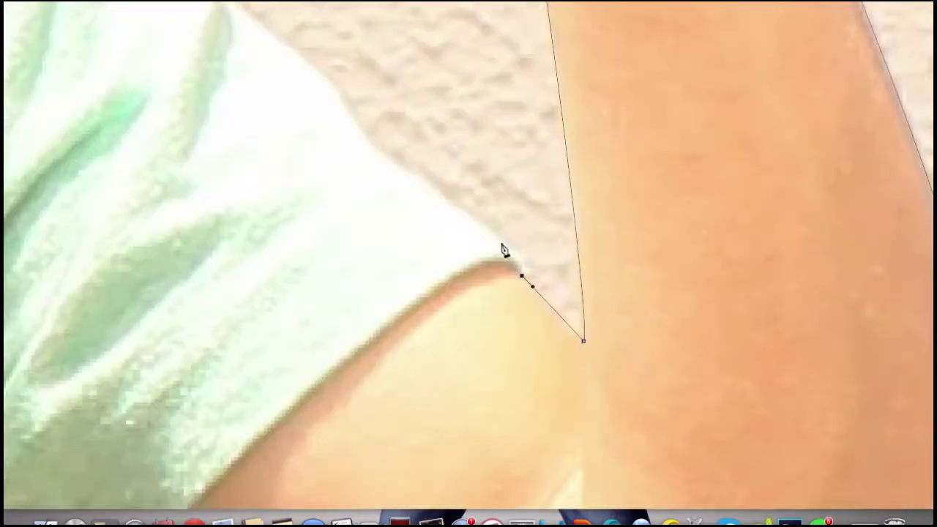
scroll(502, 251, "left", 3)
scroll(602, 341, "up", 2)
scroll(214, 146, "up", 3)
scroll(468, 263, "left", 3)
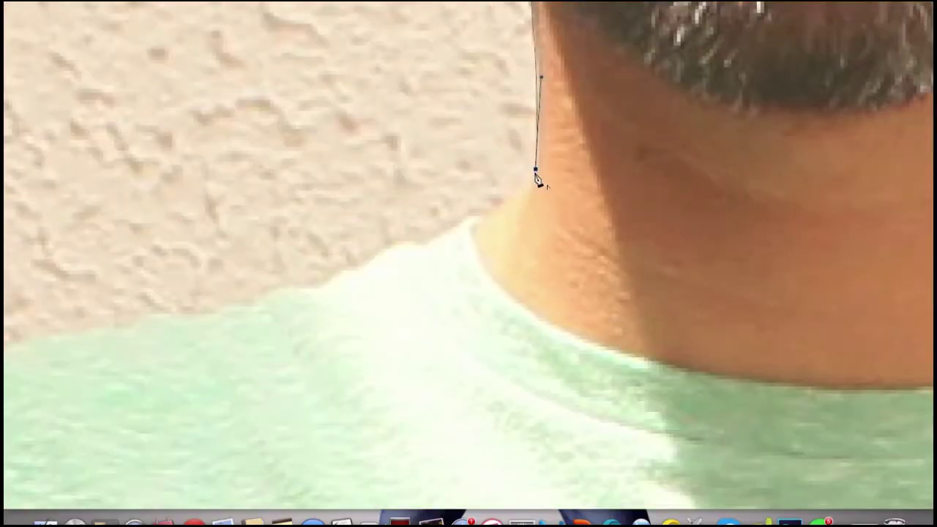
scroll(469, 263, "down", 3)
left_click(725, 176)
scroll(721, 185, "down", 3)
scroll(521, 269, "down", 3)
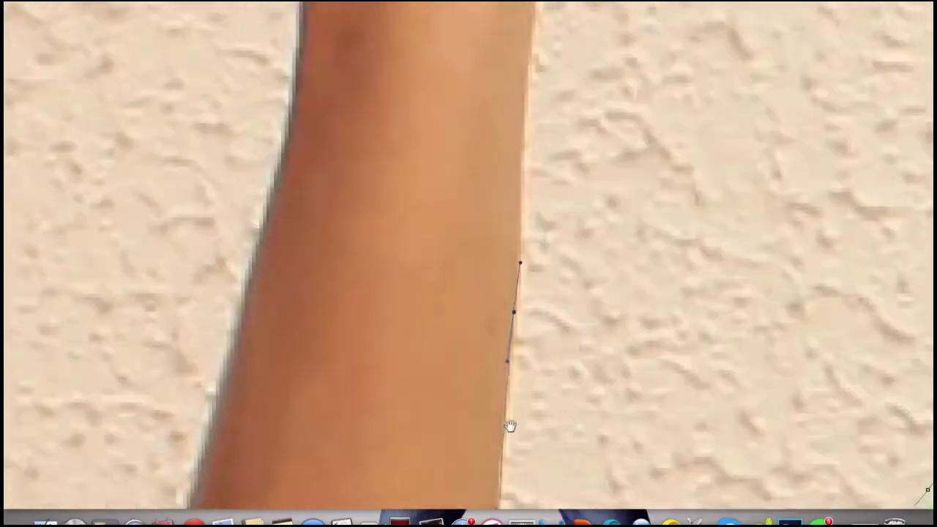
scroll(512, 428, "down", 3)
left_click_drag(473, 197, 472, 179)
scroll(473, 181, "down", 3)
left_click(464, 83)
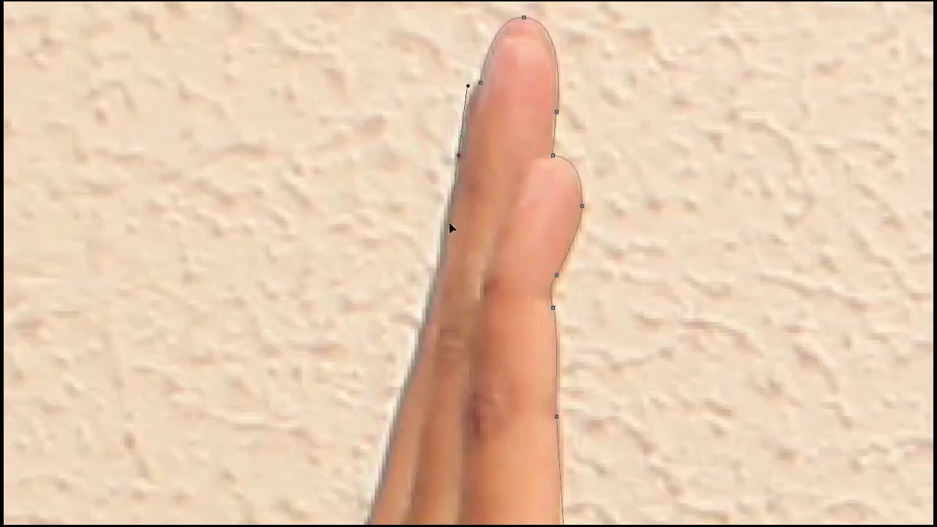
Extend the path down the shirt's side and along the photo's bottom edge
scroll(469, 264, "down", 3)
scroll(523, 301, "up", 3)
scroll(524, 300, "down", 3)
scroll(523, 300, "down", 3)
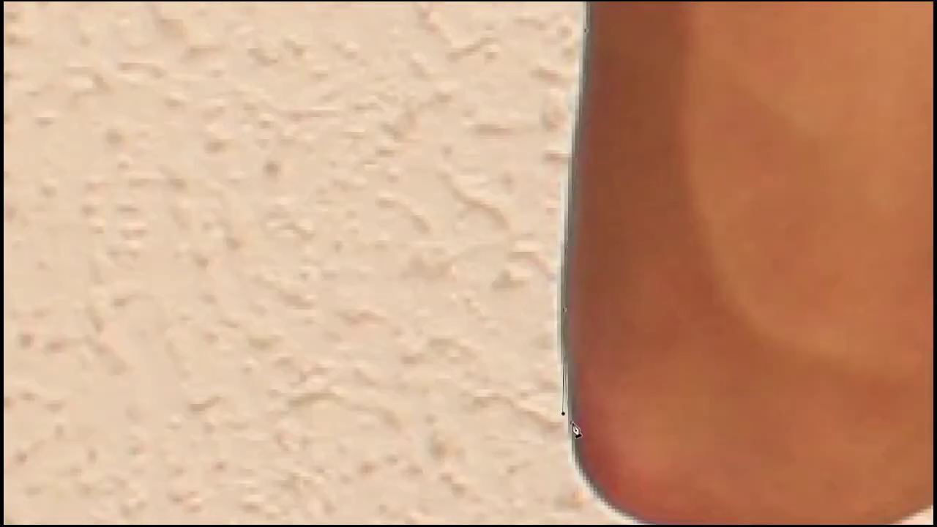
scroll(523, 300, "down", 5)
scroll(530, 200, "up", 3)
scroll(530, 199, "down", 3)
scroll(684, 285, "up", 3)
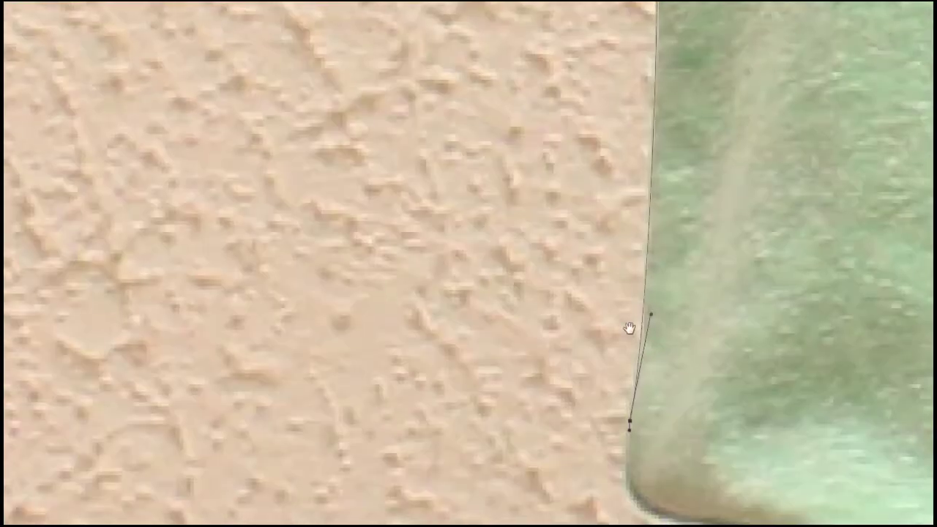
left_click(578, 302)
scroll(578, 306, "down", 5)
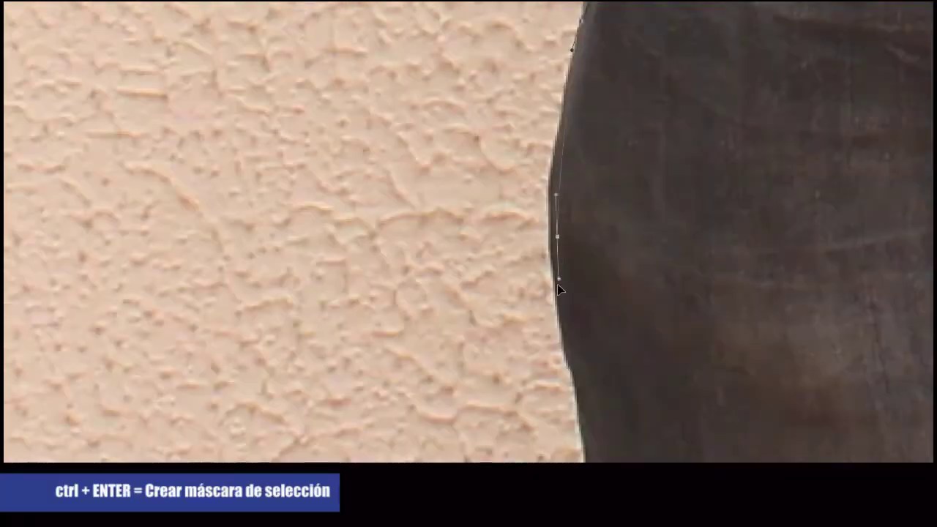
scroll(561, 247, "down", 5)
left_click(825, 257)
scroll(749, 359, "down", 3)
scroll(746, 357, "down", 3)
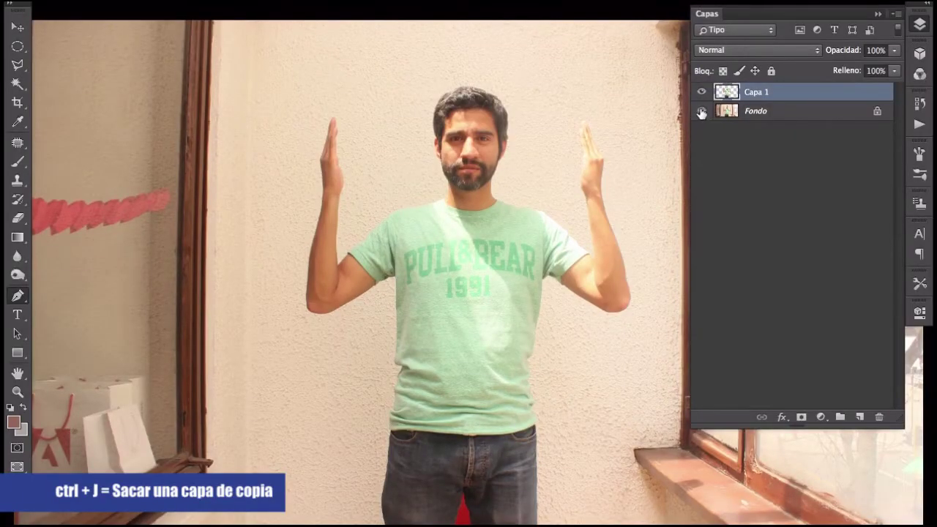
Hide Fondo, crop the canvas narrower and shorter, and shift the body down about 20 px
left_click(702, 111)
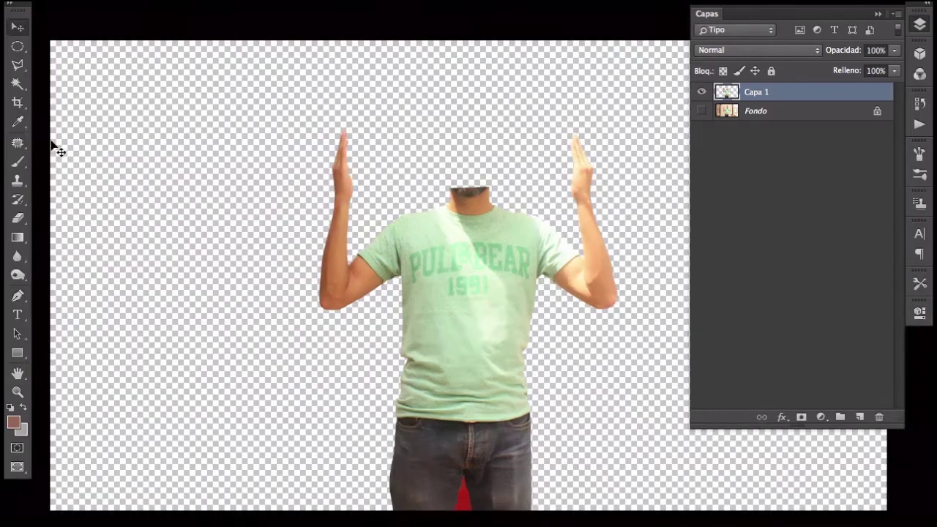
left_click(19, 105)
left_click_drag(51, 275, 303, 283)
left_click_drag(469, 510, 469, 487)
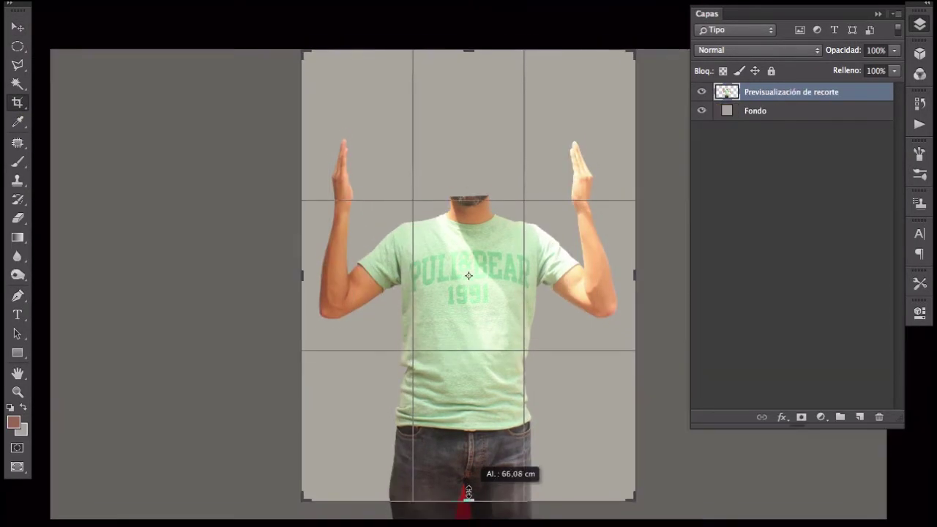
key("Return")
key("v")
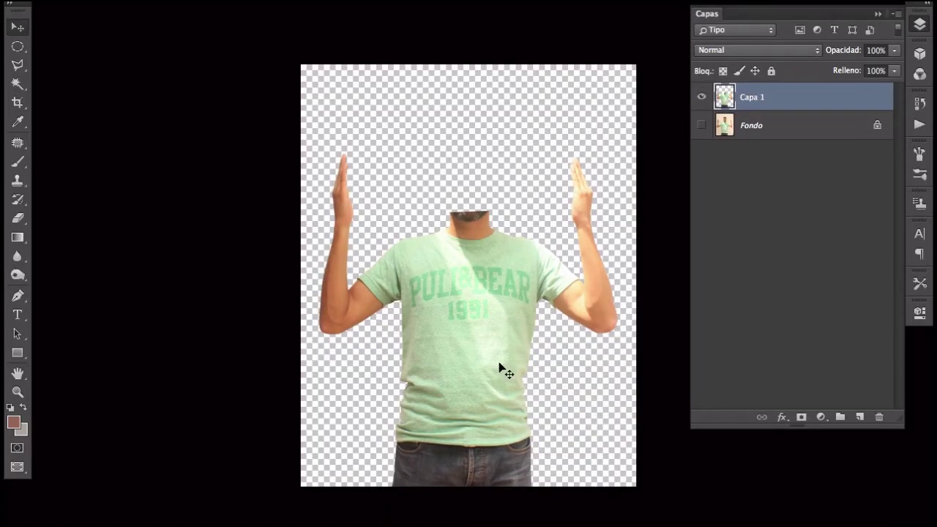
left_click_drag(500, 372, 502, 386)
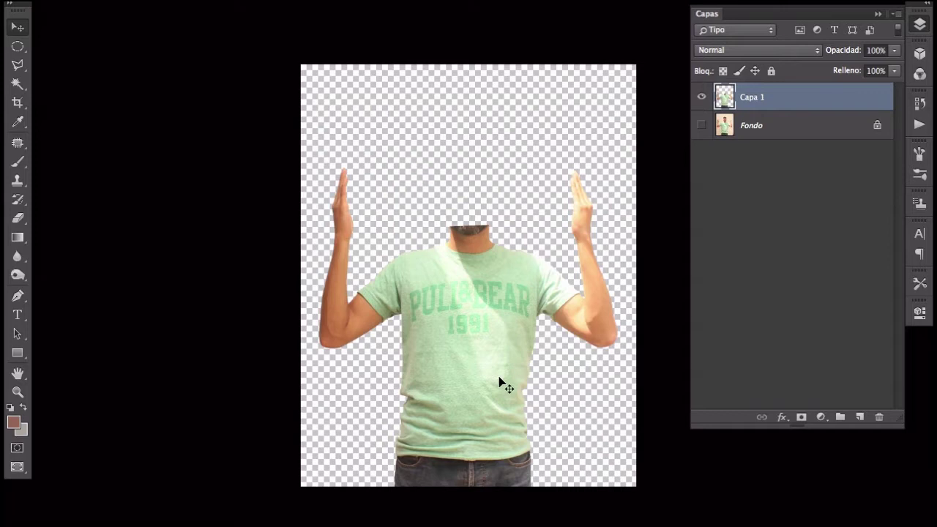
Add a new layer above Fondo and name it 'fondo'
left_click(763, 135)
left_click(860, 417)
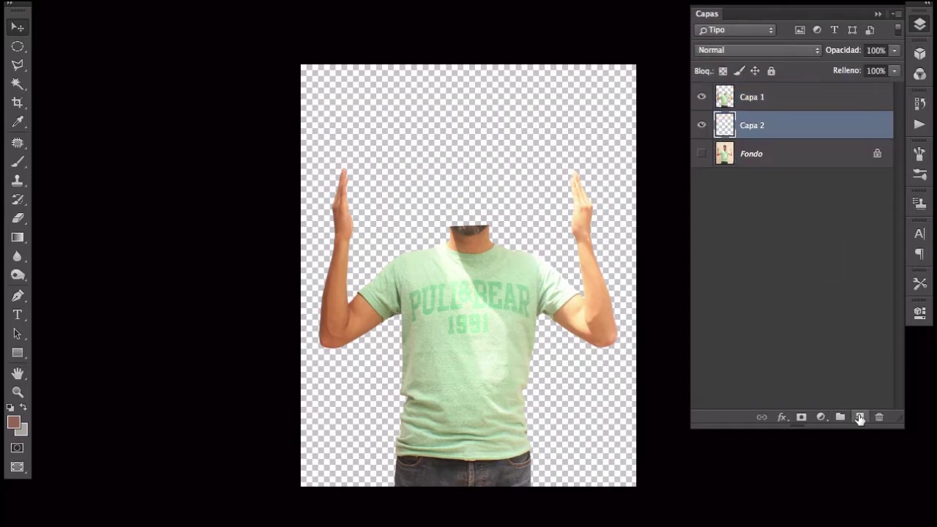
double_click(750, 126)
type("fondo")
key("Return")
Fill the fondo layer with a radial grey gradient, lighter at the centre
key("g")
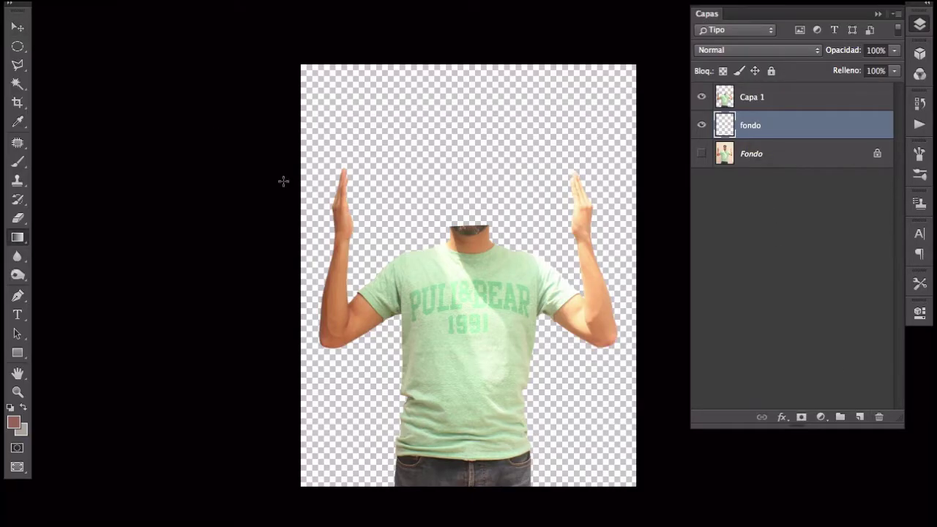
left_click(245, 187)
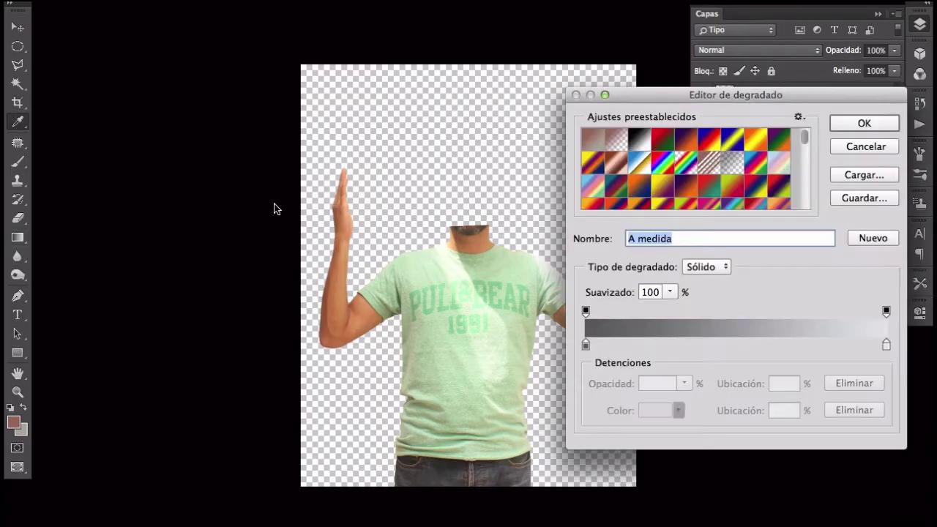
left_click(864, 122)
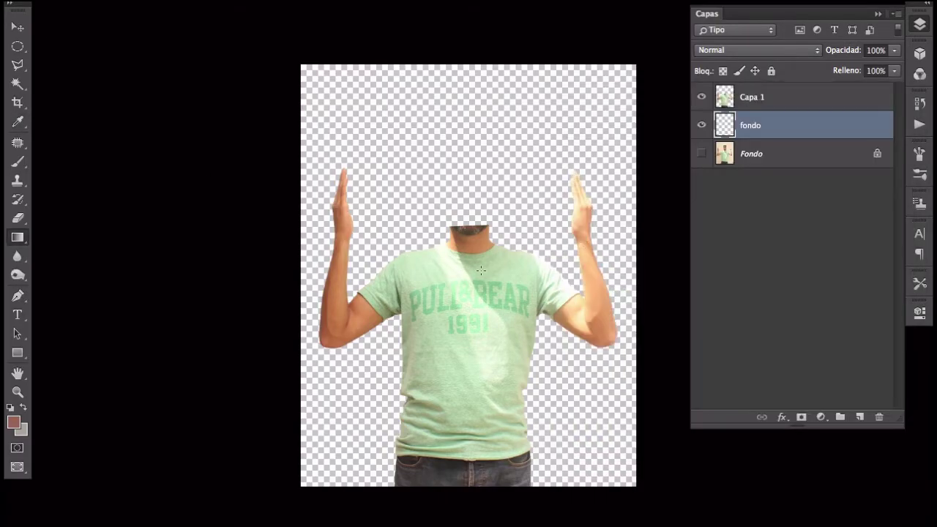
left_click_drag(467, 276, 249, 273)
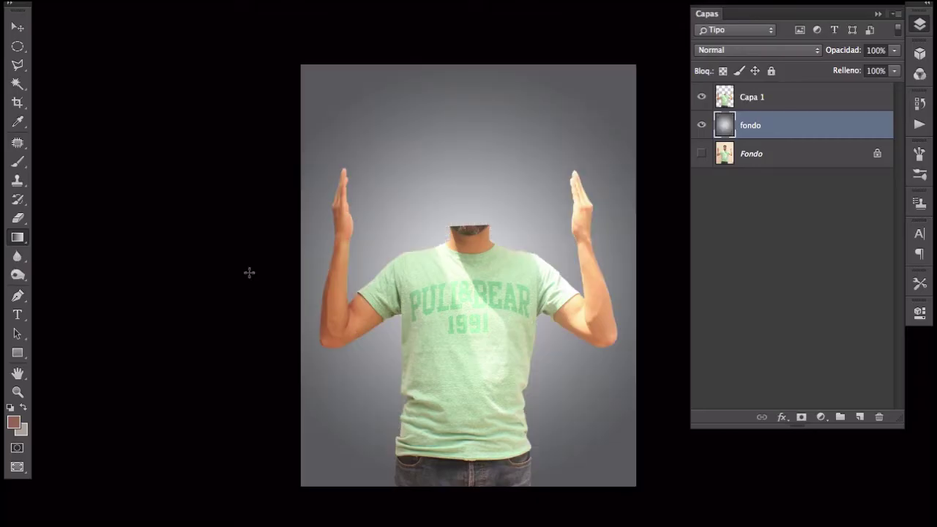
key("v")
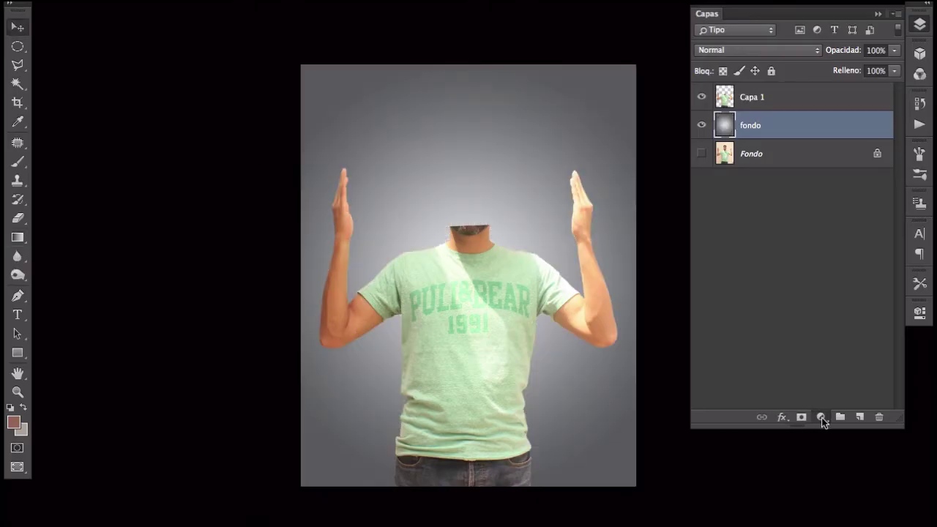
Add a Gradient Map adjustment layer using the Espectro medio preset
left_click(823, 418)
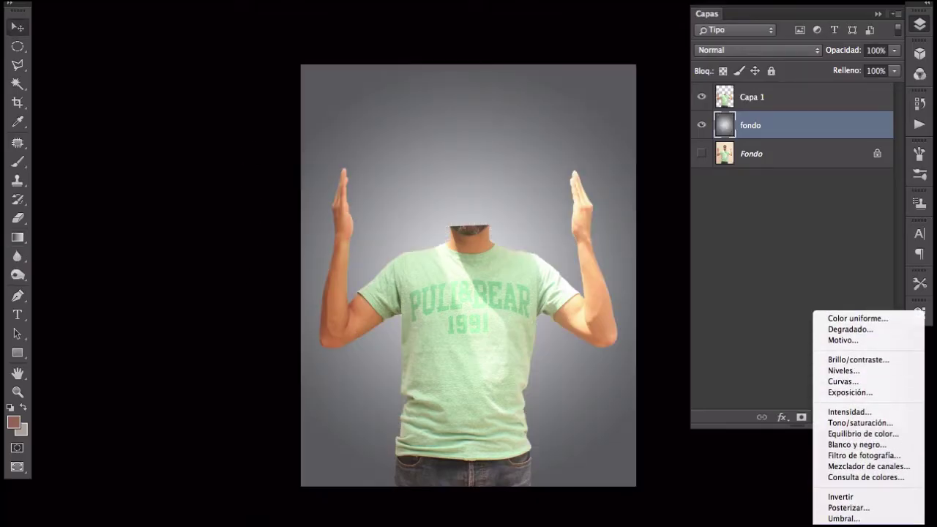
left_click(835, 505)
left_click(764, 352)
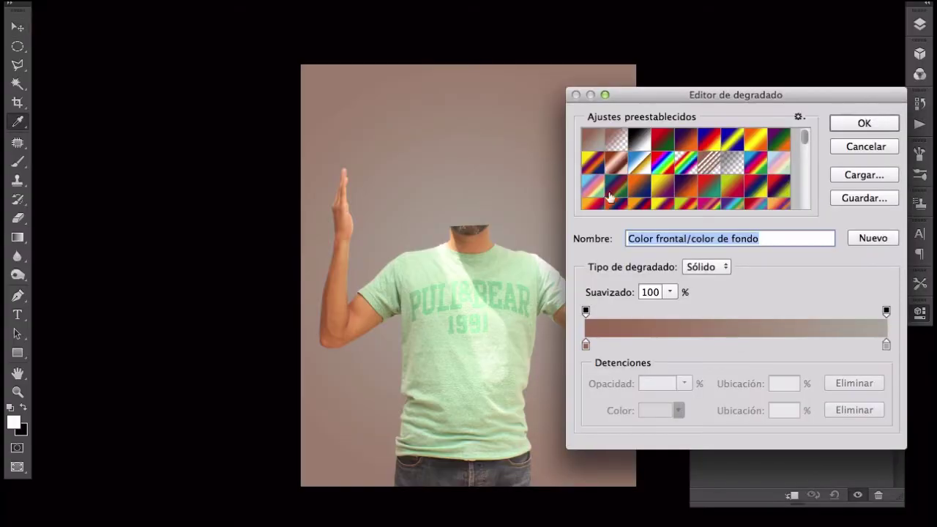
left_click(613, 192)
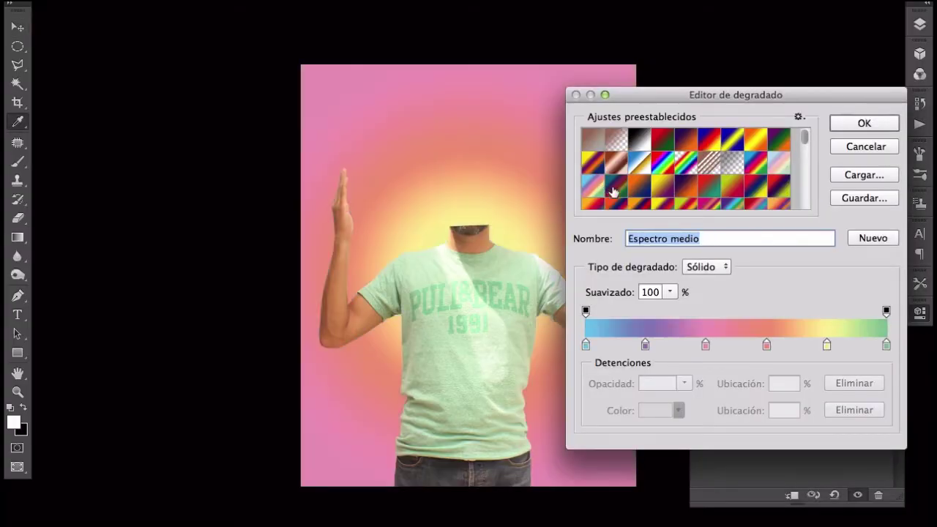
left_click(846, 125)
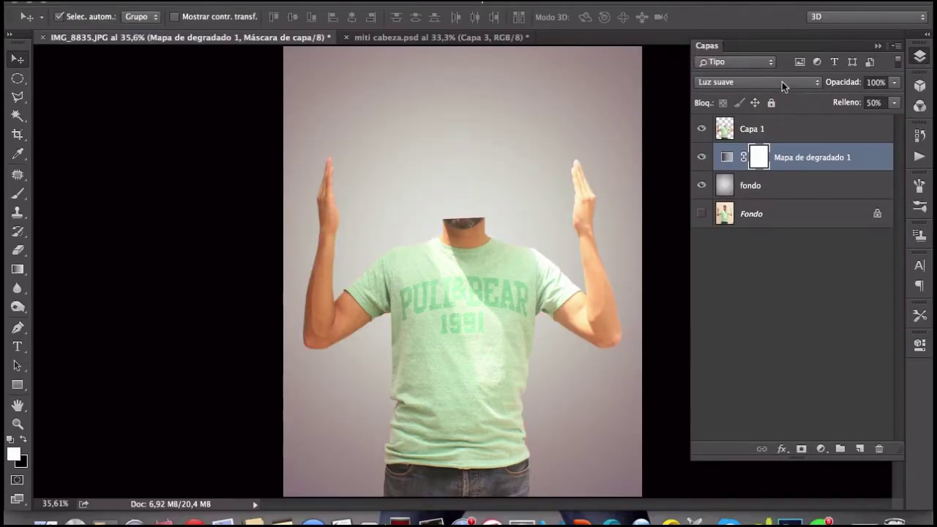
Set the gradient map's blend mode to Luz suave with 50% fill
left_click(782, 81)
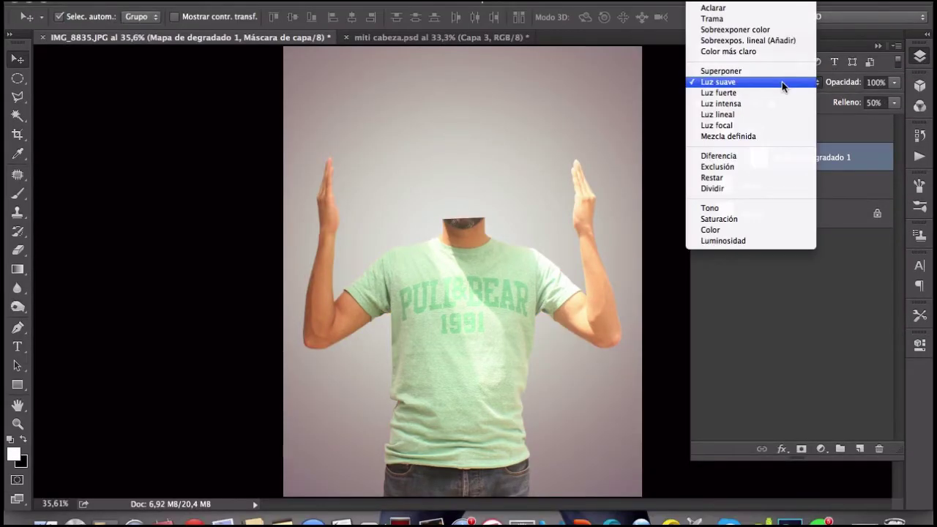
left_click(782, 82)
left_click(874, 103)
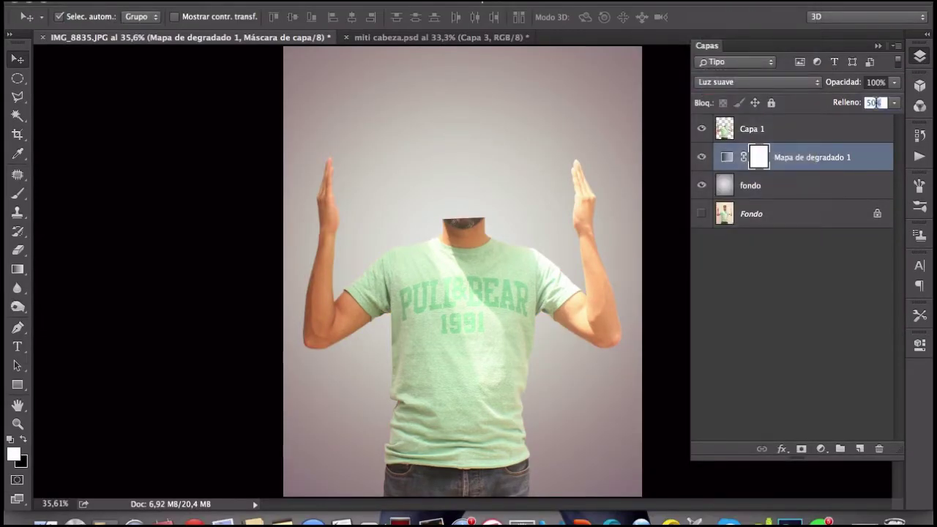
type("50")
key("Return")
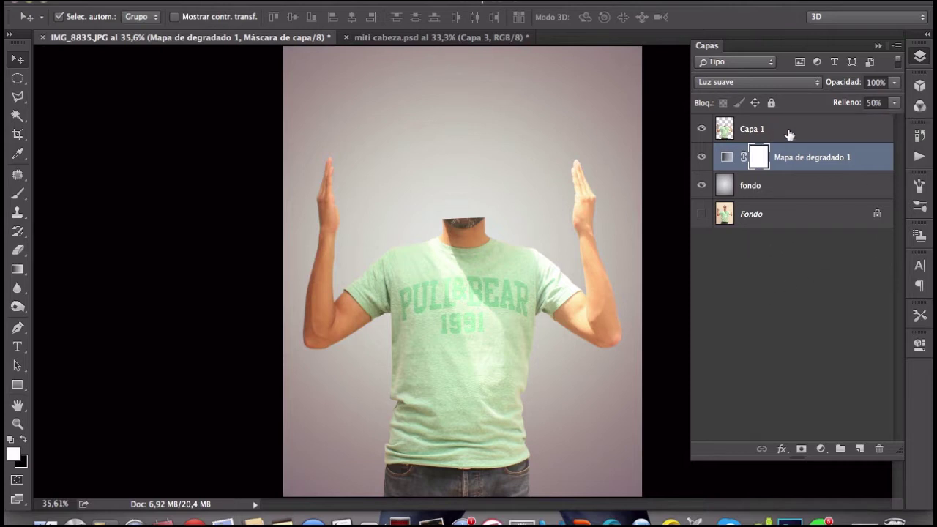
Rename the Capa 1 layer to 'cuerpo'
double_click(751, 129)
type("cuerpo")
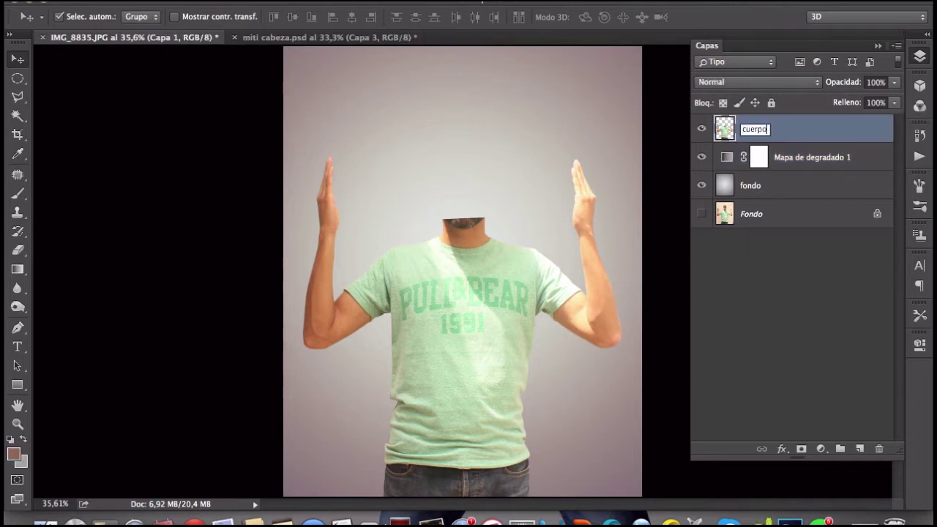
key("Return")
Give cuerpo a drop shadow: 25% opacity, 130° angle, 43 px distance, 90 px size
double_click(789, 134)
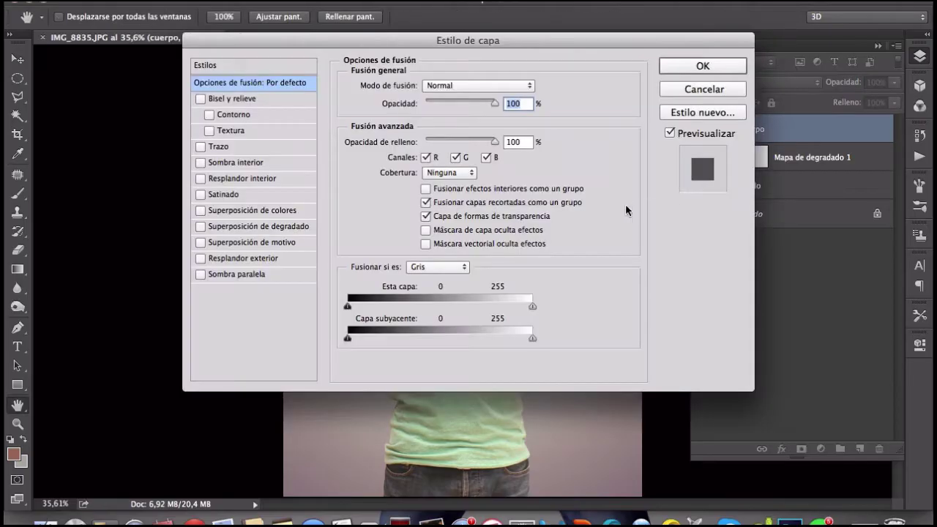
left_click(249, 274)
left_click_drag(368, 44, 798, 17)
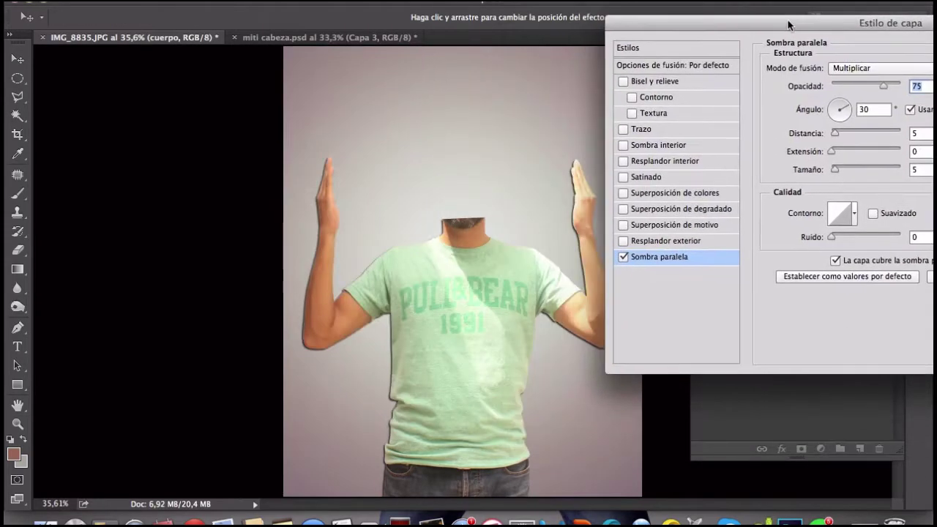
left_click_drag(458, 354, 468, 299)
left_click_drag(839, 17, 677, 38)
double_click(765, 96)
type("5")
key("Tab")
double_click(768, 182)
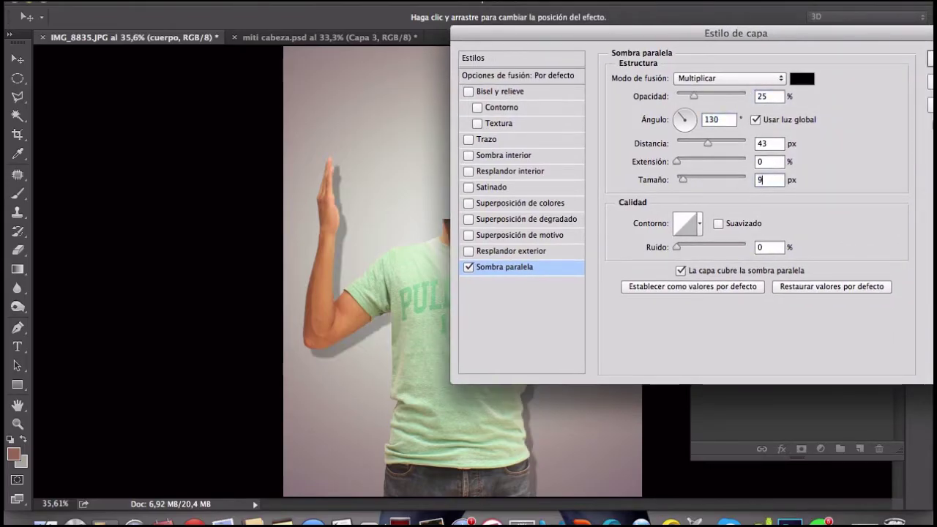
type("0")
left_click_drag(855, 32, 704, 32)
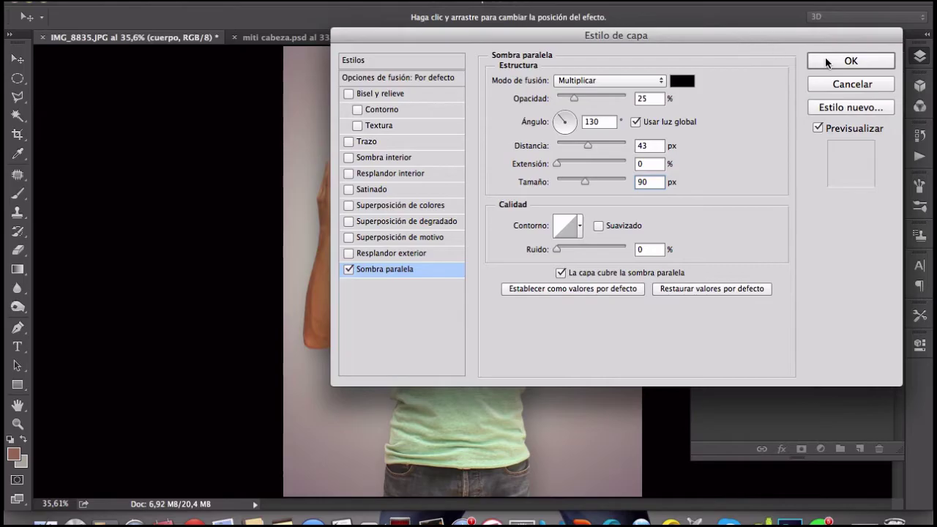
left_click(827, 64)
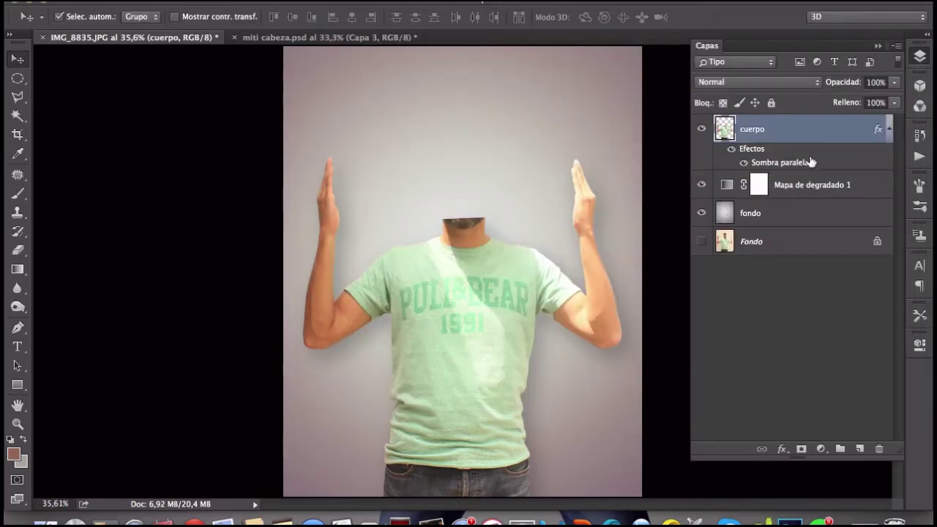
Split the body's drop shadow effect onto its own layer
right_click(811, 162)
left_click(705, 407)
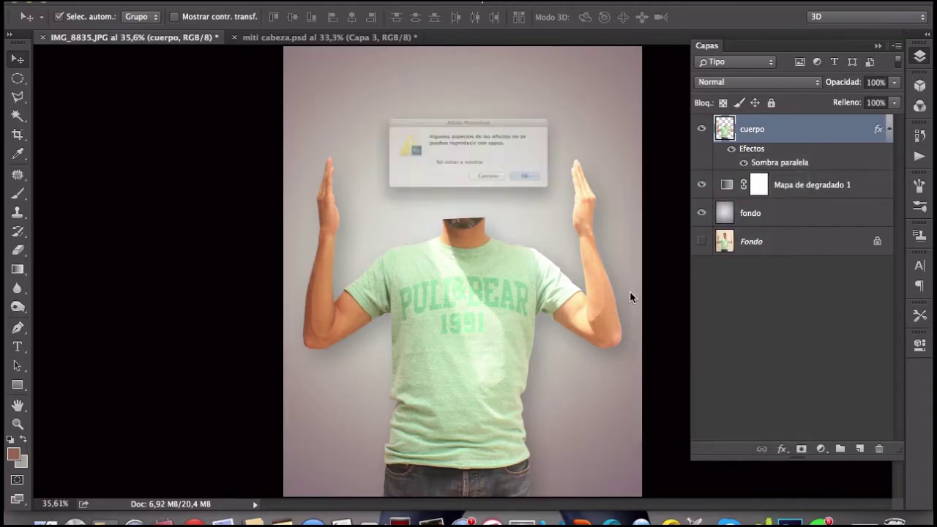
left_click(577, 198)
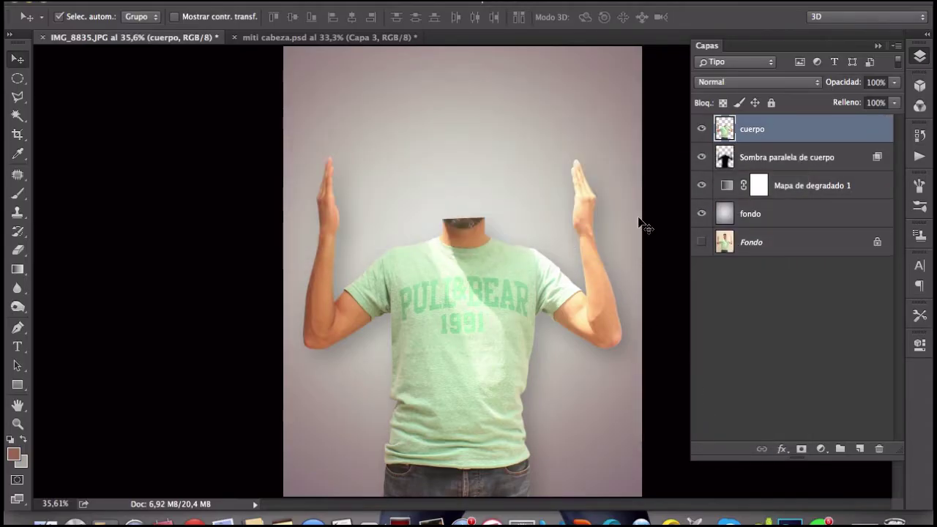
left_click(791, 157)
Mask the shadow layer and fade part of it with a 504 px eraser at 50%
left_click(801, 449)
key("e")
right_click(527, 157)
left_click_drag(609, 249, 542, 249)
left_click(249, 17)
type("50")
key("Return")
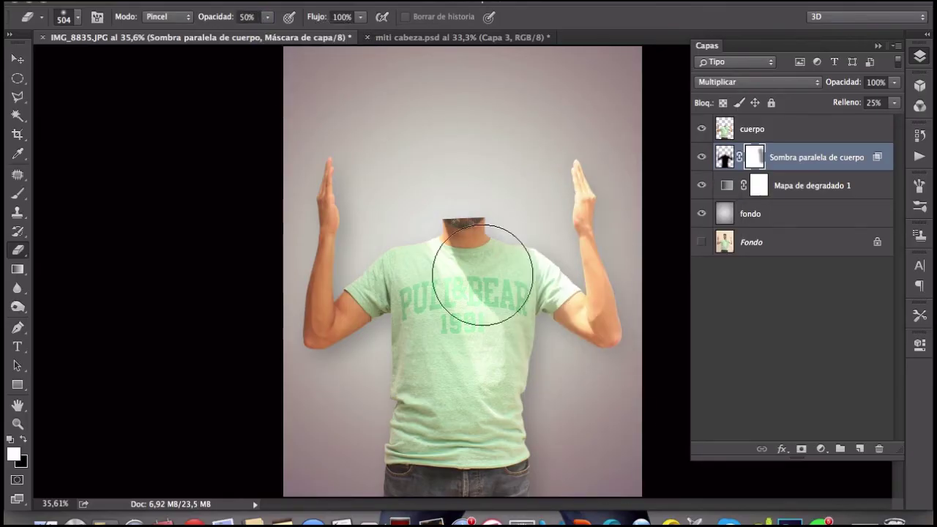
left_click_drag(557, 336, 606, 282)
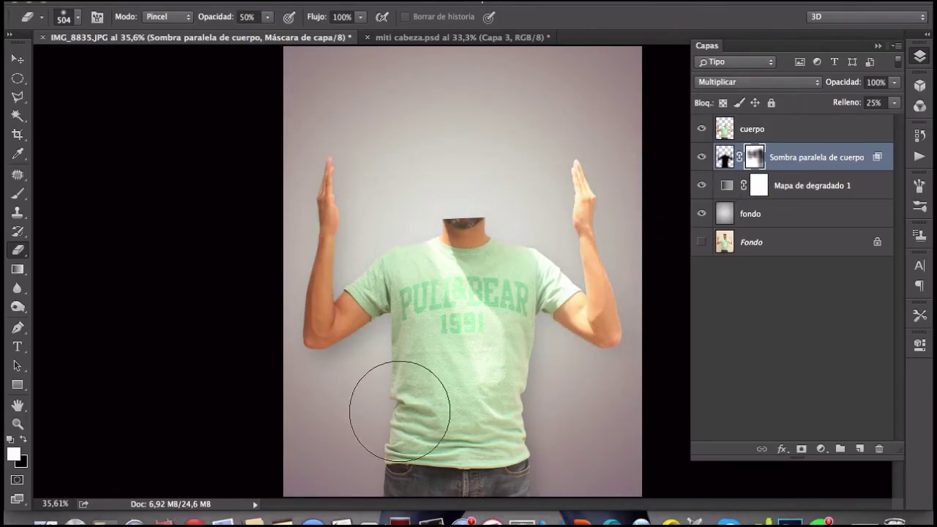
key("f")
key("Tab")
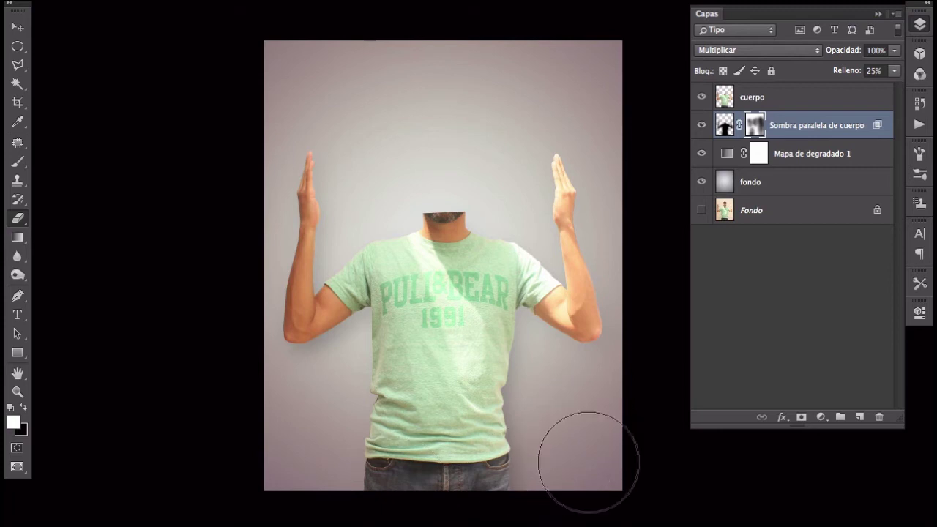
Lower the body's saturation to -30 with Hue/Saturation
key("v")
key("i")
key("ctrl+u")
double_click(700, 220)
key("shift+Down")
key("shift+Down")
key("shift+Down")
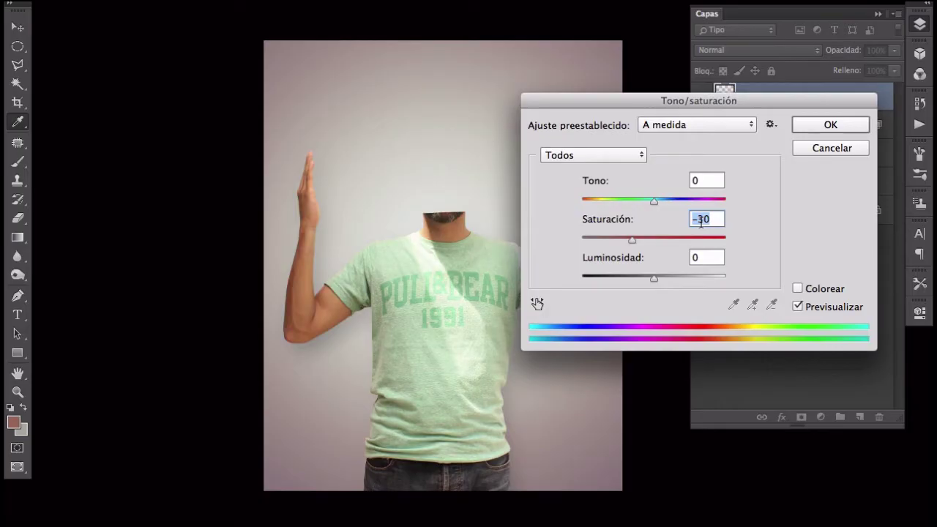
key("Return")
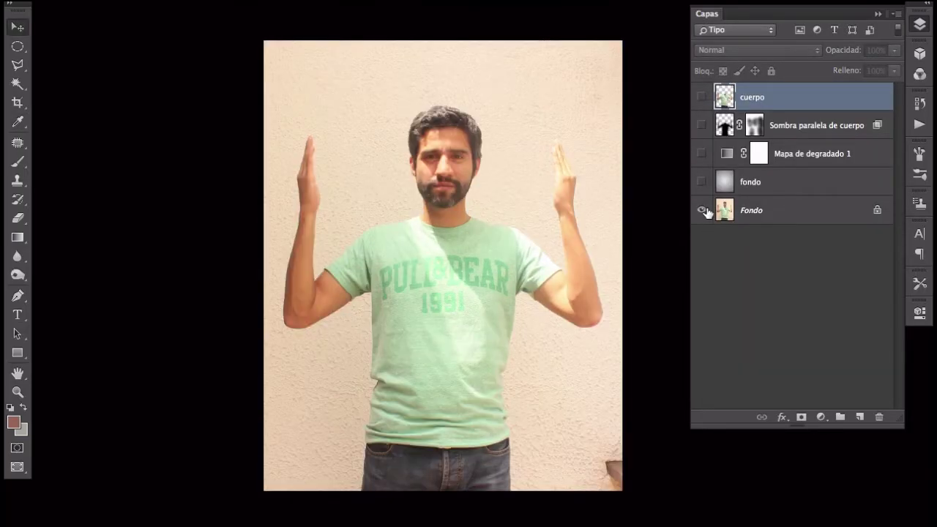
Preview IMG_8834.JPG in Finder and open it in Photoshop as a new document
left_click(706, 212, "alt")
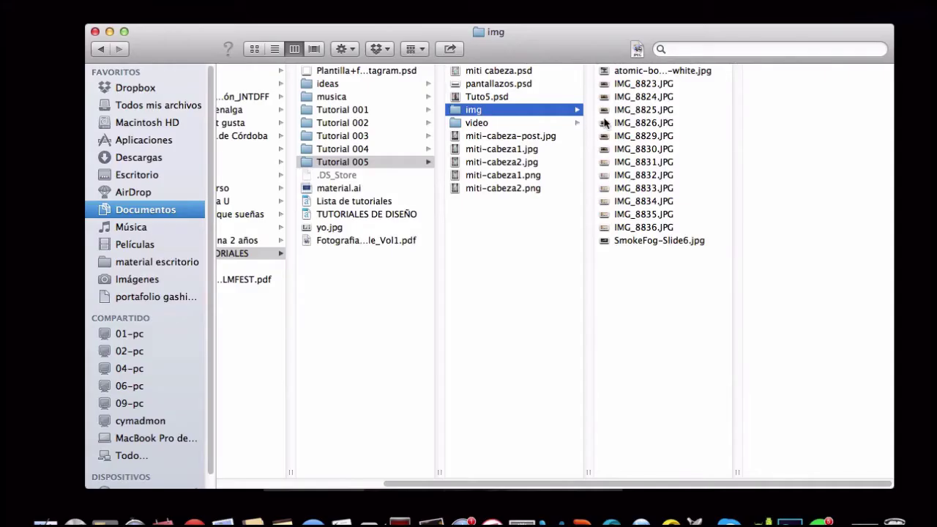
left_click(640, 203)
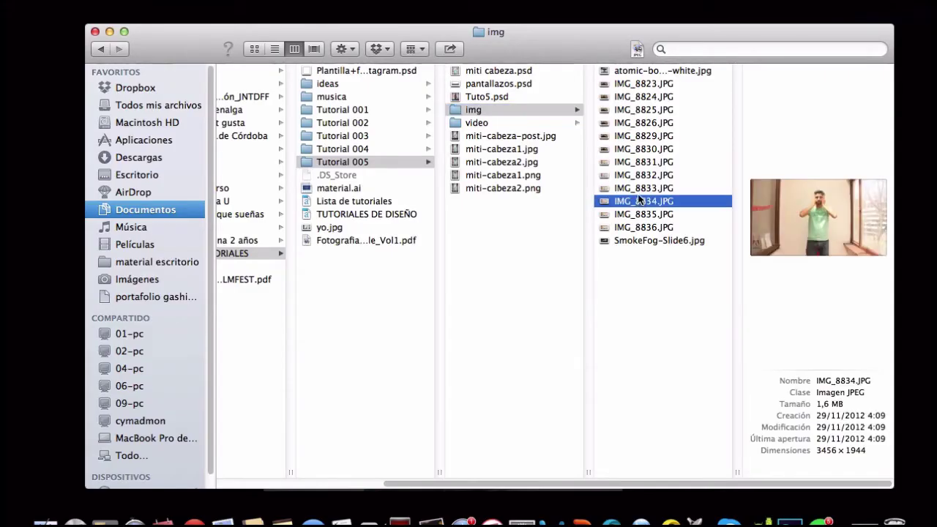
key("space")
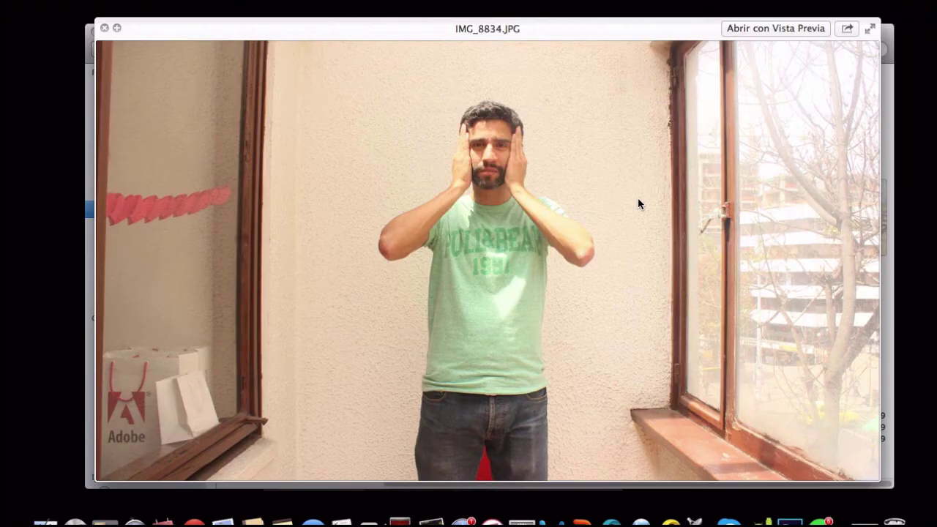
key("space")
left_click_drag(638, 201, 505, 38)
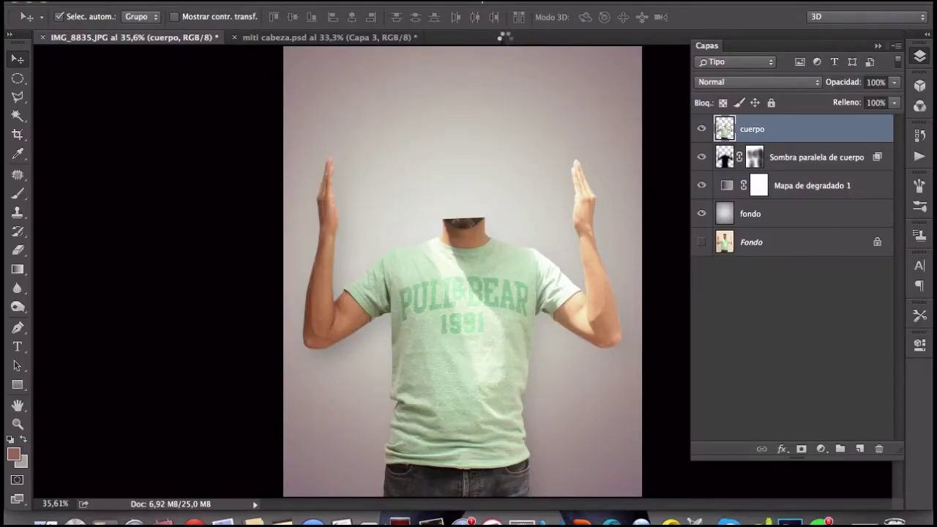
Outline the head with the Polygonal Lasso and copy it onto its own layer
scroll(456, 236, "up", 3, "alt")
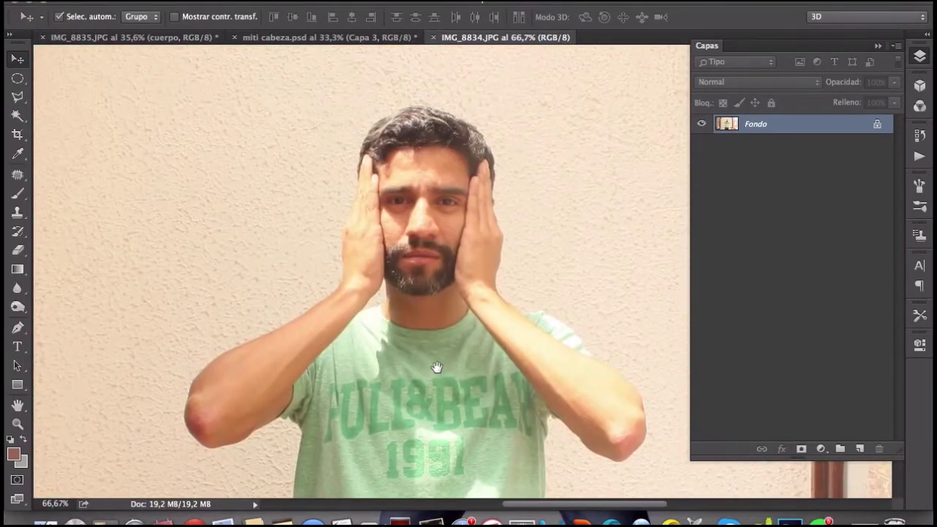
key("l")
left_click(438, 335)
left_click(521, 303)
left_click(540, 125)
left_click(439, 83)
left_click(297, 191)
left_click(437, 334)
key("ctrl+j")
Move the head copy over the headless body and rename its layer Iz
key("v")
mouse_move(484, 36)
left_mouse_down()
mouse_move(513, 153)
mouse_move(402, 182)
mouse_move(459, 198)
left_mouse_up()
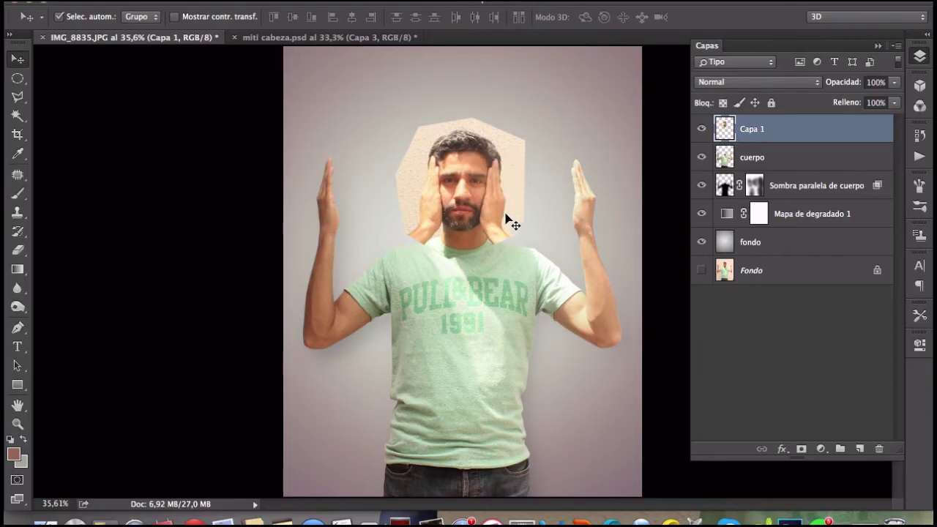
double_click(747, 129)
type("tz")
key("Return")
left_click(492, 199)
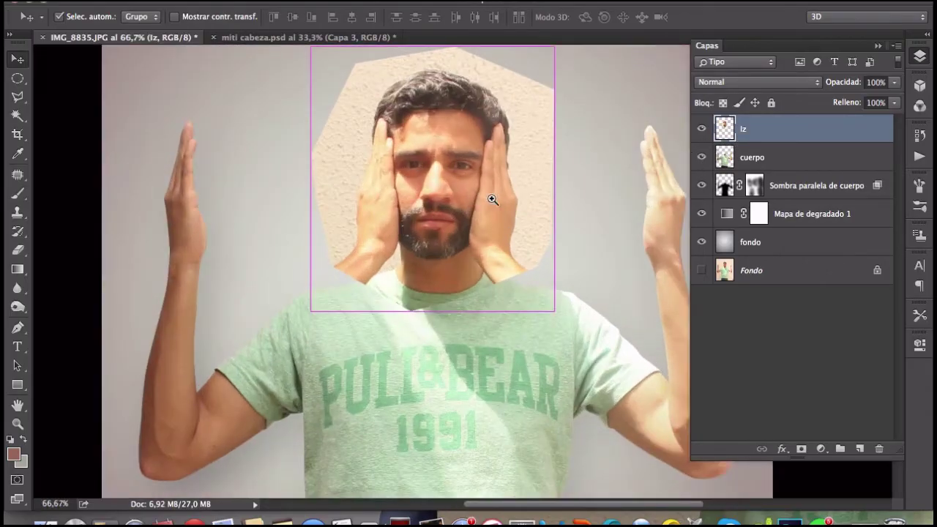
key("l")
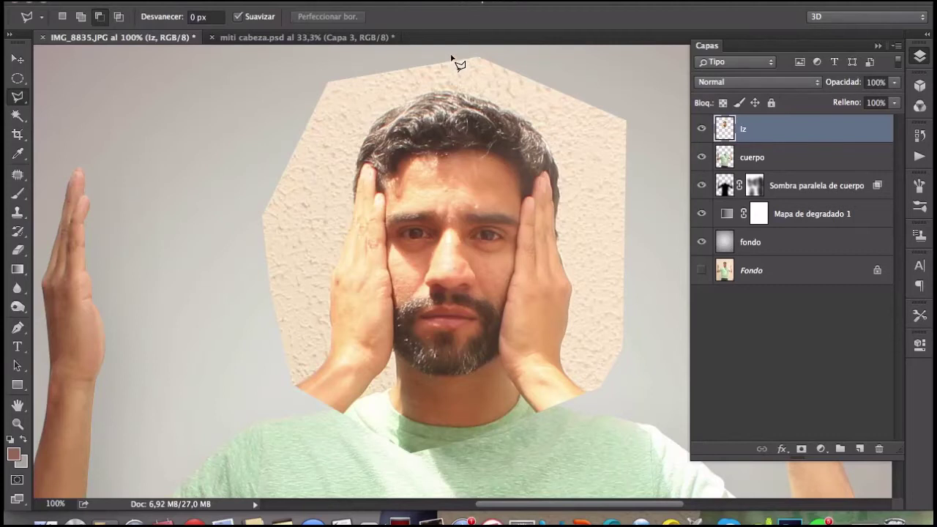
Lasso the face's right half and cut it to a new layer named Der
left_click(448, 47)
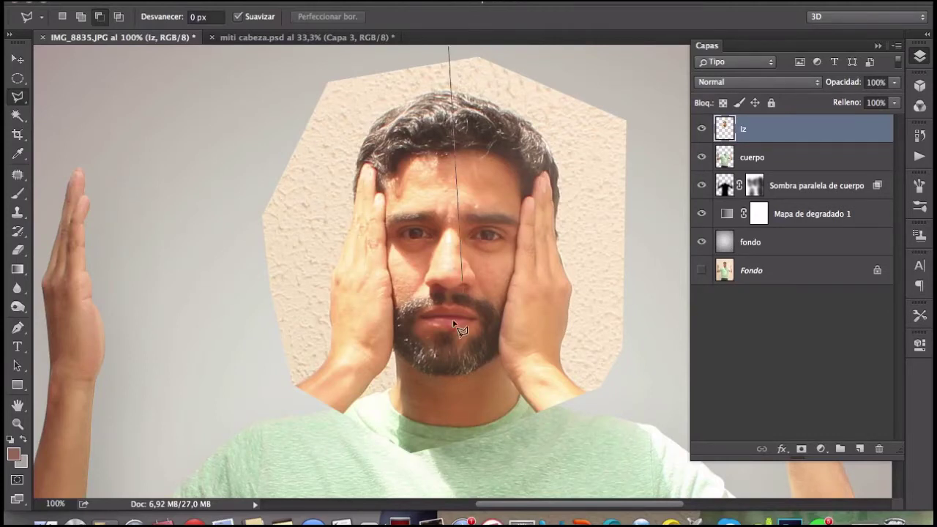
left_click(446, 460)
left_click(602, 431)
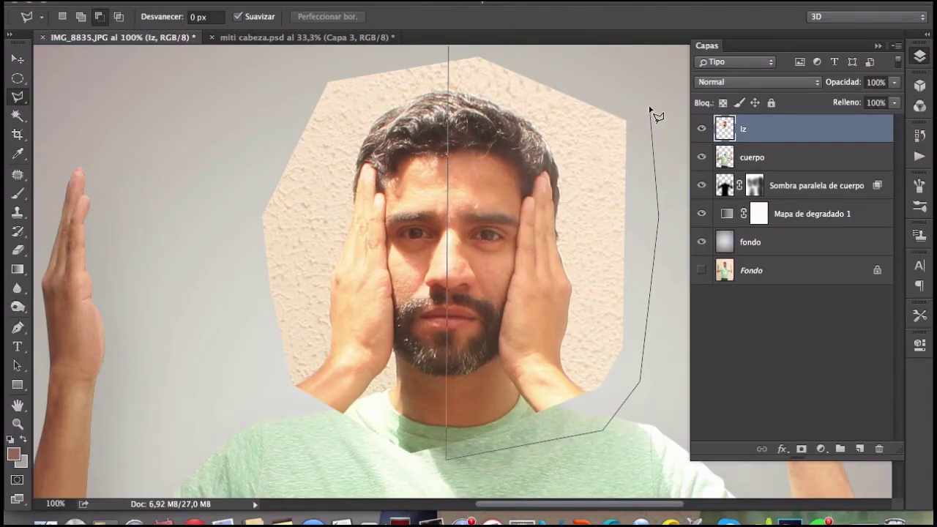
scroll(512, 92, "up", 3)
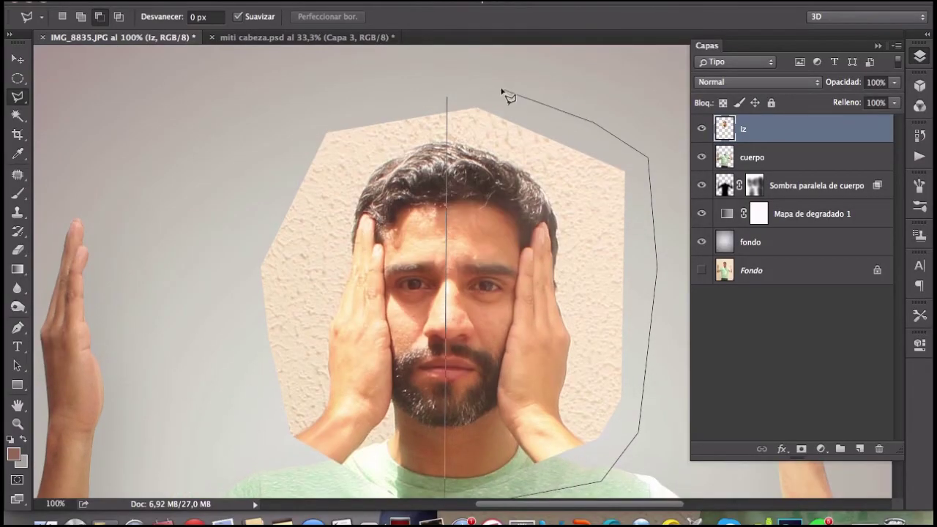
left_click(463, 87)
scroll(469, 190, "down", 5)
scroll(506, 154, "down", 1)
right_click(507, 151)
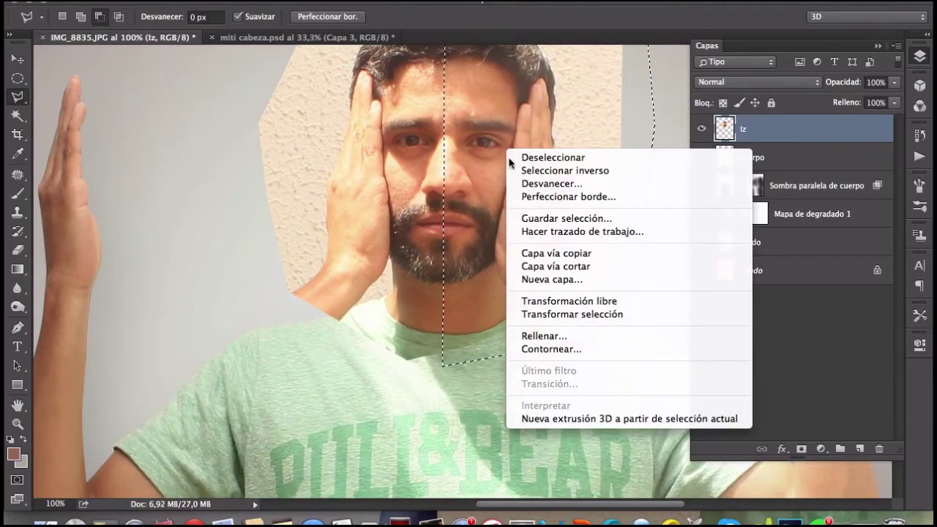
left_click(551, 269)
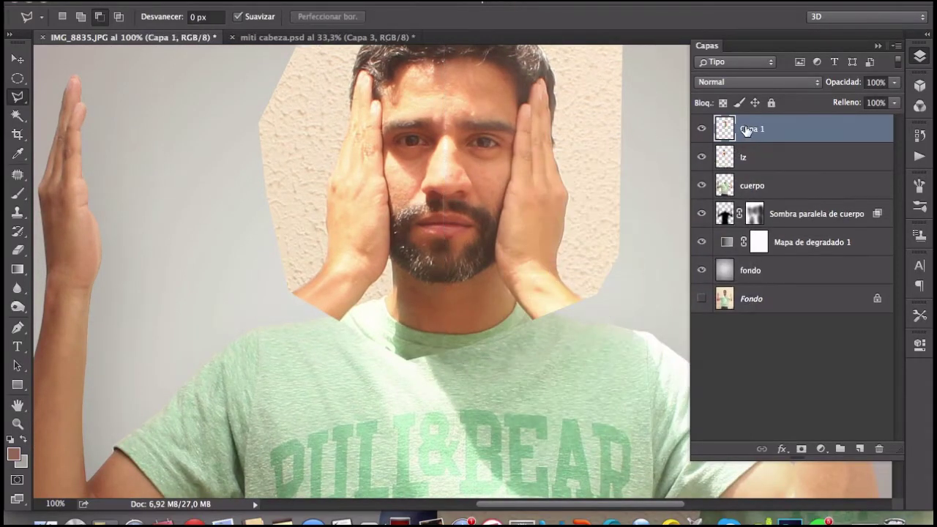
type("Der")
key("Return")
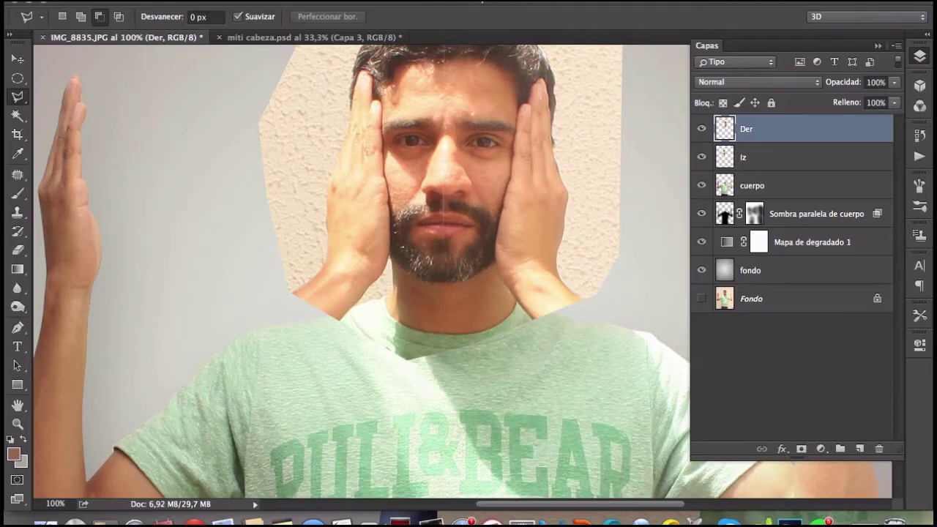
key("v")
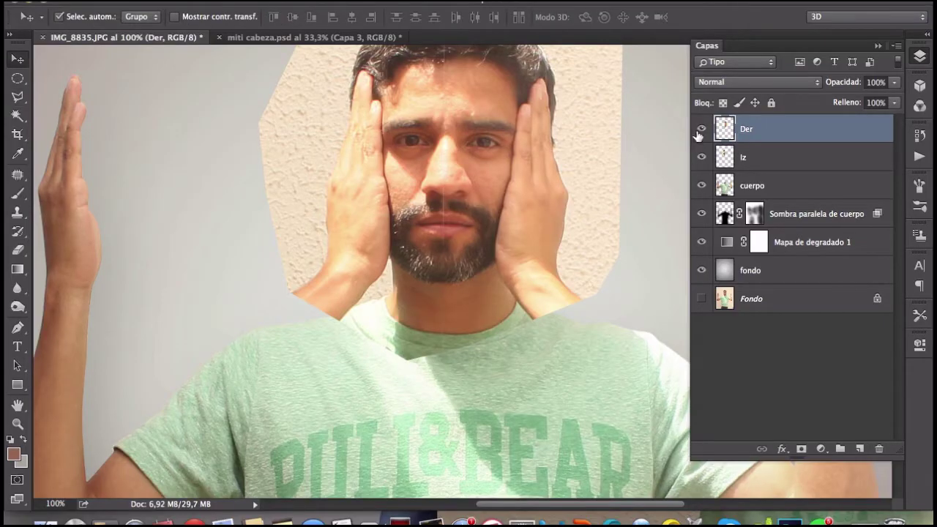
Hide the Der layer, select Iz, and zoom in on the chin and neck
left_click(701, 130)
left_click(402, 215)
scroll(397, 232, "left", 1)
scroll(416, 230, "left", 3)
left_click(438, 323)
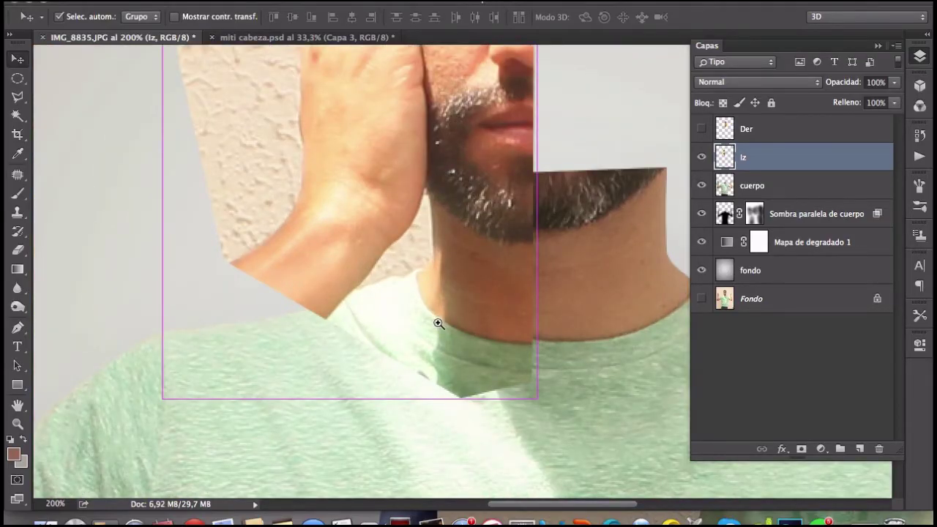
left_click(438, 323)
Trace a Pen path from the neck edge along the forearm and up the hand
key("p")
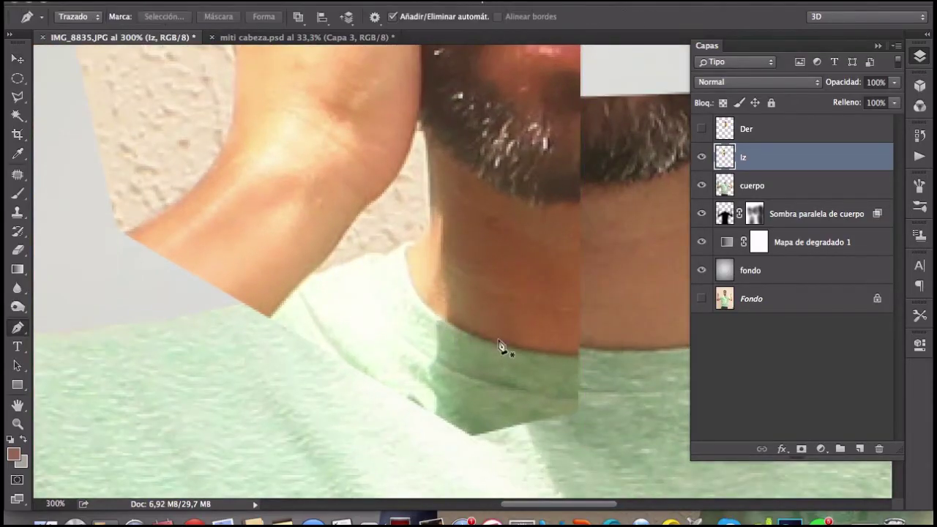
key("alt+bracketright")
left_click(580, 270)
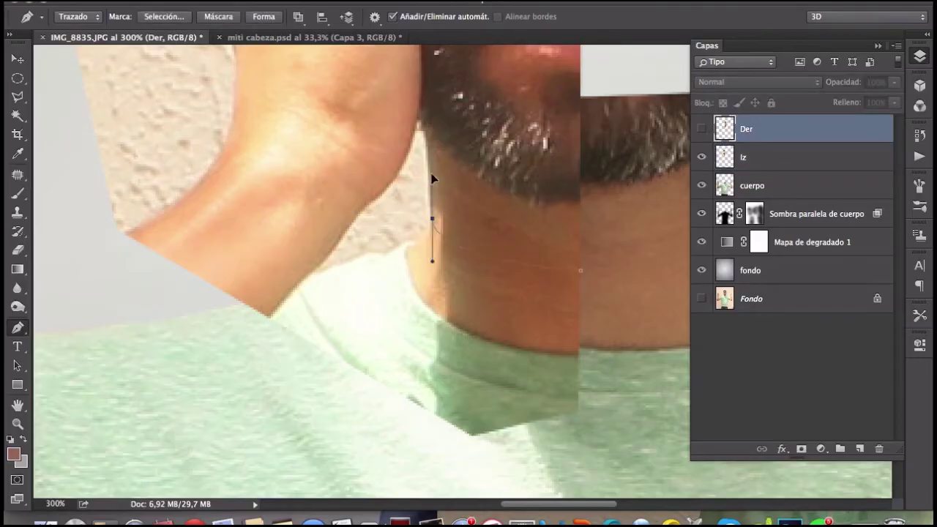
scroll(423, 133, "up", 1)
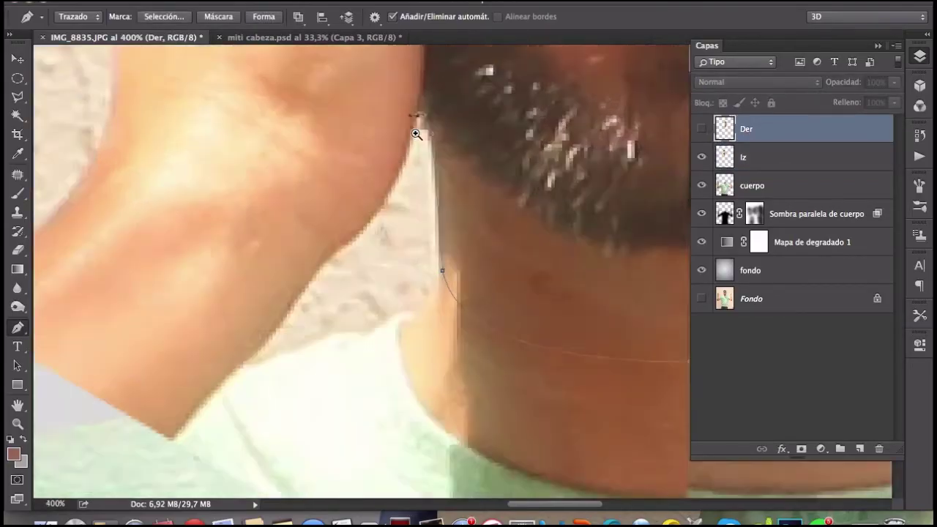
scroll(412, 125, "up", 1)
left_click(389, 211)
left_click(334, 251)
scroll(286, 314, "up", 1)
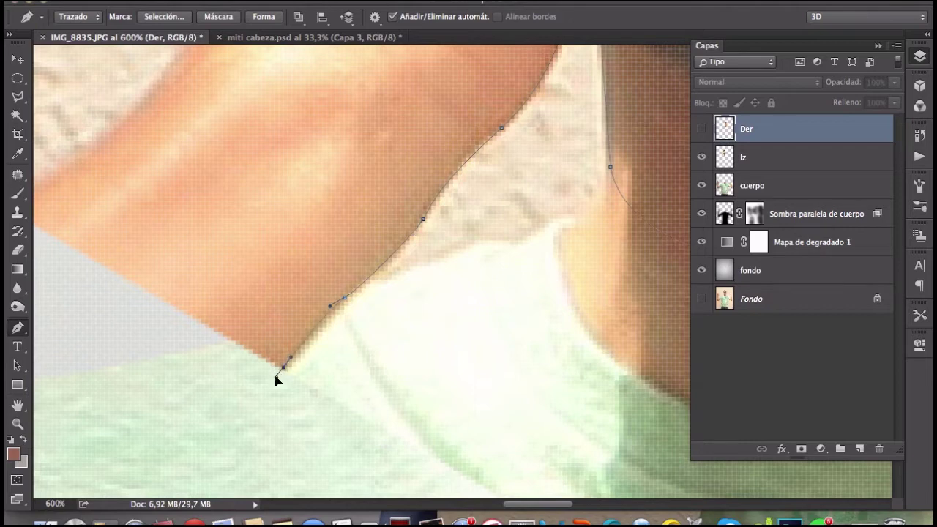
scroll(277, 379, "down", 3)
left_click(454, 387)
scroll(454, 303, "up", 2)
left_click(448, 220)
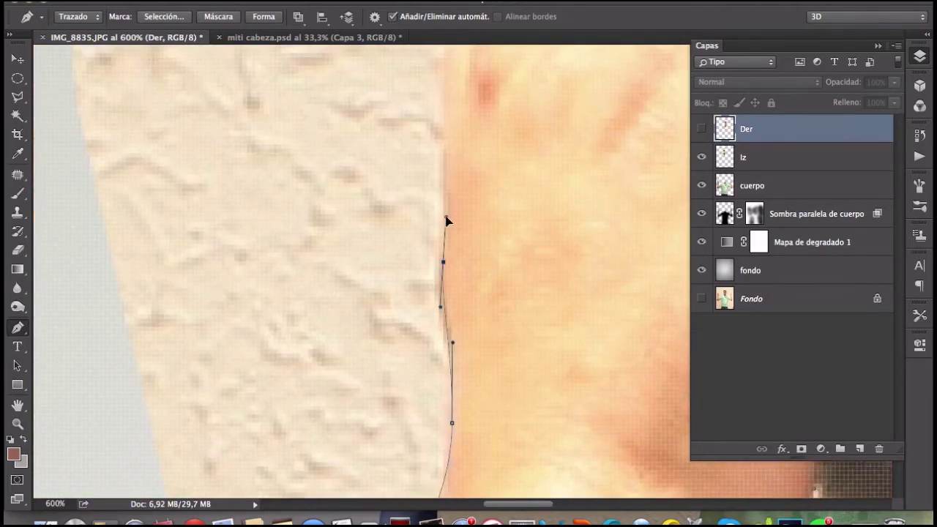
scroll(444, 293, "up", 3)
scroll(503, 170, "up", 2)
left_click_drag(513, 286, 520, 266)
Continue the path along the hair and close it at the head's centre line
scroll(440, 309, "right", 2)
scroll(440, 309, "up", 1)
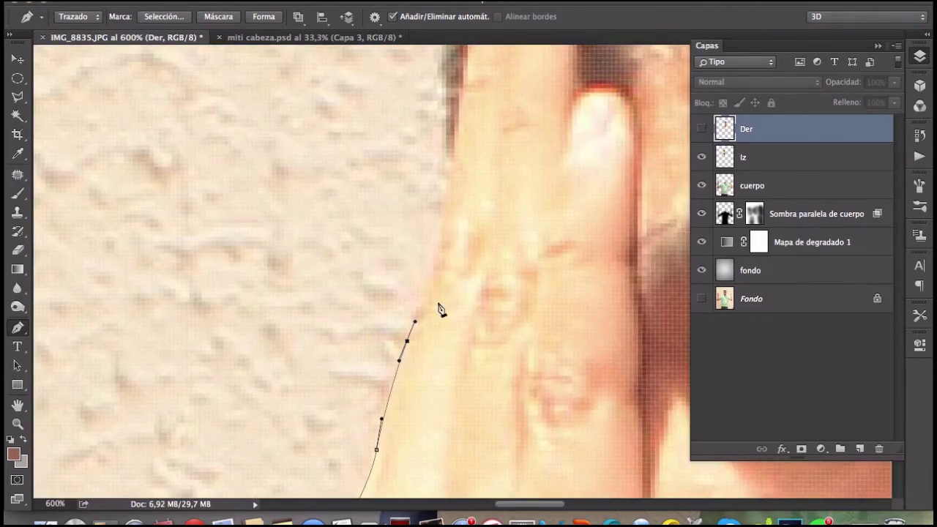
scroll(437, 96, "up", 2)
scroll(253, 198, "right", 2)
left_click_drag(278, 130, 294, 109)
scroll(296, 118, "up", 3)
scroll(295, 117, "right", 2)
left_click(152, 276)
left_click(268, 224)
left_click(408, 178)
scroll(174, 184, "right", 3)
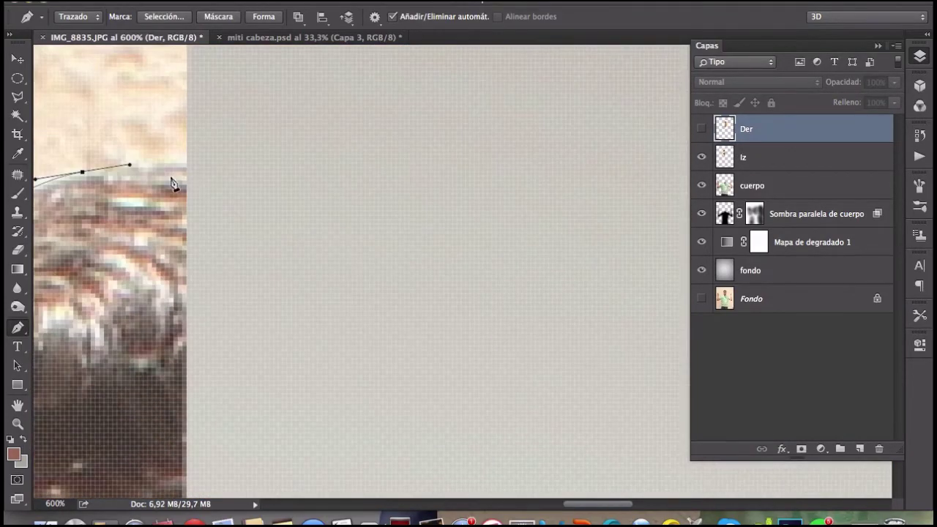
scroll(245, 104, "down", 3)
scroll(299, 151, "down", 5)
key("ctrl+1")
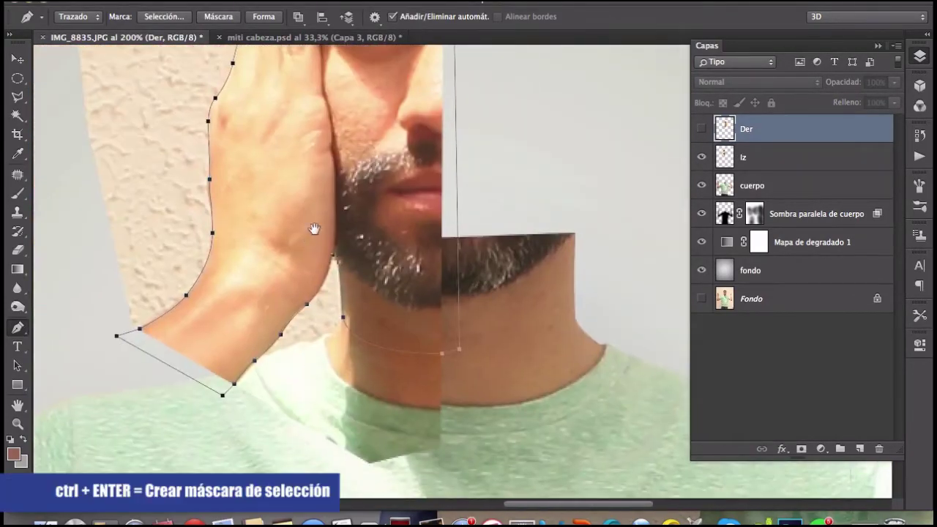
Load the path as a selection, invert it, and delete the wall around Iz's left half
scroll(310, 239, "down", 5)
scroll(308, 205, "up", 3)
left_click_drag(316, 221, 320, 253)
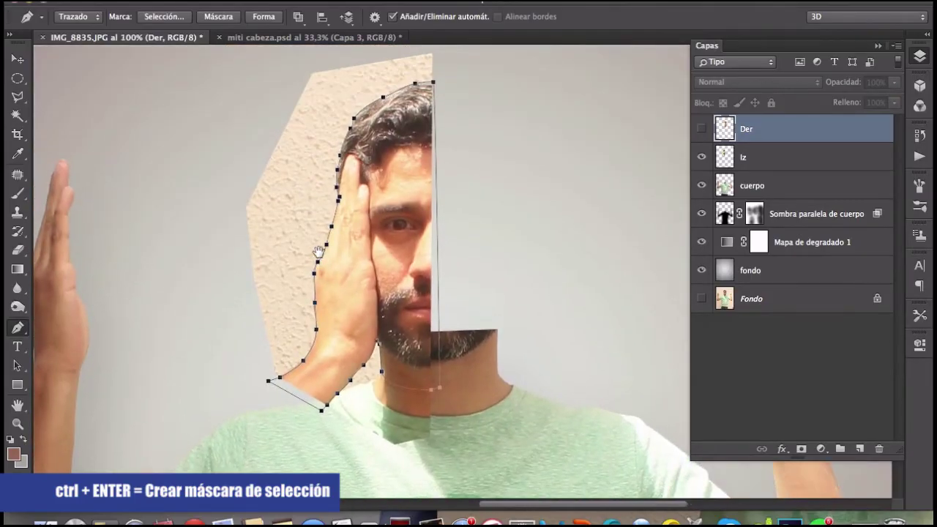
key("ctrl+Return")
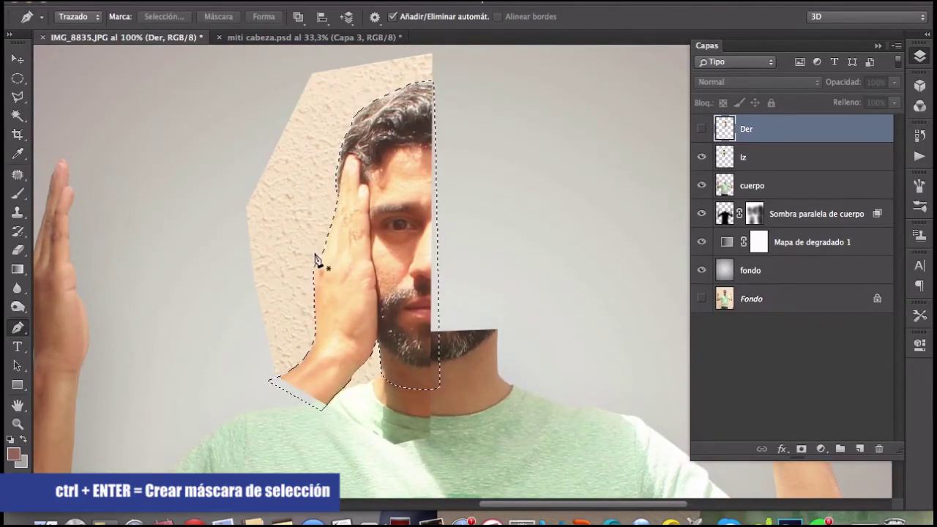
key("ctrl+shift+i")
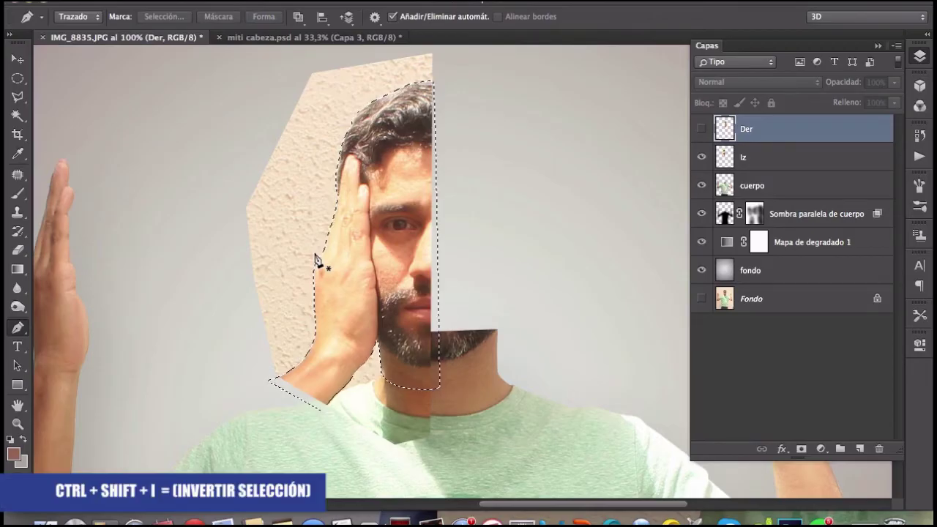
left_click(754, 156)
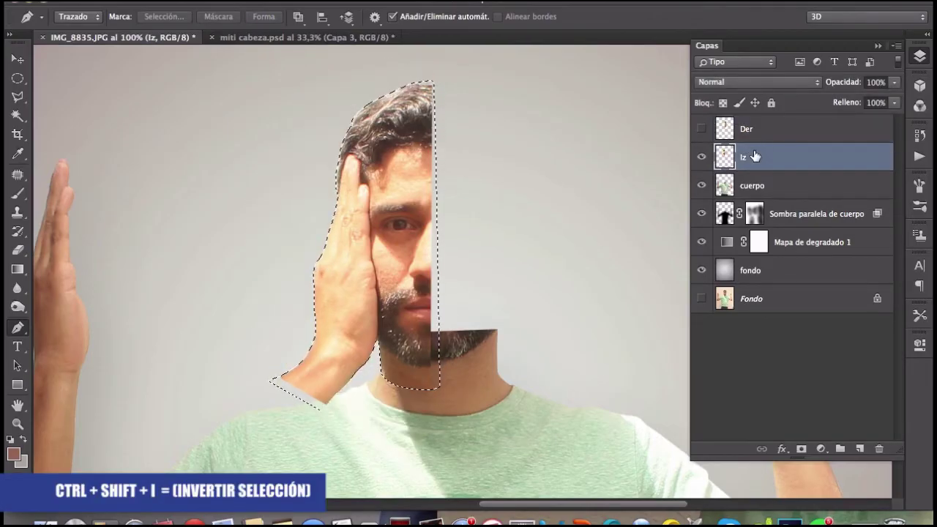
key("Delete")
key("ctrl+d")
Show Der, hide Iz, and make Der the active layer
key("v")
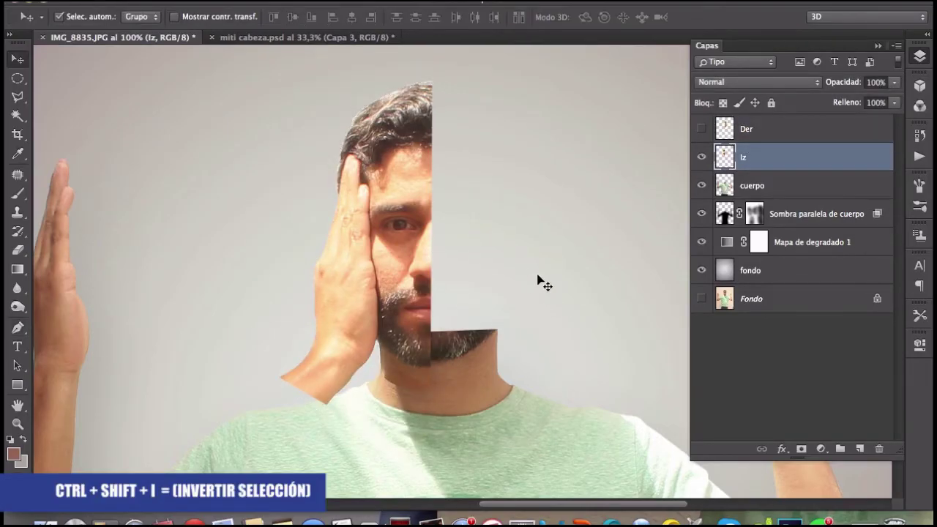
left_click(702, 129)
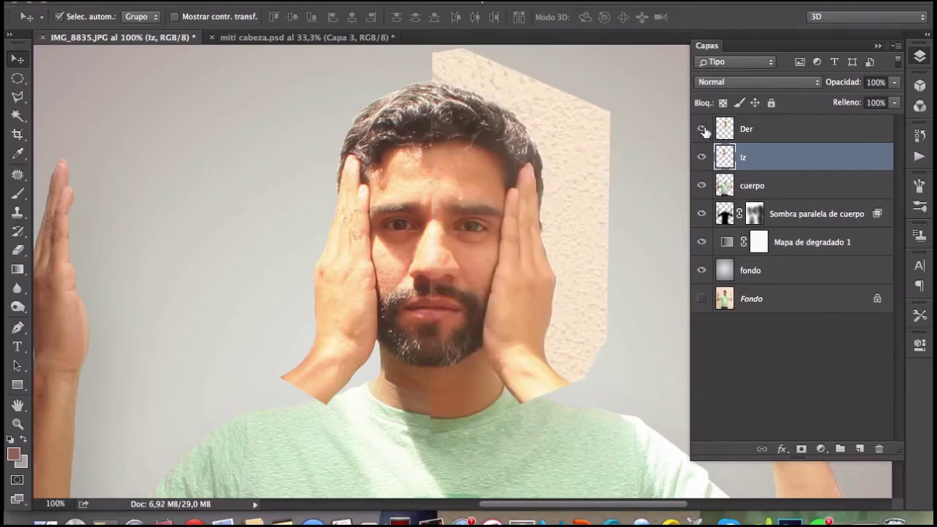
left_click(702, 156)
left_click(594, 192)
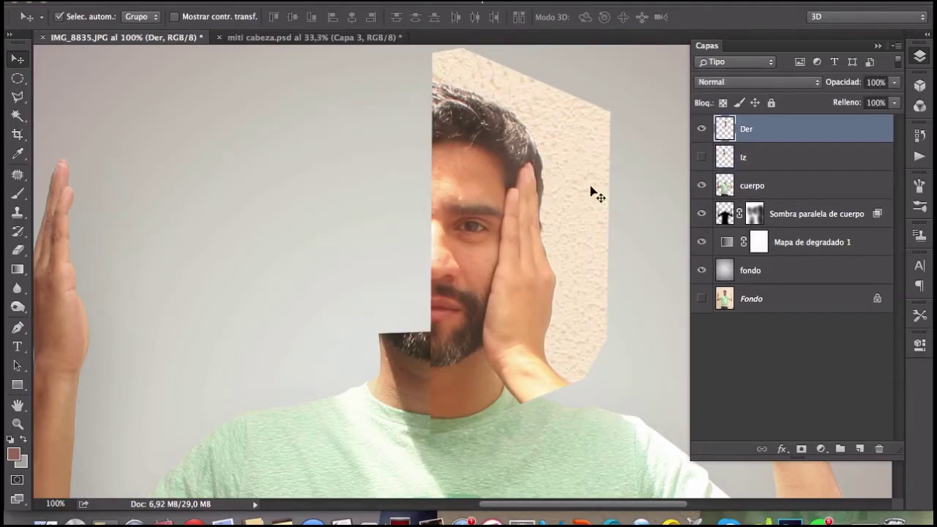
Pan around the right half-face and add Pen points along the neck cutout
scroll(470, 126, "up", 1)
scroll(441, 100, "up", 1)
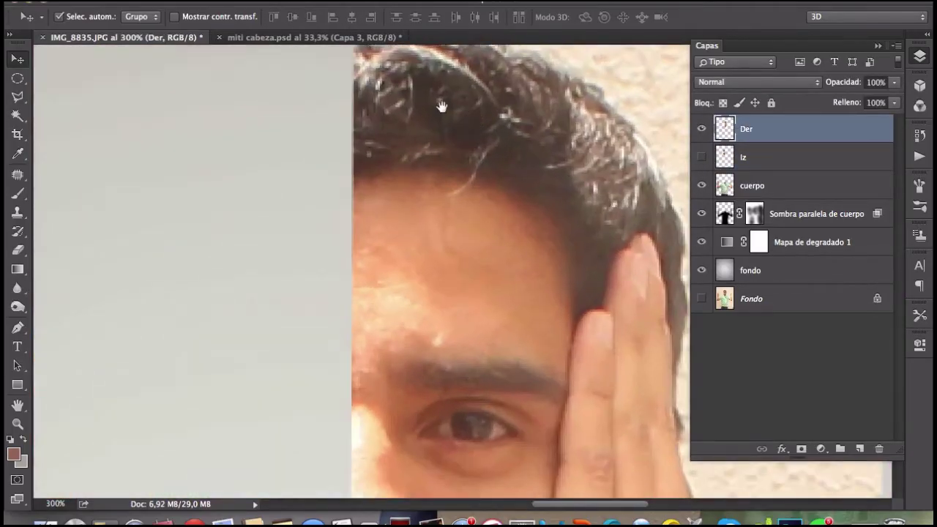
left_click_drag(442, 100, 452, 260)
key("Tab")
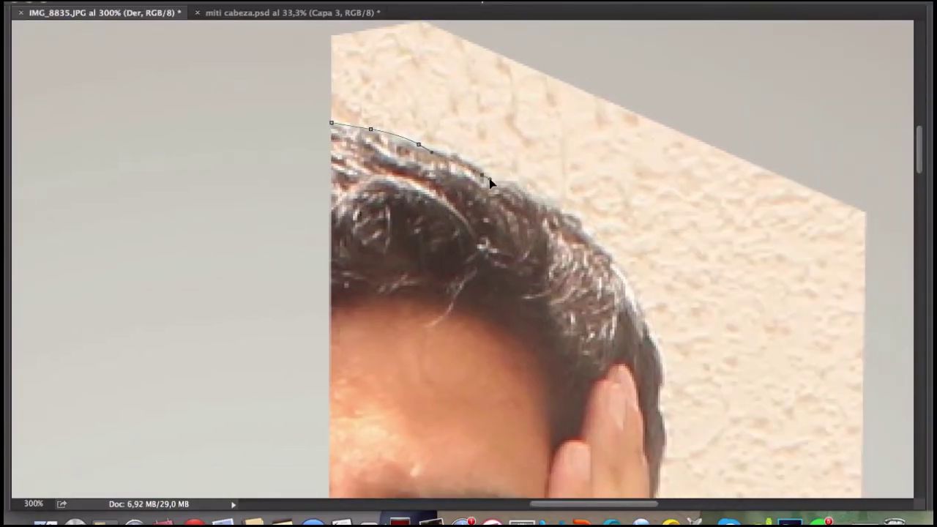
scroll(615, 269, "down", 5)
scroll(592, 186, "down", 3)
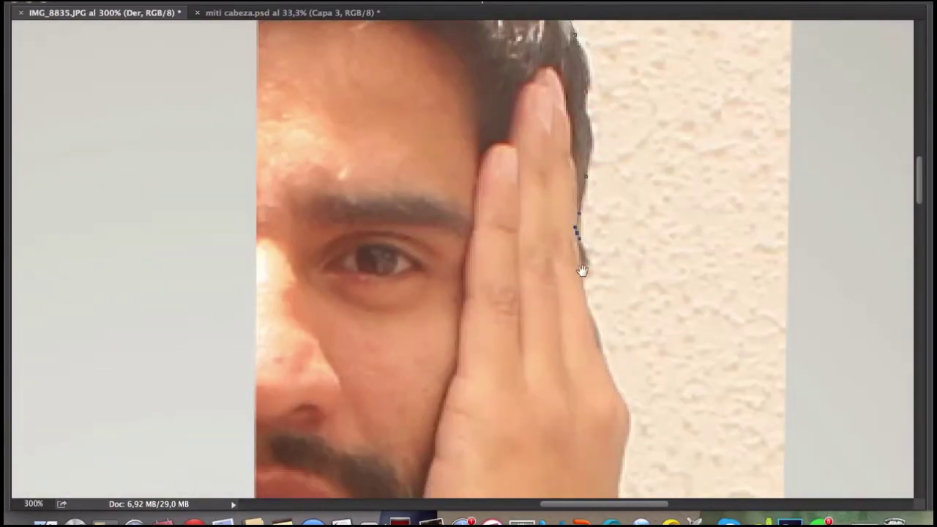
left_click_drag(582, 270, 512, 132)
scroll(536, 187, "down", 3)
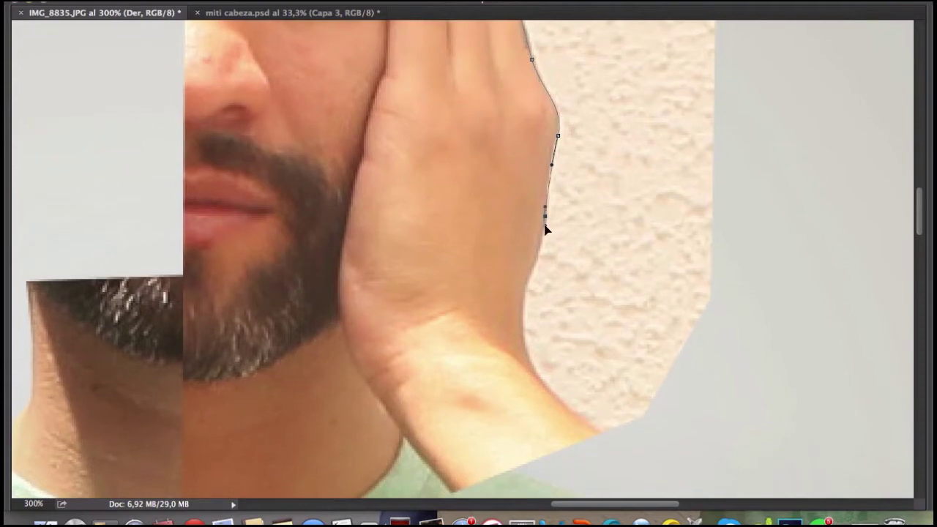
scroll(537, 190, "down", 4)
scroll(556, 212, "down", 3)
left_click_drag(557, 212, 644, 271)
left_click(493, 283)
left_click(408, 271)
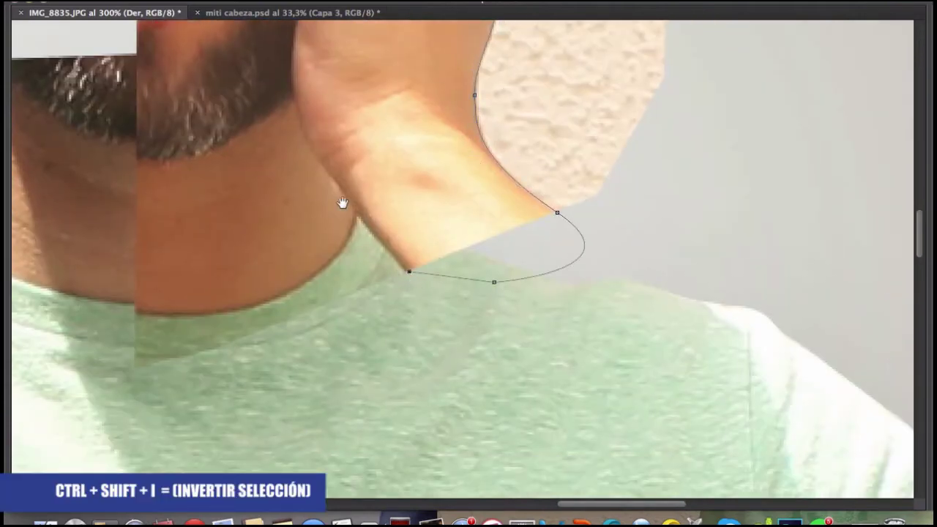
Close the path along the shoulder, load it as a selection, and remove the outside wall texture
left_click_drag(331, 183, 524, 155)
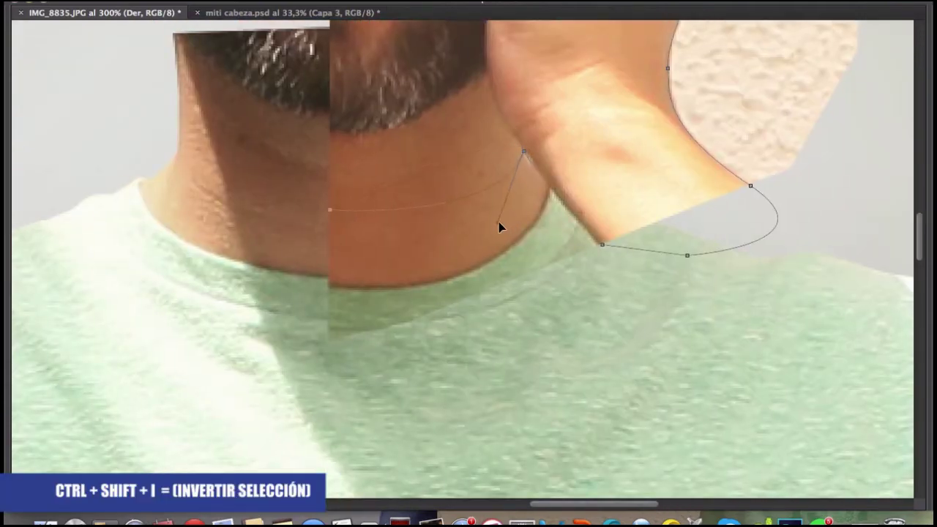
key("ctrl+0")
left_click(349, 139)
key("ctrl+Return")
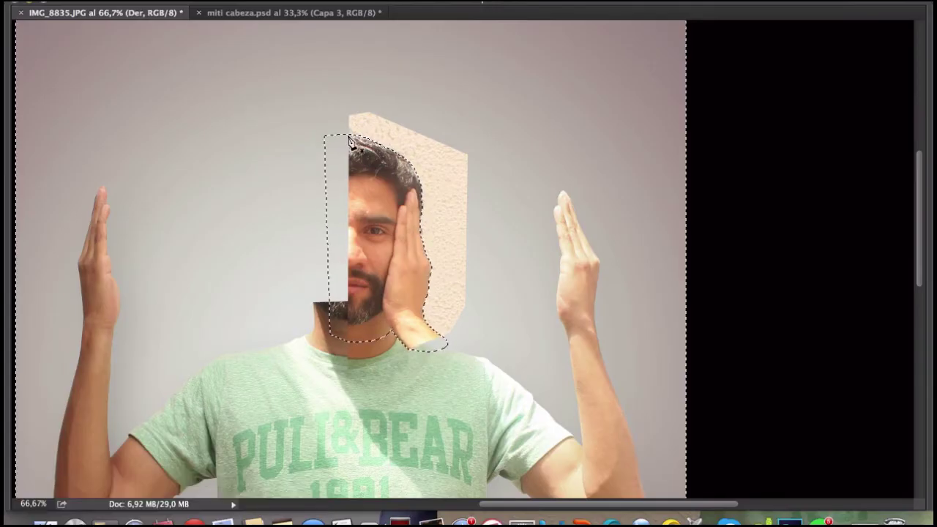
key("ctrl+d")
key("Tab")
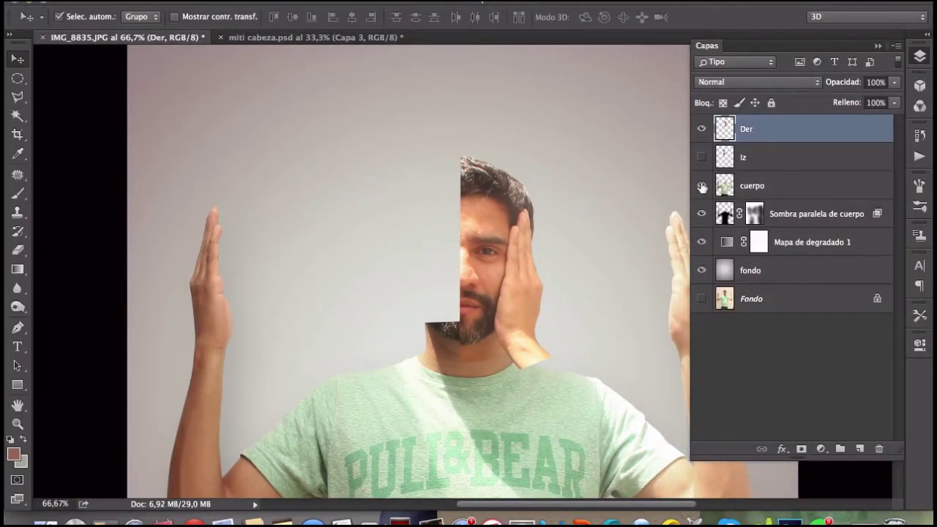
Show the Iz layer and drag the left half-face up beside the neck
left_click(701, 157)
left_click_drag(439, 242, 326, 210)
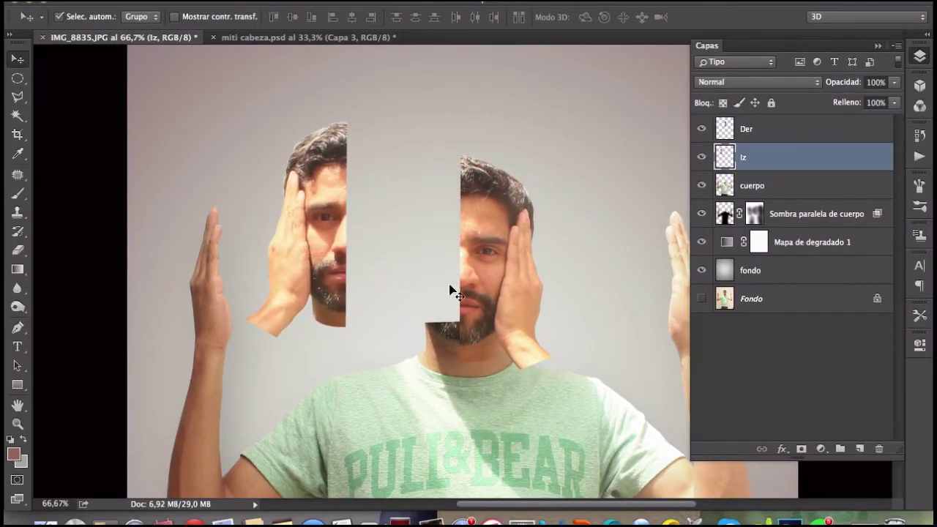
mouse_move(516, 278)
left_mouse_down()
mouse_move(463, 264)
mouse_move(530, 215)
left_mouse_up()
key("ctrl+minus")
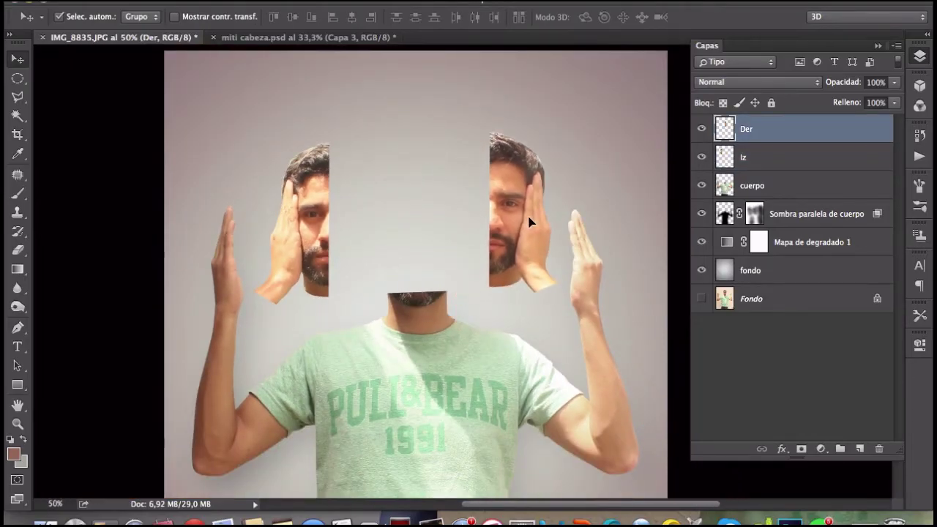
Select the cuerpo layer and start Edición > Deformación de posición libre
left_click(765, 186)
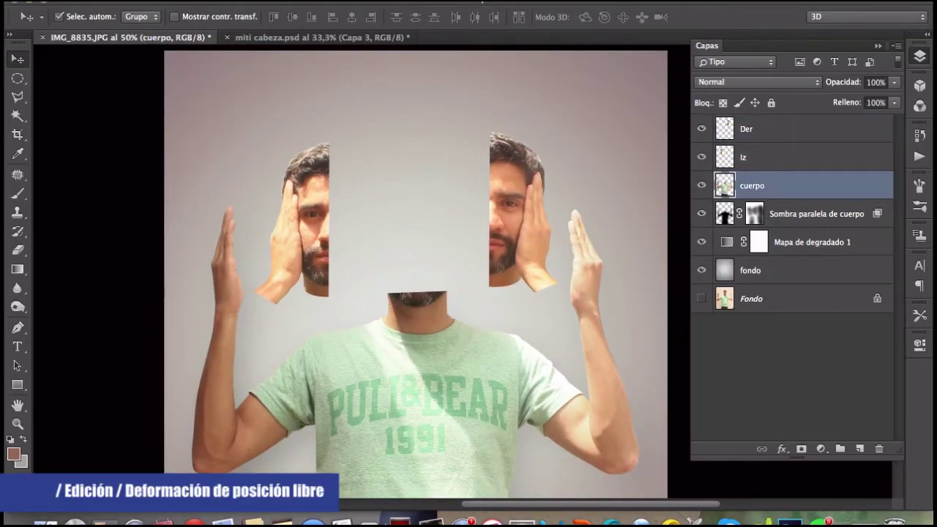
left_click(172, 2)
left_click(225, 249)
Pin the forearms, rotate both hand pins to tilt the hands, and commit the Puppet Warp
left_click_drag(439, 381, 445, 285)
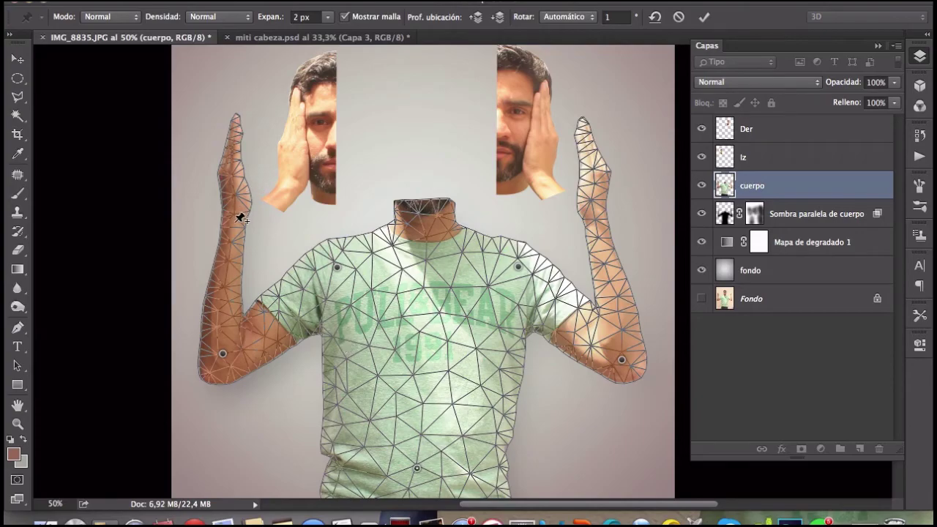
left_click(595, 216)
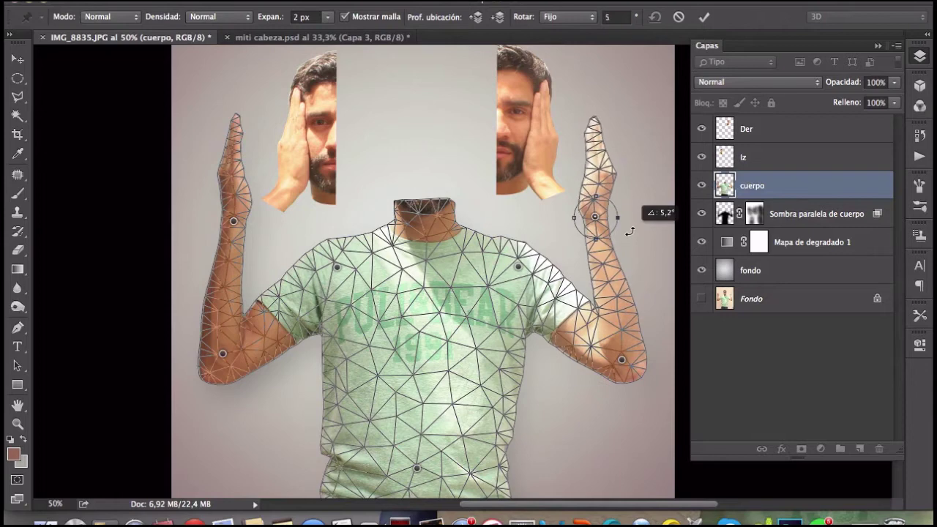
left_click_drag(628, 226, 627, 231)
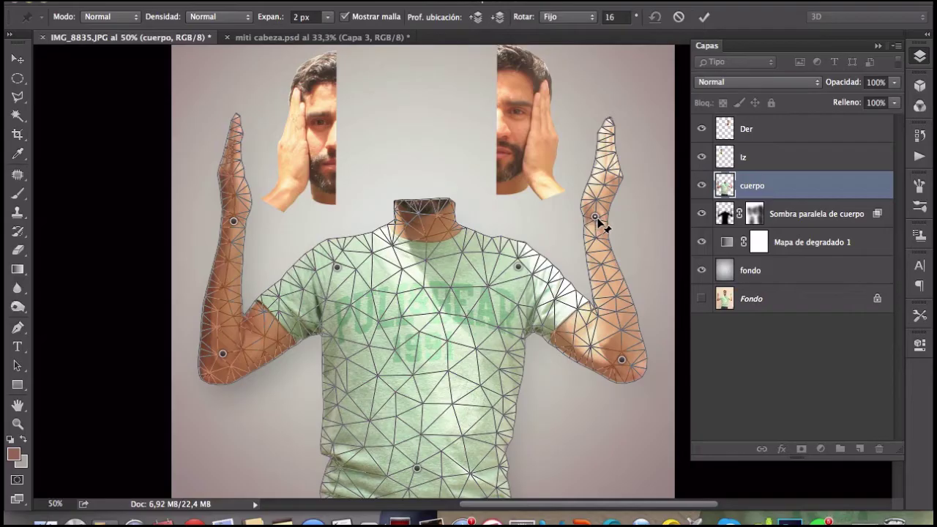
left_click_drag(597, 217, 600, 216)
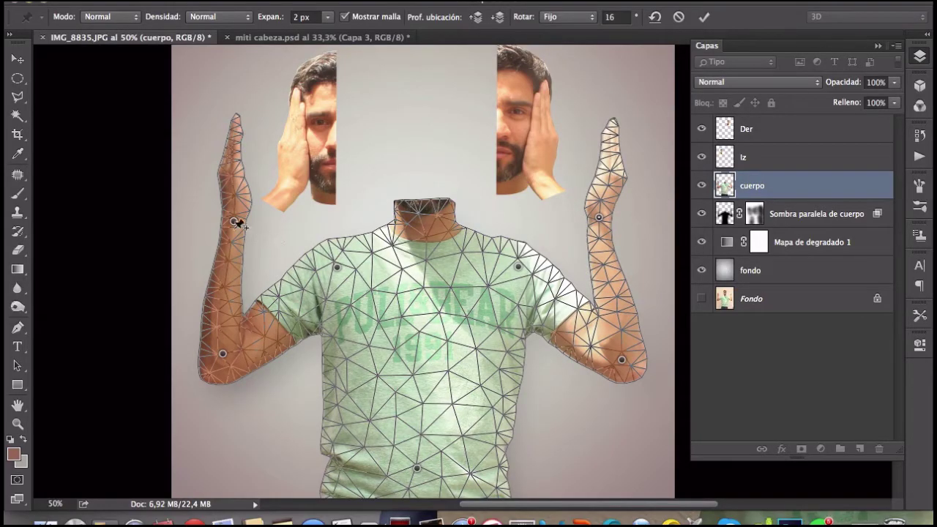
left_click_drag(244, 203, 246, 186)
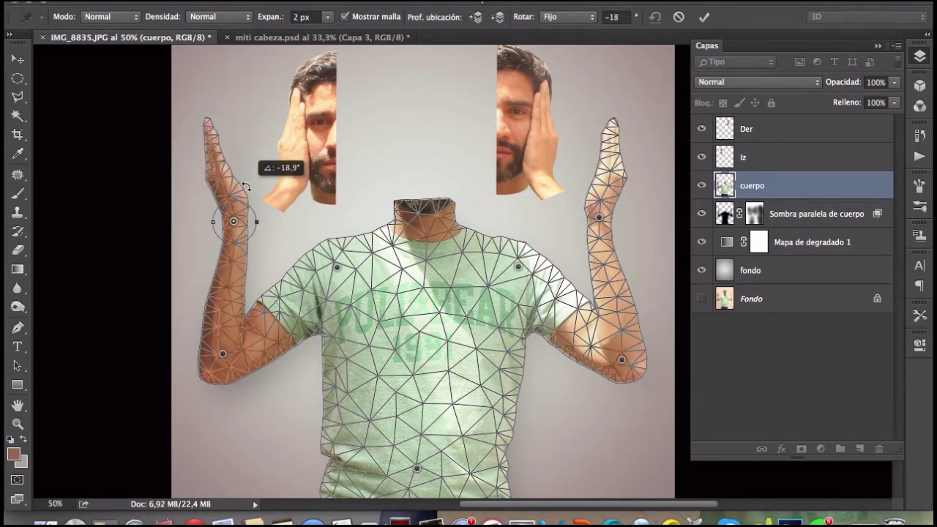
left_click_drag(246, 186, 247, 187)
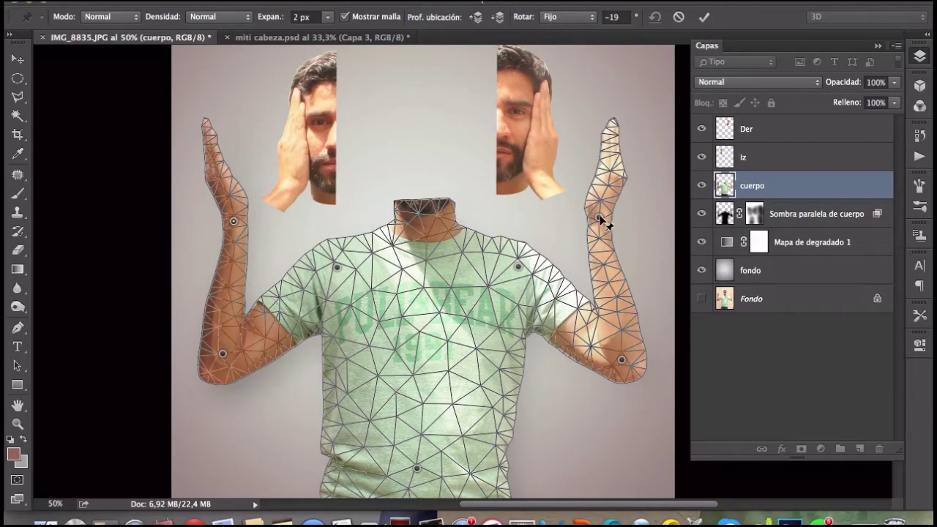
left_click_drag(647, 160, 619, 145)
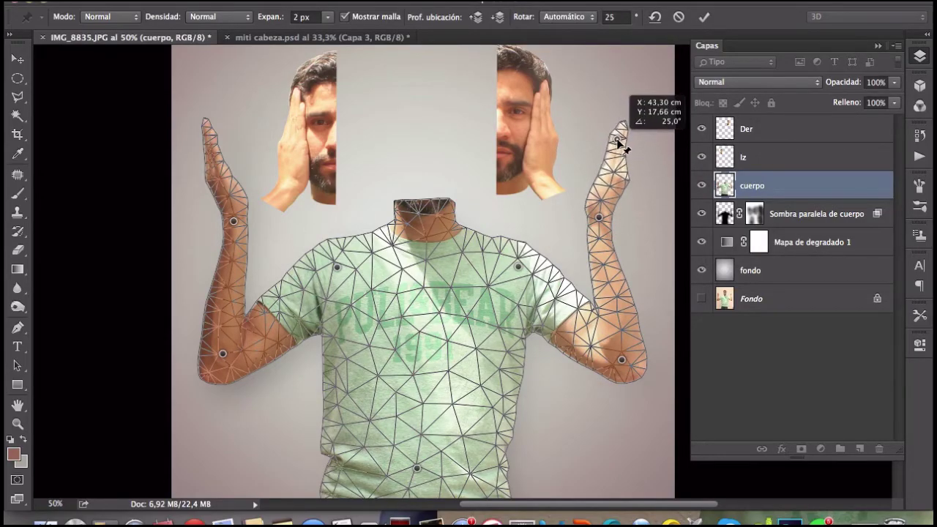
left_click_drag(620, 145, 622, 147)
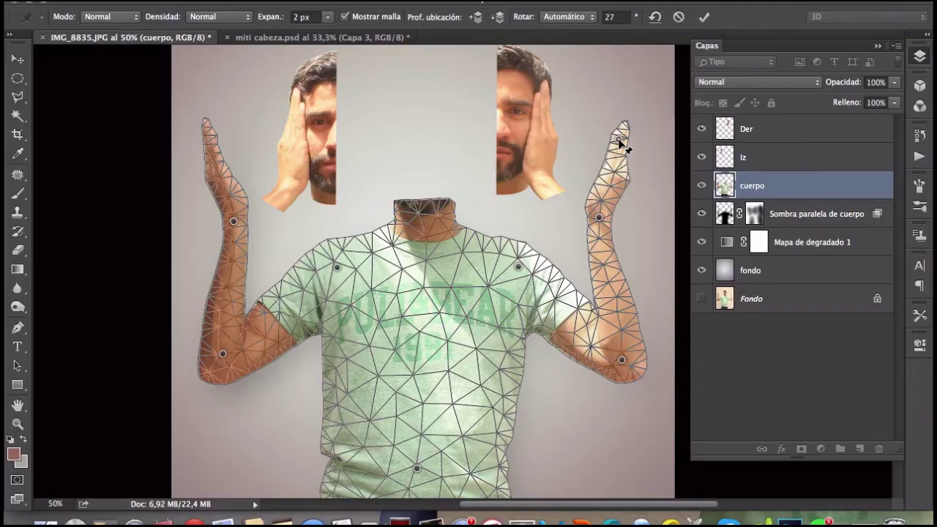
left_click(703, 18)
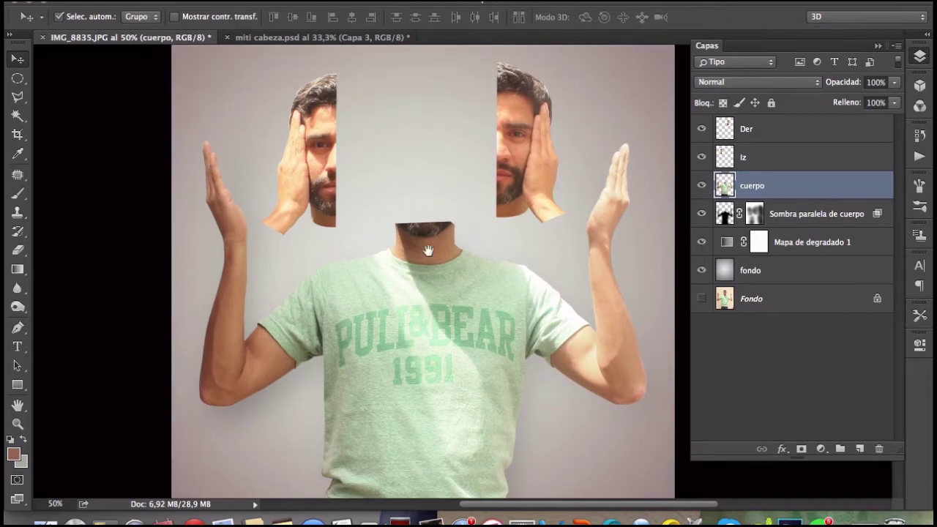
Zoom in on the left half-face and add a layer mask to Iz
left_click(429, 251, "super")
left_click(429, 252, "super")
mouse_move(338, 192)
left_mouse_down()
mouse_move(389, 245)
mouse_move(506, 320)
left_mouse_up()
left_click(376, 239)
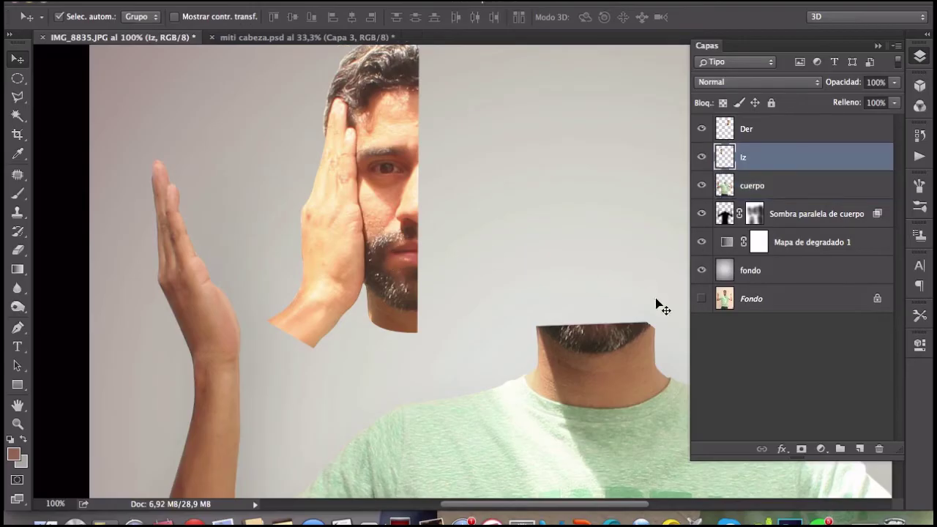
left_click(801, 449)
Rotate the left half-face about -38°, reposition and shrink it onto the left forearm
mouse_move(378, 225)
left_mouse_down()
mouse_move(502, 220)
mouse_move(481, 245)
mouse_move(447, 252)
left_mouse_up()
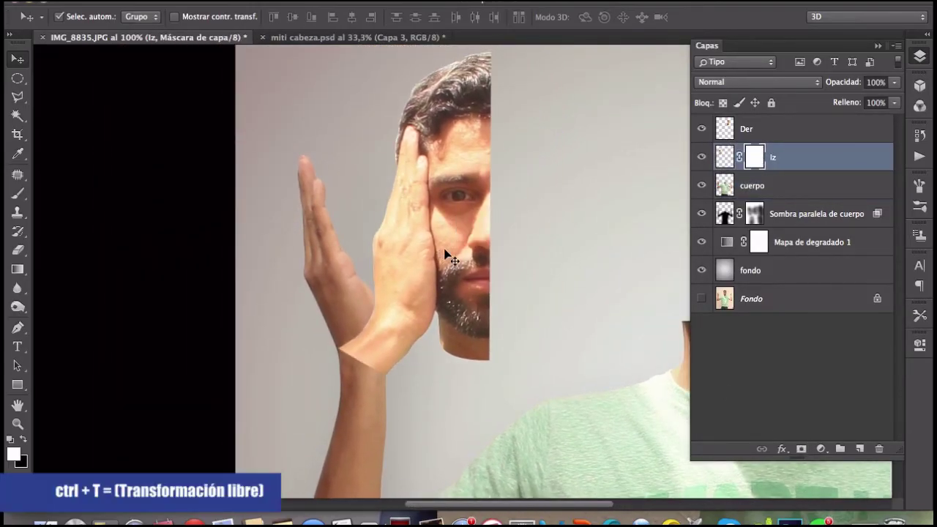
key("ctrl+t")
mouse_move(556, 239)
left_mouse_down()
mouse_move(517, 148)
mouse_move(480, 182)
left_mouse_up()
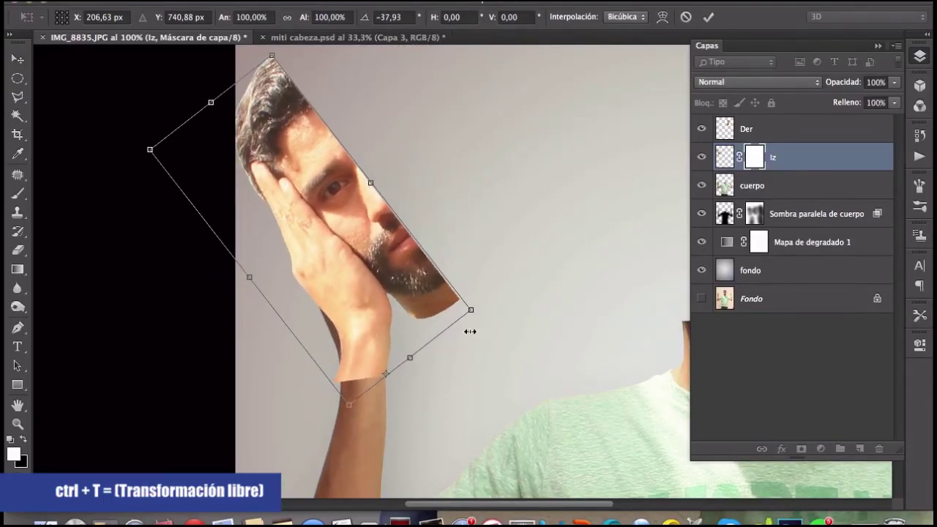
left_click_drag(404, 284, 393, 316)
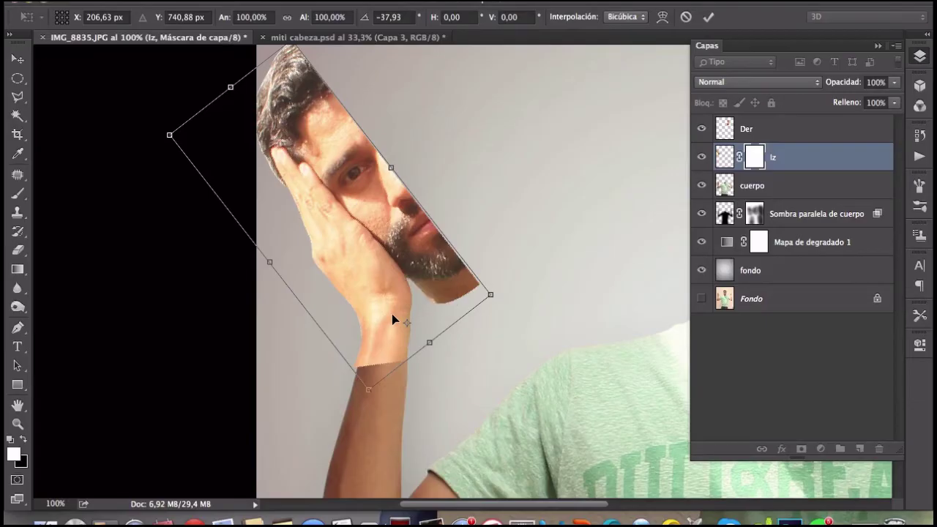
key("ctrl+minus")
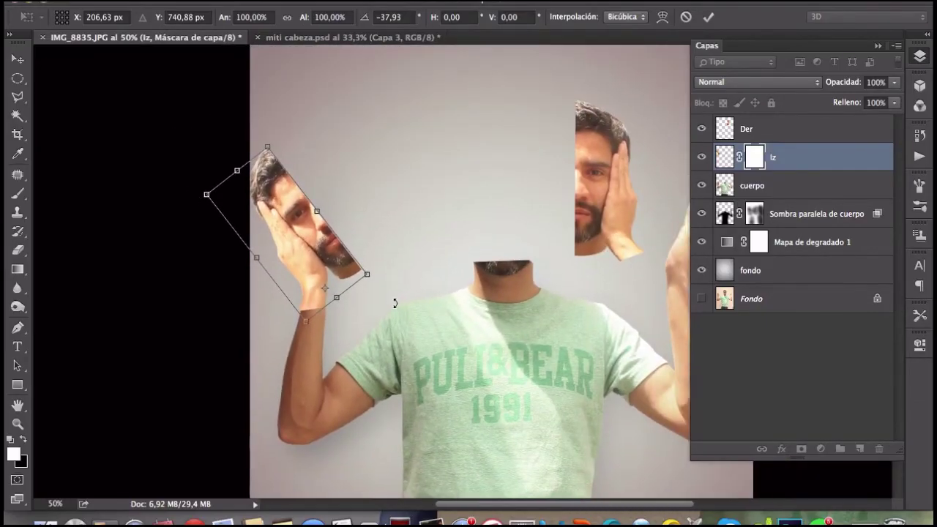
left_click_drag(207, 193, 211, 191)
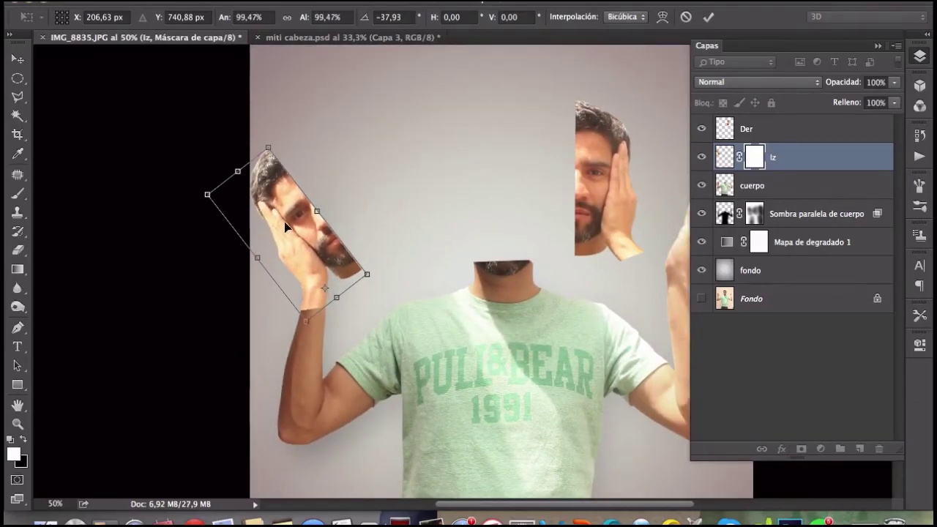
key("Return")
key("ctrl+plus")
key("ctrl+plus")
key("e")
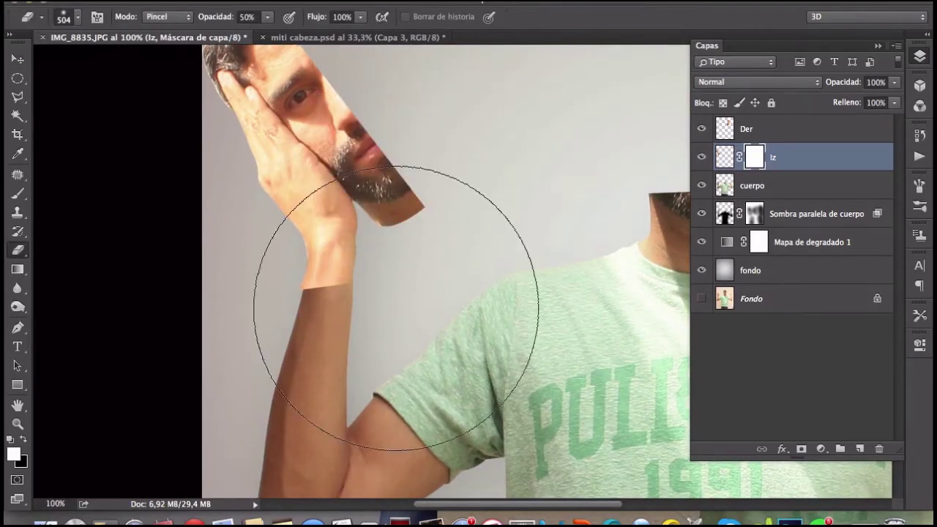
Erase Iz's mask at the wrist seam and scale the left half-face to about 94%
mouse_move(296, 308)
left_mouse_down()
mouse_move(313, 322)
mouse_move(324, 314)
mouse_move(299, 300)
mouse_move(304, 247)
mouse_move(320, 298)
mouse_move(335, 310)
left_mouse_up()
key("bracketleft")
key("bracketleft")
key("bracketleft")
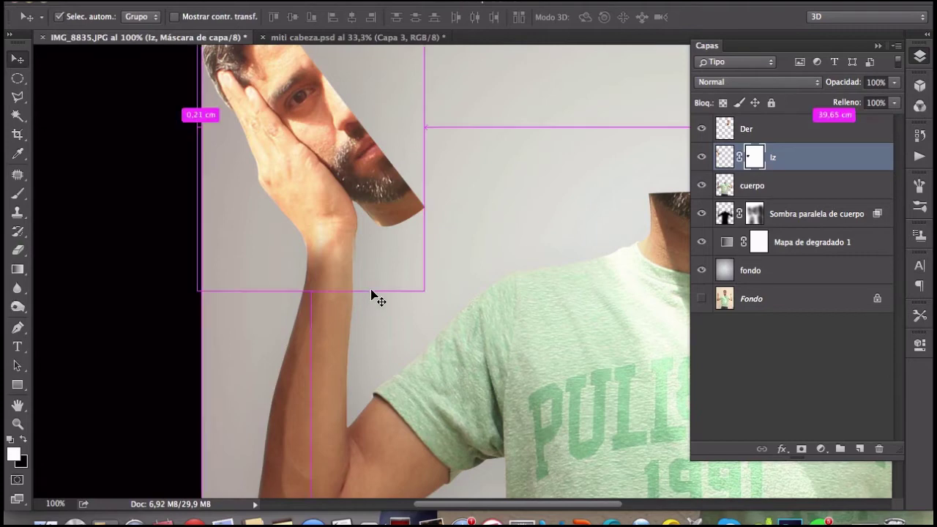
key("ctrl+t")
left_click_drag(429, 294, 418, 288)
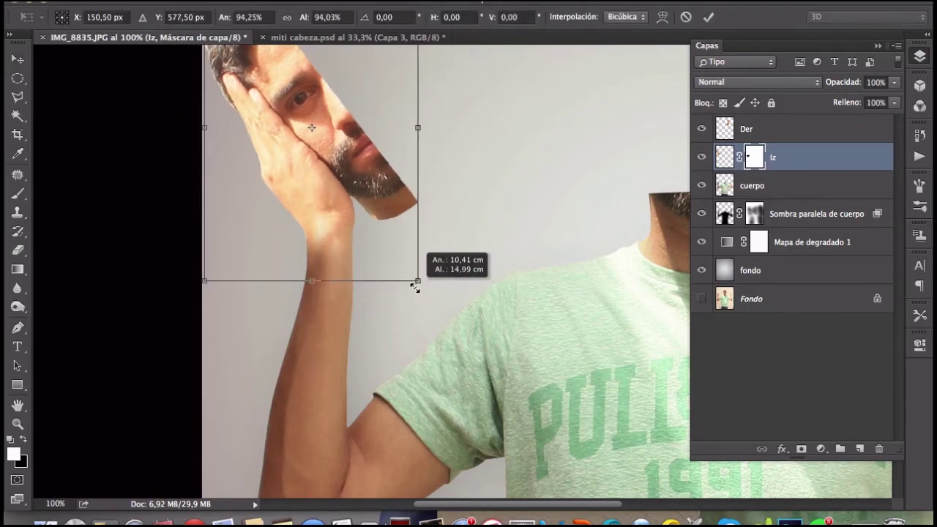
key("Return")
Move the right half-face Der right and down toward the right hand
key("ctrl+minus")
left_click_drag(512, 255, 299, 272)
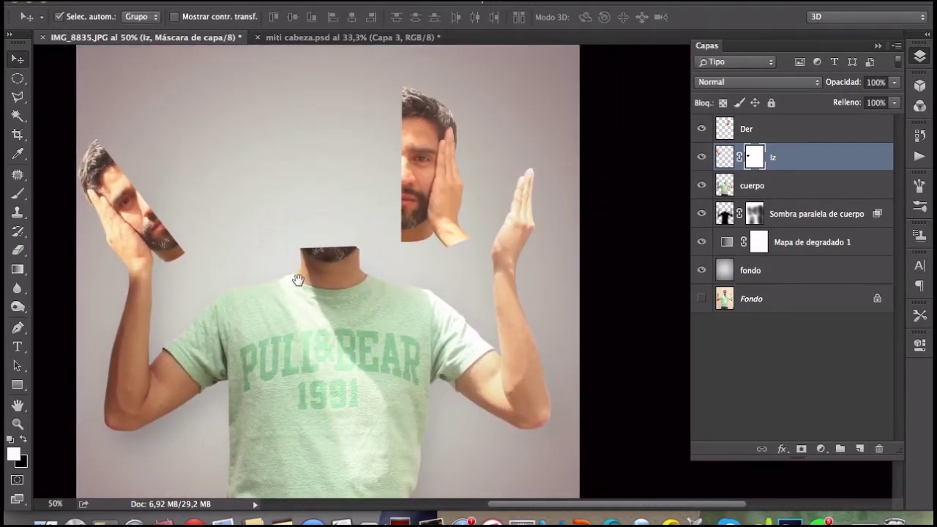
mouse_move(449, 215)
left_mouse_down()
mouse_move(488, 255)
mouse_move(500, 252)
left_mouse_up()
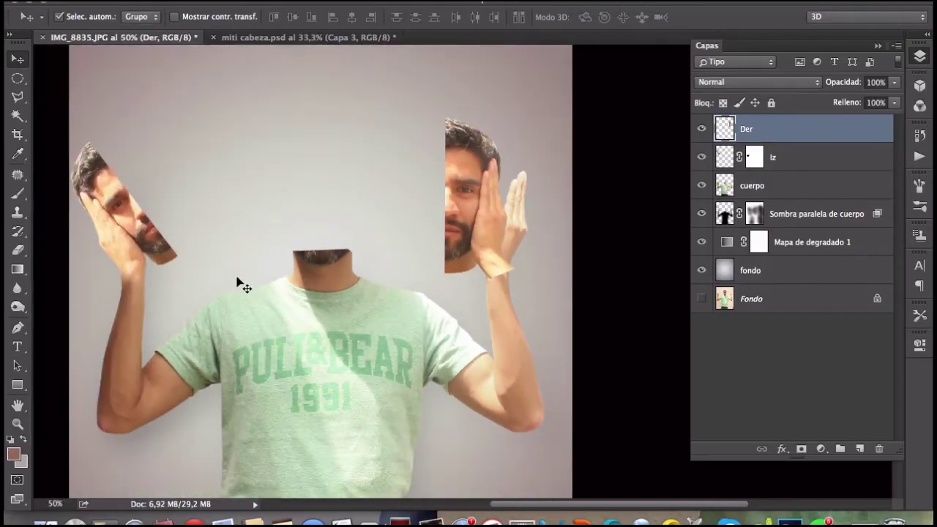
Select the Iz and cuerpo layers with the rest of the figure and shift it slightly right
left_click(149, 235, "shift")
left_click(318, 335, "shift")
left_click_drag(318, 334, 329, 329)
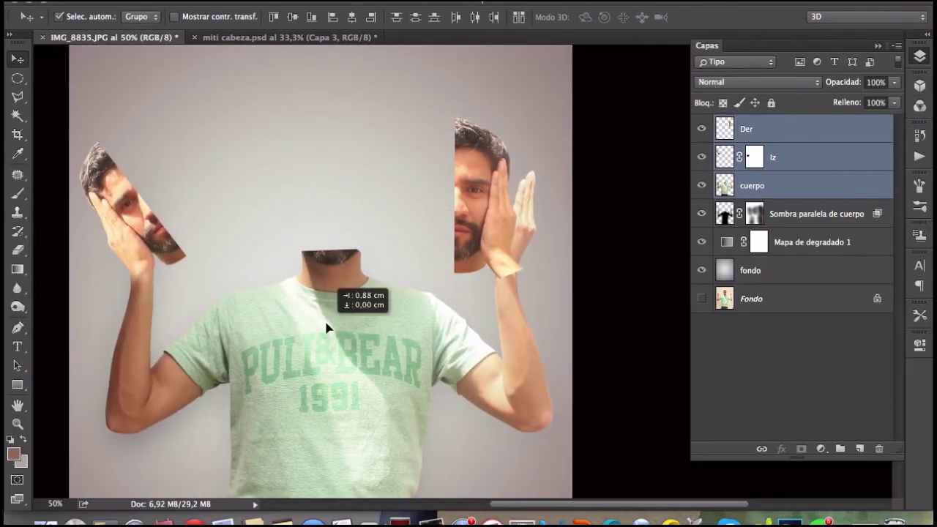
Rotate the Der face half onto the hand, pivoting at its bottom edge for extra tilt
left_click(483, 285)
scroll(483, 323, "up", 3)
scroll(484, 322, "down", 3)
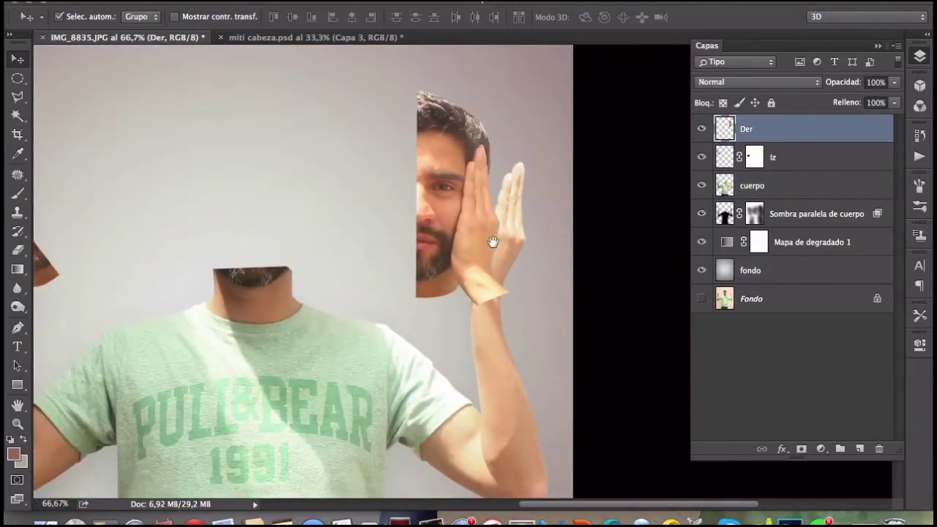
key("ctrl+t")
mouse_move(533, 287)
left_mouse_down()
mouse_move(527, 342)
mouse_move(509, 351)
left_mouse_up()
mouse_move(424, 271)
left_mouse_down()
mouse_move(425, 310)
mouse_move(467, 307)
mouse_move(617, 241)
left_mouse_up()
left_click_drag(491, 234, 455, 325)
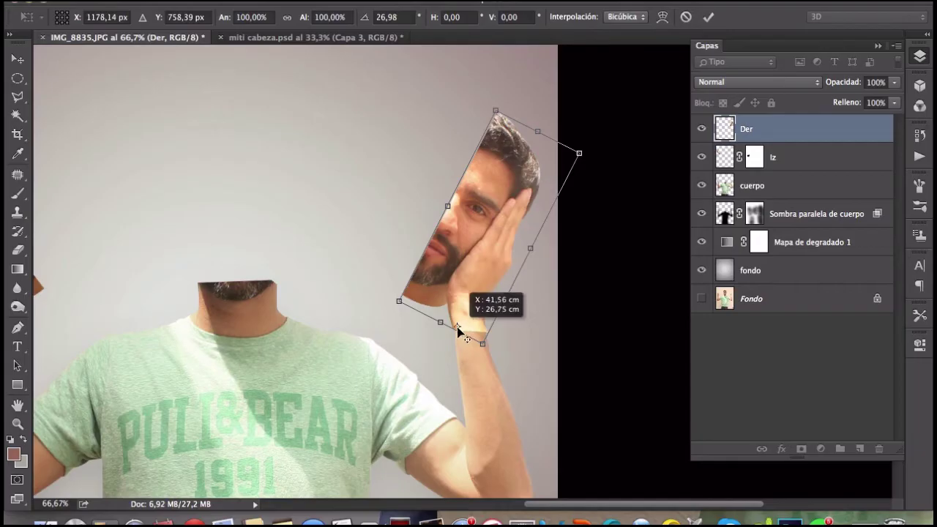
left_click_drag(603, 151, 615, 163)
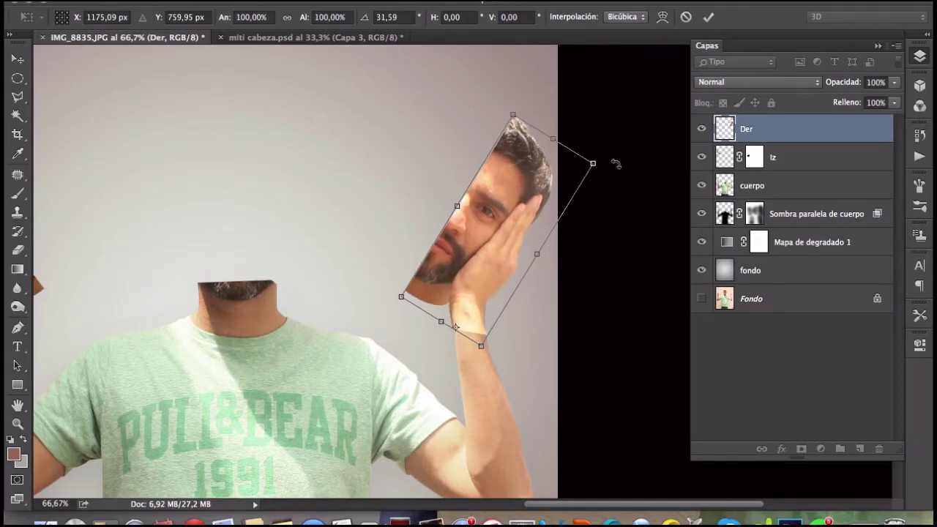
key("Return")
Widen the canvas on both sides with the Crop tool
key("ctrl+minus")
key("c")
left_click_drag(626, 270, 634, 269)
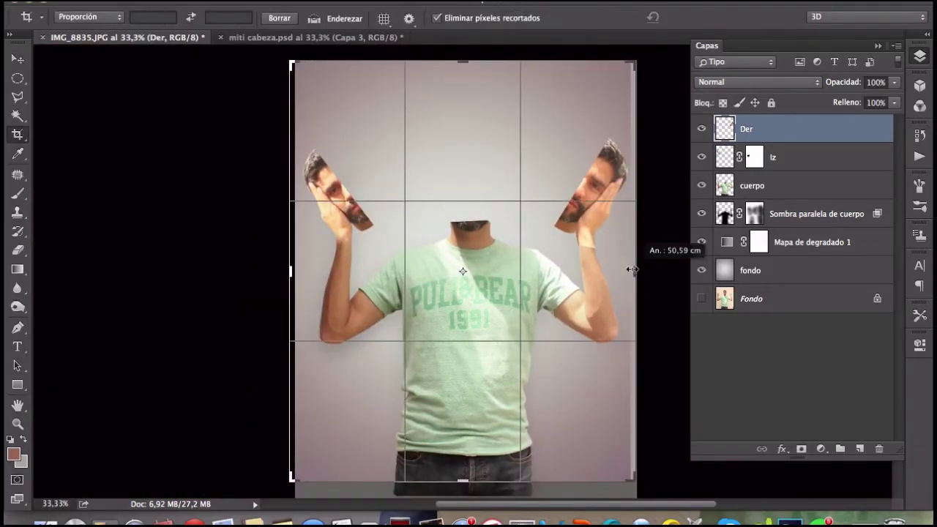
key("Return")
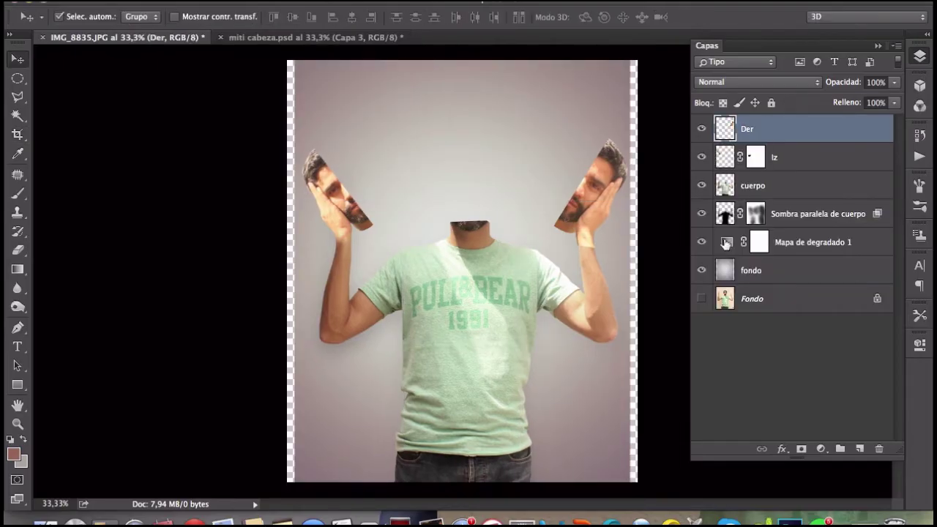
Stretch the grey fondo backdrop layer to fill the wider canvas
left_click(751, 270)
key("ctrl+t")
left_click_drag(630, 271, 619, 278)
key("Return")
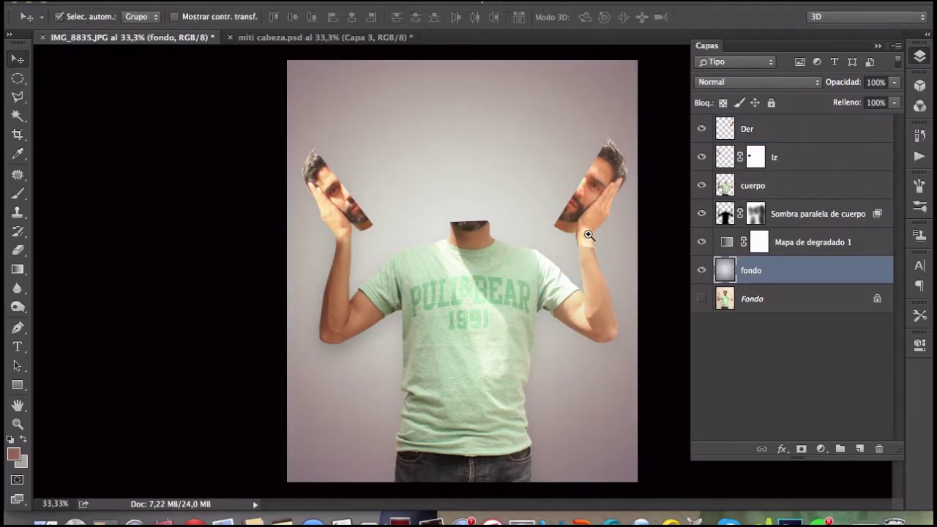
Add a layer mask to the Der face-half layer
scroll(586, 235, "up", 4)
left_click(746, 129)
left_click(801, 448)
Shift the right face half into place and rotate it slightly
key("e")
key("v")
left_click_drag(617, 350, 465, 385)
left_click_drag(401, 202, 430, 207)
key("ctrl+t")
key("ctrl+minus")
key("ctrl+minus")
left_click_drag(590, 296, 586, 303)
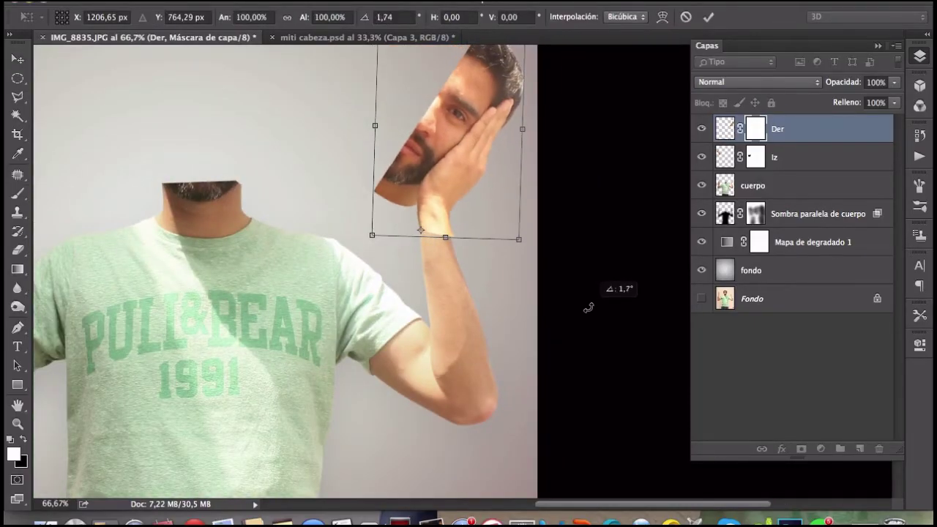
key("Return")
Erase the right wrist seam on Der's mask so the arm looks continuous
key("e")
left_click_drag(450, 244, 440, 242)
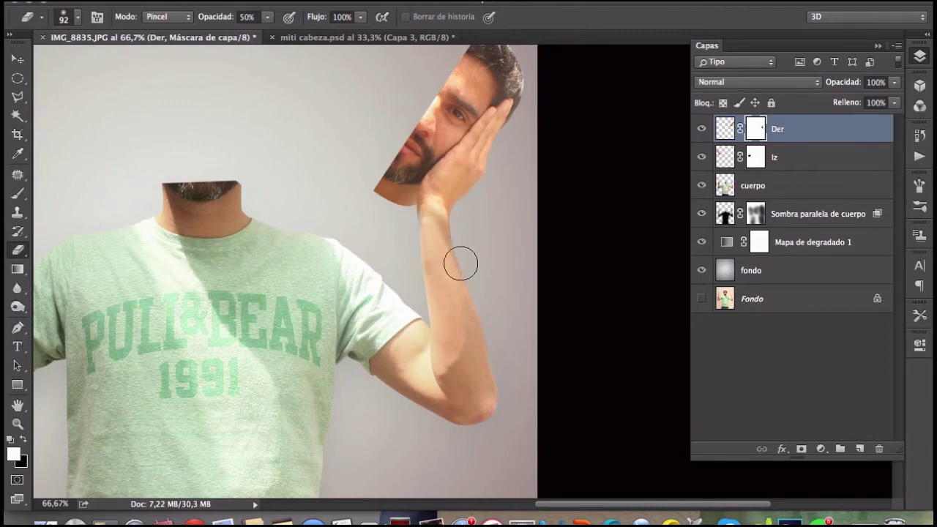
scroll(439, 250, "up", 2)
scroll(429, 219, "up", 3)
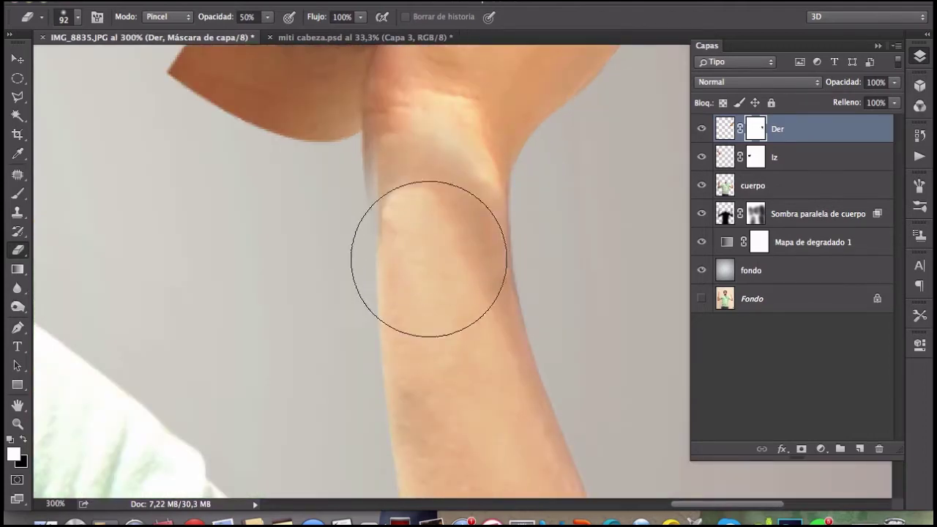
Fit the whole image on screen and review it with the panels hidden
key("v")
key("ctrl+0")
key("Tab")
scroll(523, 246, "up", 2)
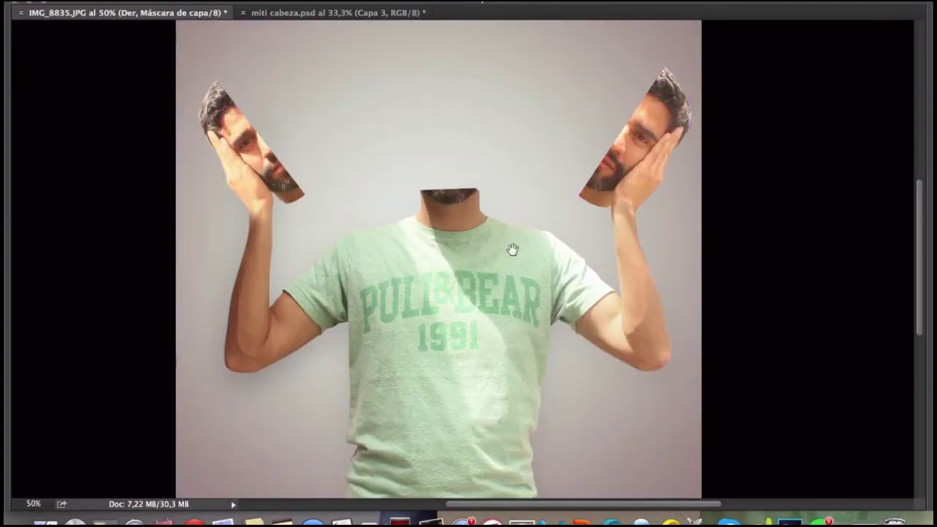
scroll(455, 194, "up", 4)
scroll(469, 209, "up", 2)
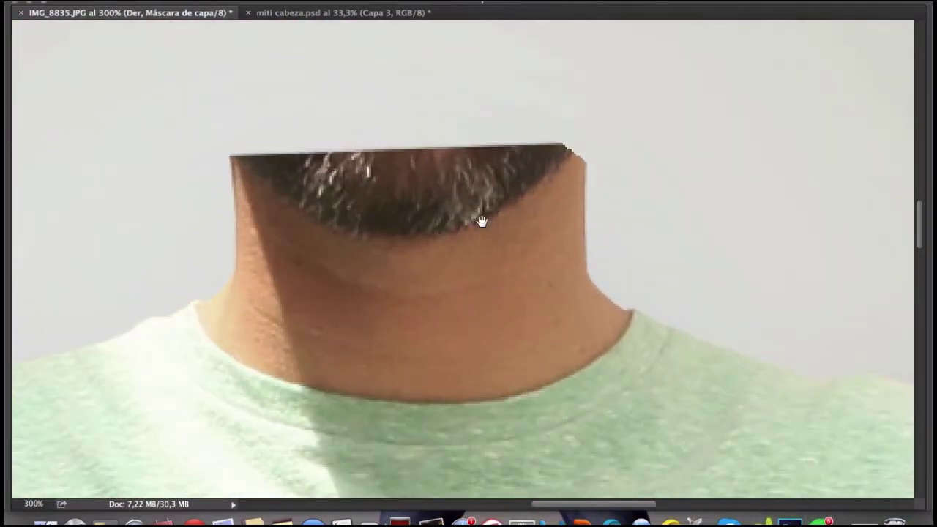
key("Tab")
Draw an elliptical selection across the neck top and reshape it with Transform Selection
left_click(22, 84)
key("Tab")
left_click_drag(229, 155, 584, 198)
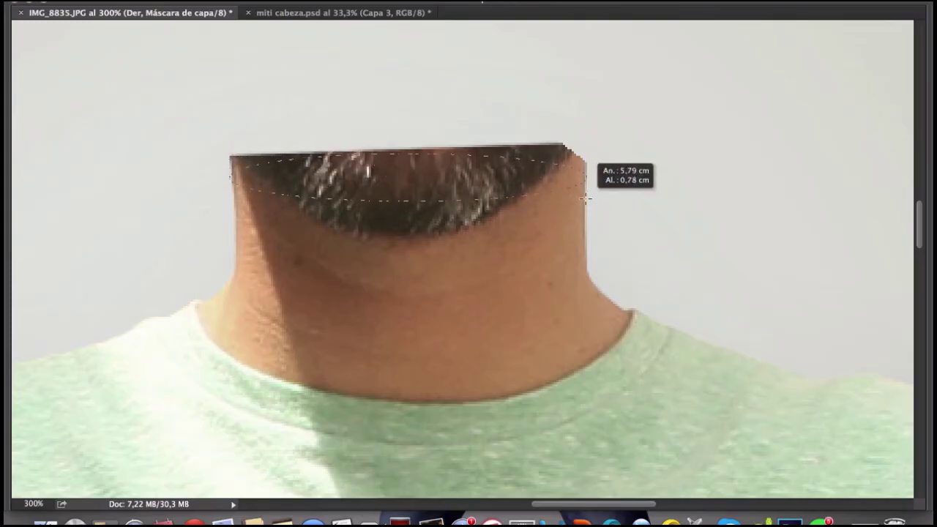
right_click(437, 187)
left_click(506, 353)
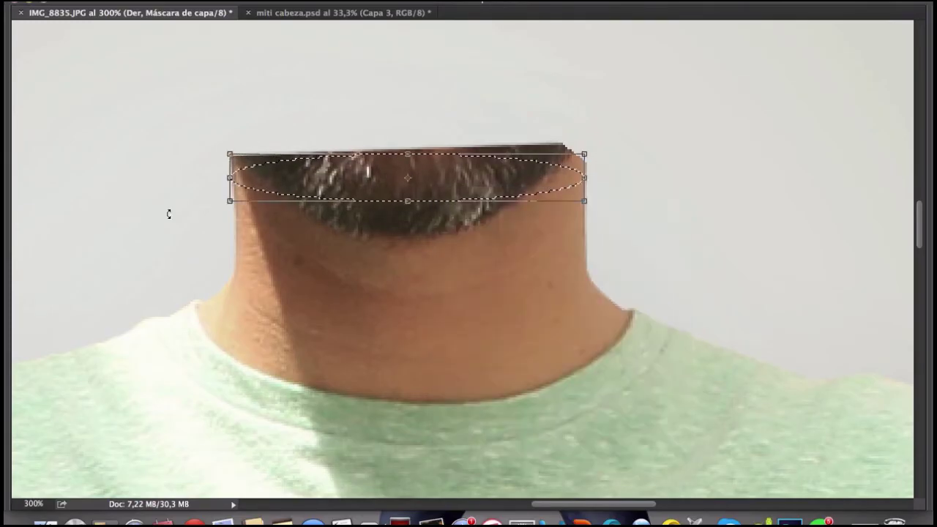
left_click_drag(224, 178, 230, 180)
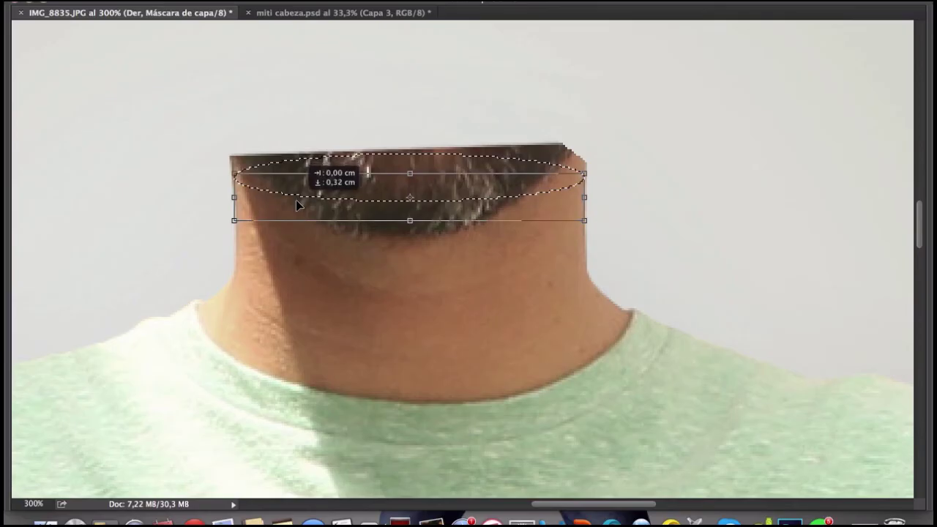
left_click_drag(298, 190, 297, 222)
key("Return")
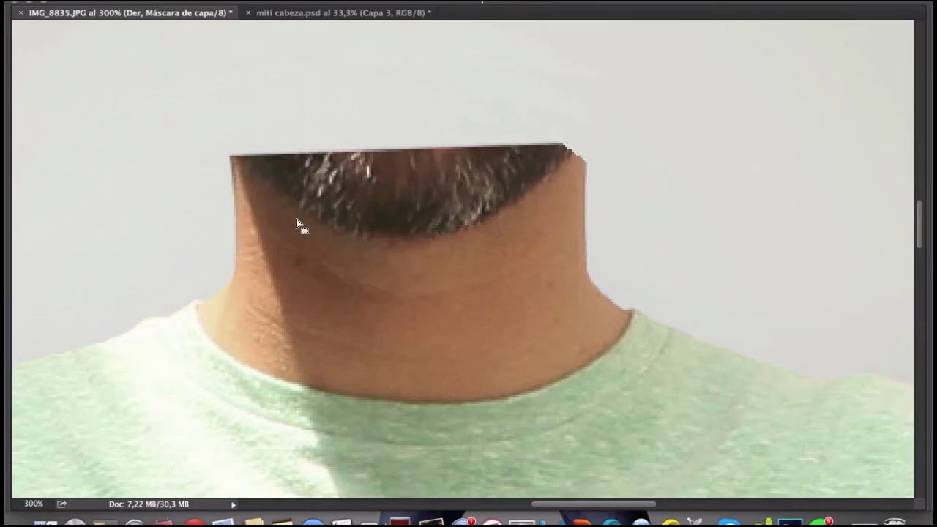
Invert the selection and erase the beard above the neck oval on the cuerpo layer
key("ctrl+shift+i")
key("b")
left_click(396, 155)
left_click(560, 218)
key("Return")
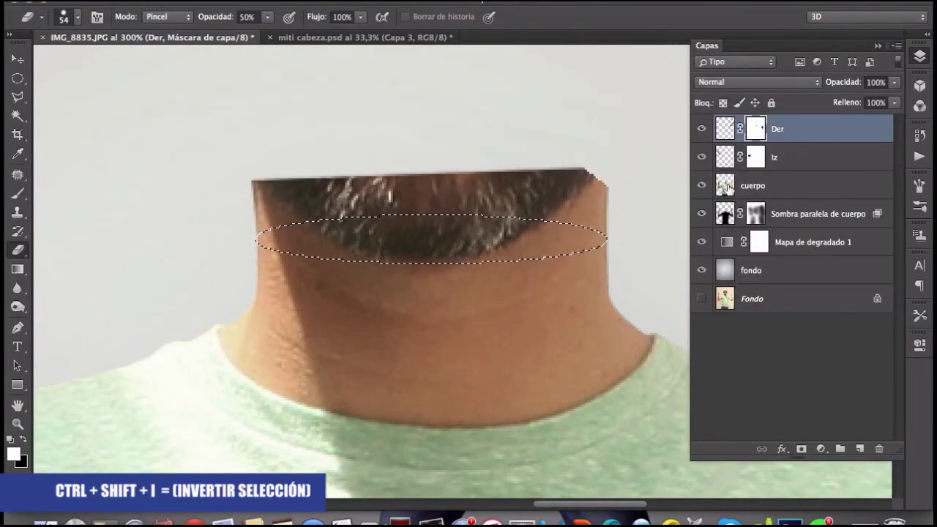
key("alt+bracketleft")
key("alt+bracketleft")
mouse_move(587, 179)
left_mouse_down()
mouse_move(332, 157)
mouse_move(268, 178)
left_mouse_up()
Create the layer hueco cuello, fill the oval with brown, and deselect
key("ctrl+shift+n")
type("hueco cuello")
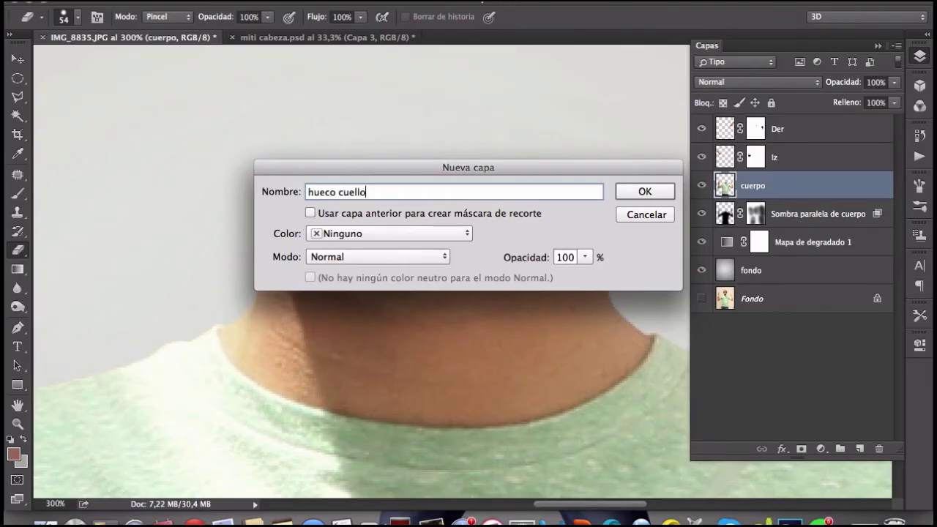
key("Return")
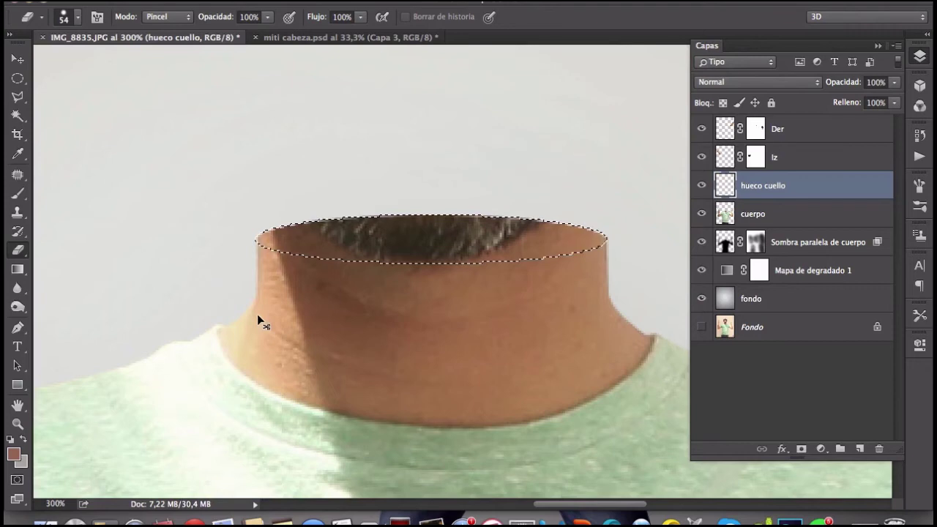
key("alt+BackSpace")
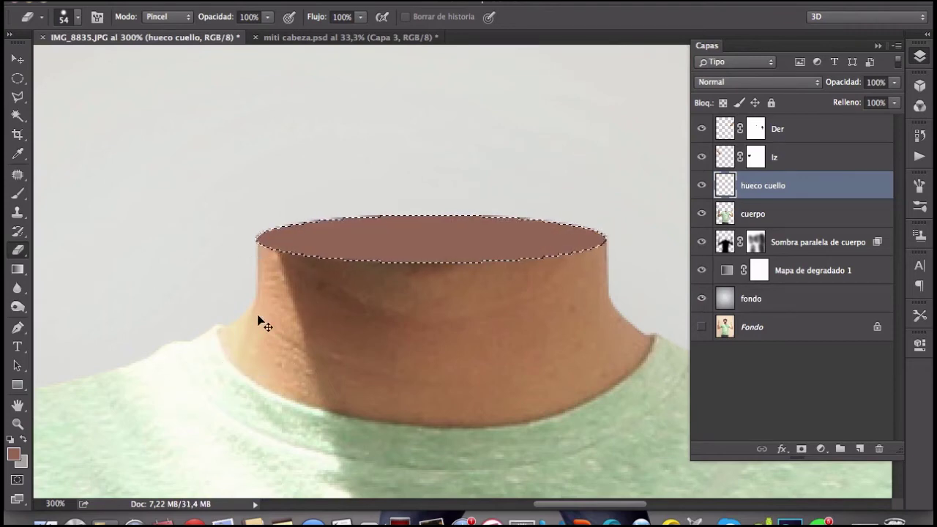
key("ctrl+d")
Zoom and pan around the figure to check the neck and both face halves
key("v")
left_click(468, 333, "alt")
left_click(491, 356, "alt")
mouse_move(491, 355)
left_mouse_down()
mouse_move(488, 383)
mouse_move(457, 316)
left_mouse_up()
scroll(442, 375, "down", 2)
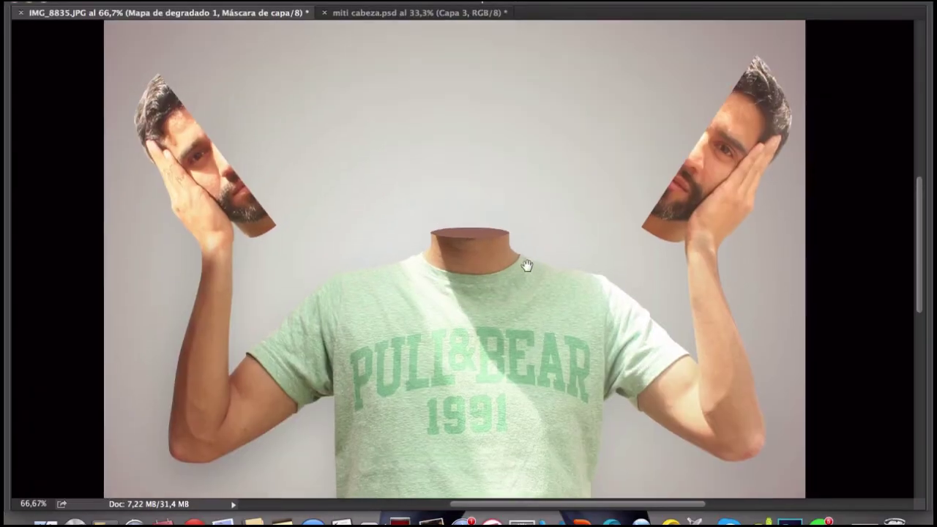
left_click_drag(508, 251, 501, 306)
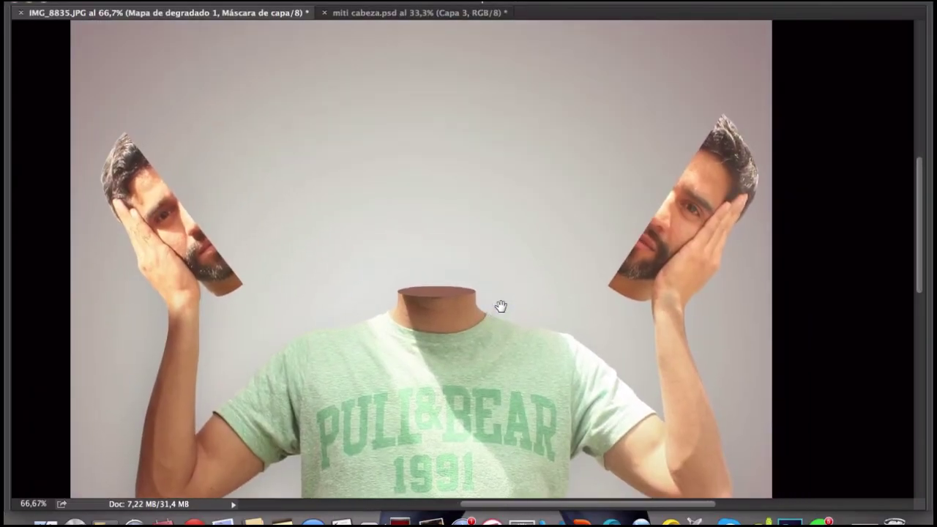
scroll(502, 294, "up", 1)
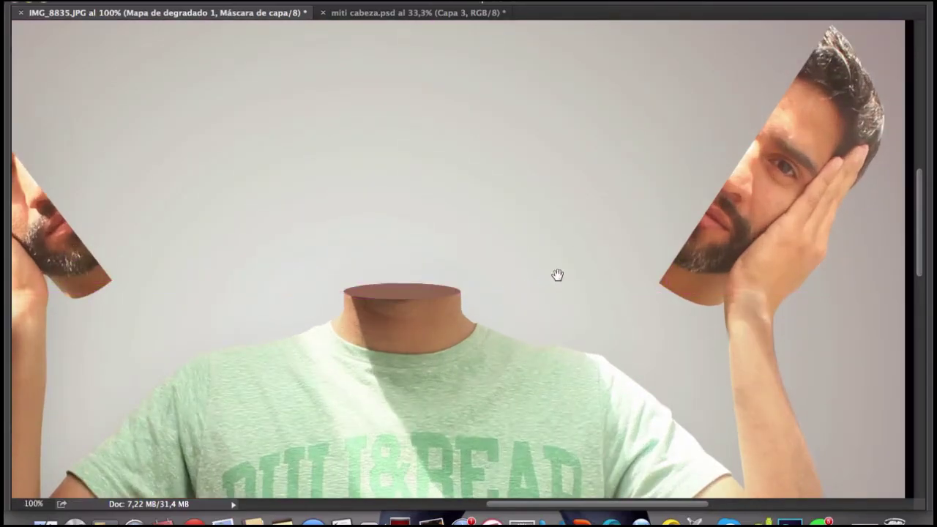
scroll(741, 184, "up", 1)
left_click_drag(784, 132, 615, 233)
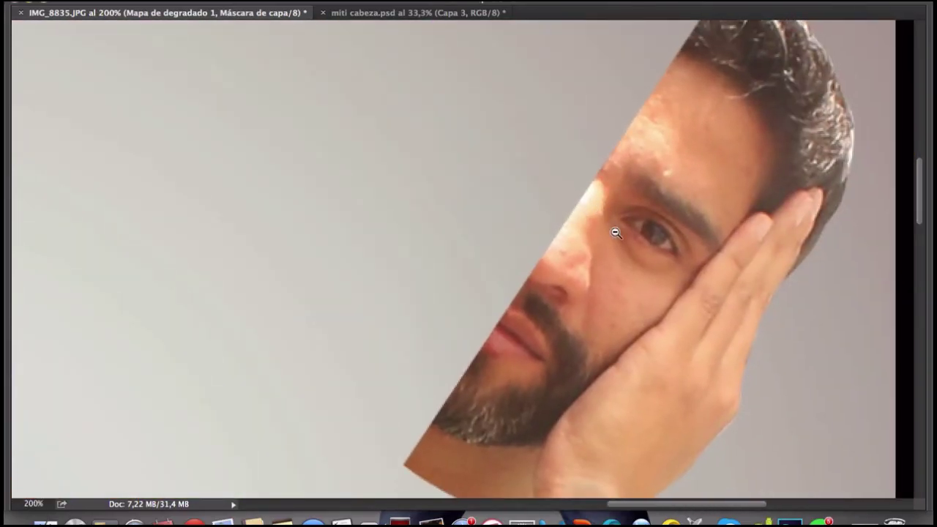
left_click(615, 232, "alt")
key("Tab")
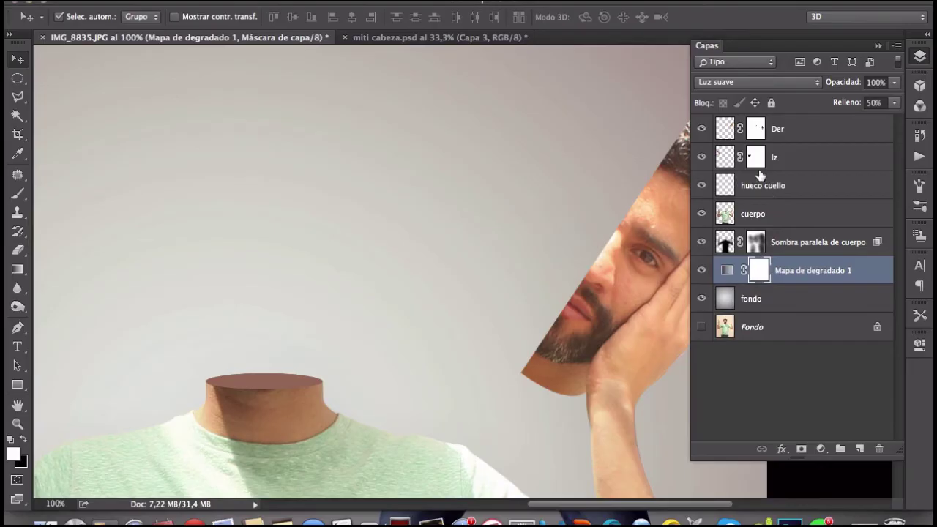
left_click(657, 206)
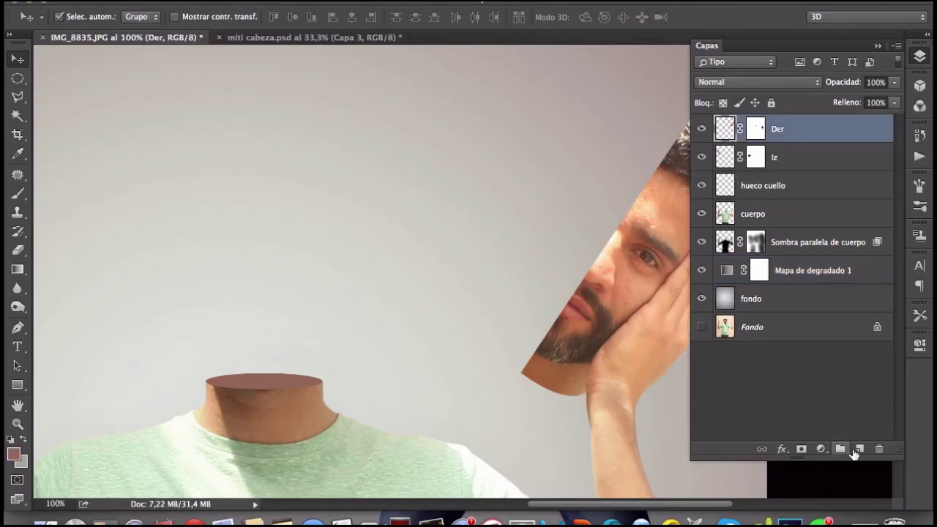
Create a new layer named hueco cabeza der, placed directly beneath Der
left_click(859, 451)
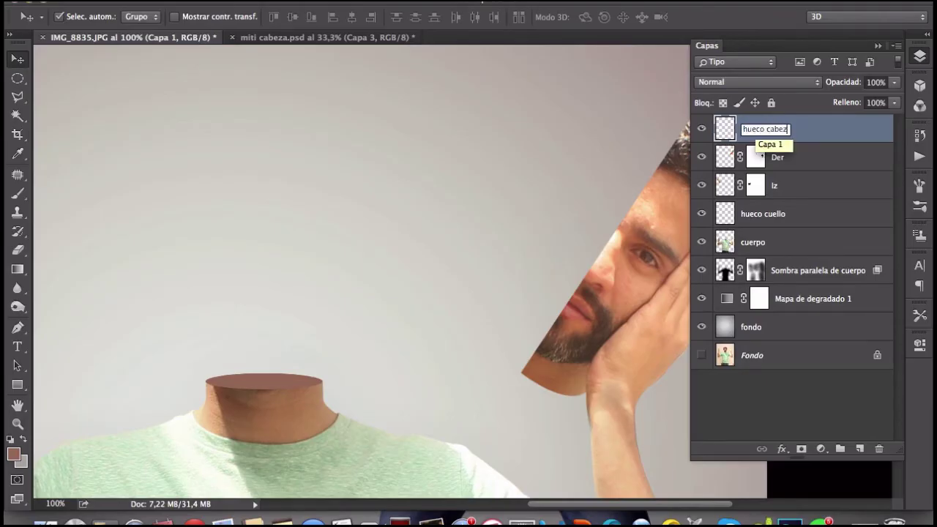
type("hueco cabeza der")
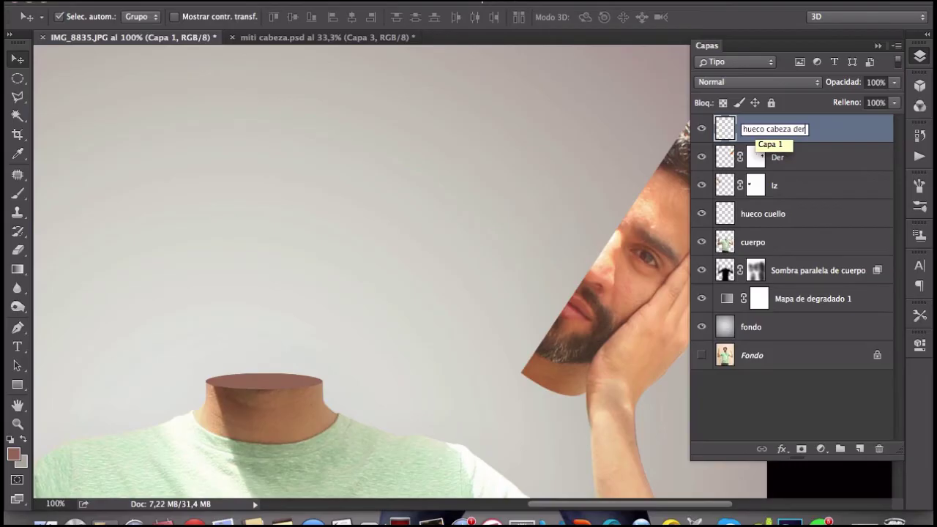
key("Return")
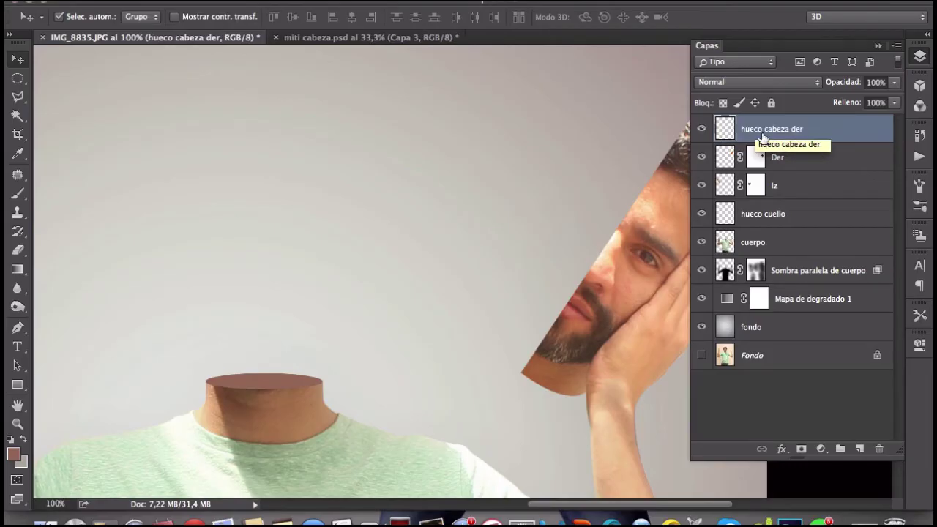
left_click_drag(777, 132, 779, 157)
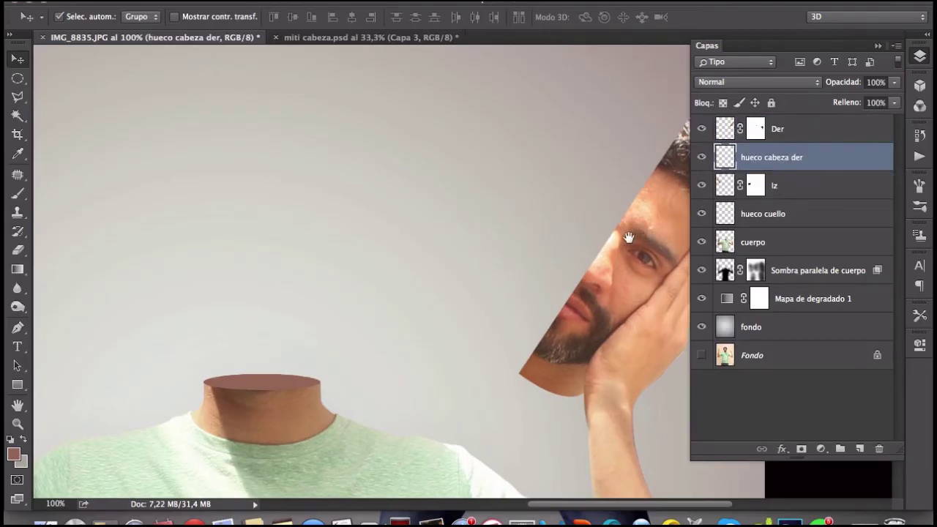
left_click_drag(644, 242, 596, 250)
Trace a pen path along the right face's cut edge and fill it brown
key("p")
left_click(645, 125)
left_click_drag(535, 231, 473, 316)
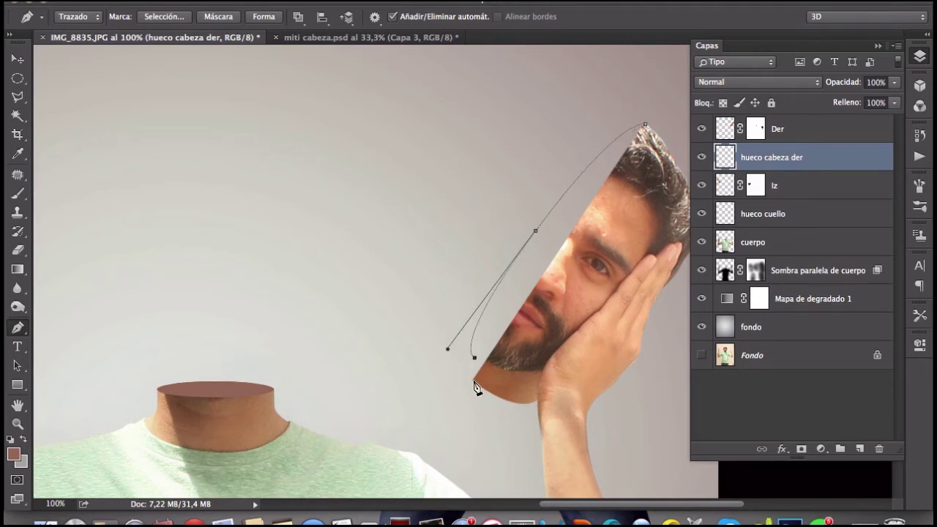
left_click_drag(477, 365, 474, 359)
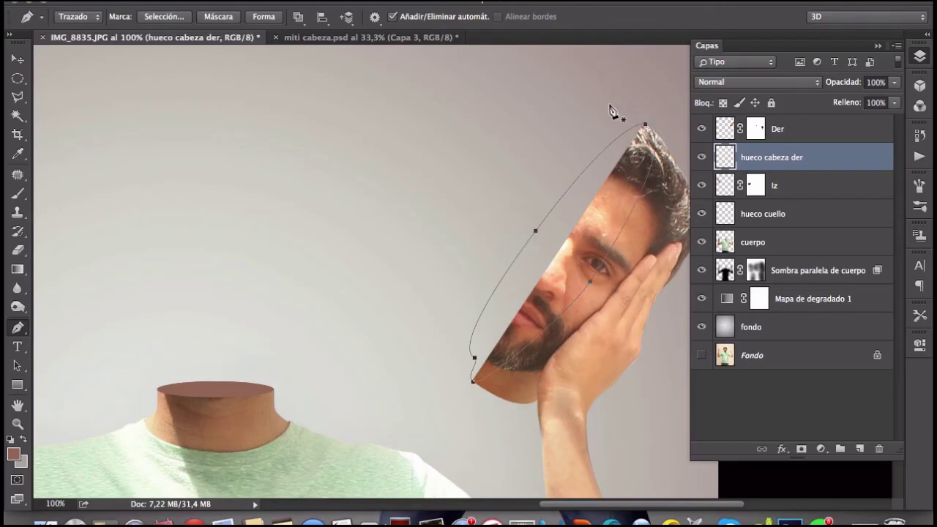
key("ctrl+Return")
key("alt+BackSpace")
key("ctrl+d")
key("v")
Duplicate the hollow layer as hueco cabeza iz
right_click(822, 161)
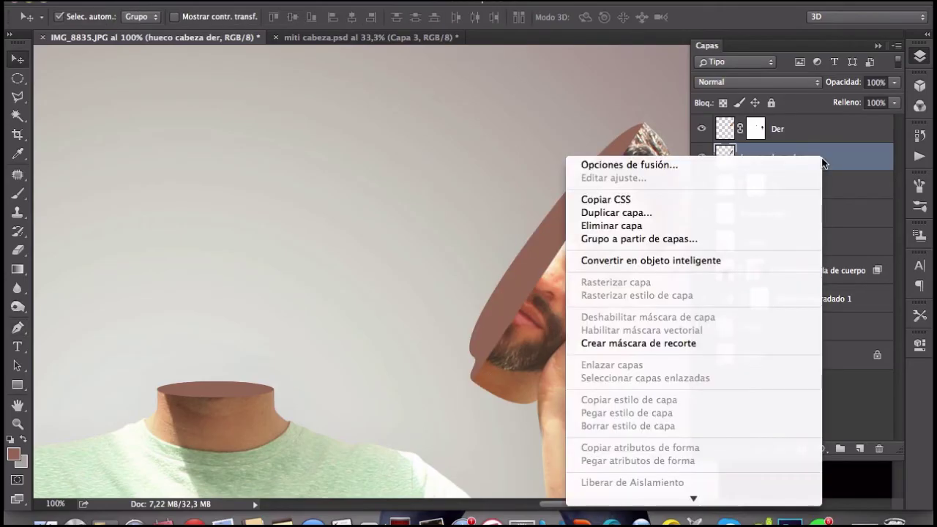
left_click(617, 212)
left_click(425, 207)
key("Return")
Flip the copy horizontally, then move and rotate it onto the left face half
key("ctrl+t")
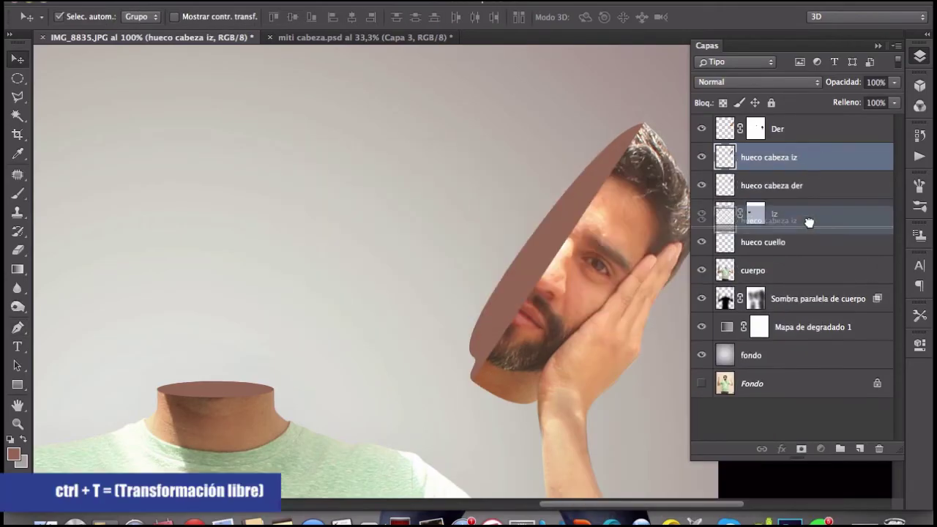
right_click(585, 186)
left_click(636, 380)
mouse_move(534, 271)
left_mouse_down()
mouse_move(152, 240)
mouse_move(325, 191)
mouse_move(272, 184)
mouse_move(241, 101)
mouse_move(359, 210)
left_mouse_up()
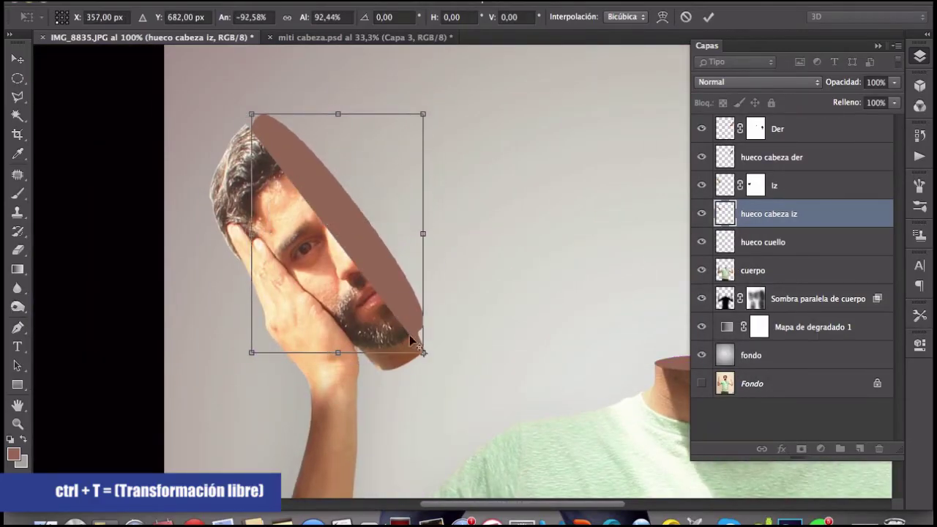
left_click_drag(225, 82, 210, 95)
key("Return")
key("ctrl+minus")
scroll(441, 287, "up", 2)
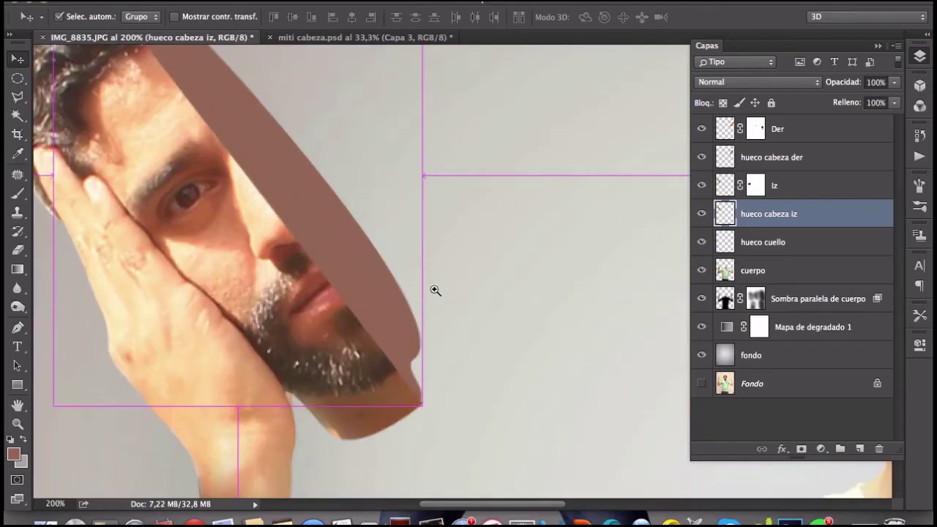
Rotate the left hollow a fraction more so it aligns with the face
key("ctrl+t")
left_click_drag(422, 409, 414, 404)
key("Return")
scroll(415, 404, "down", 3)
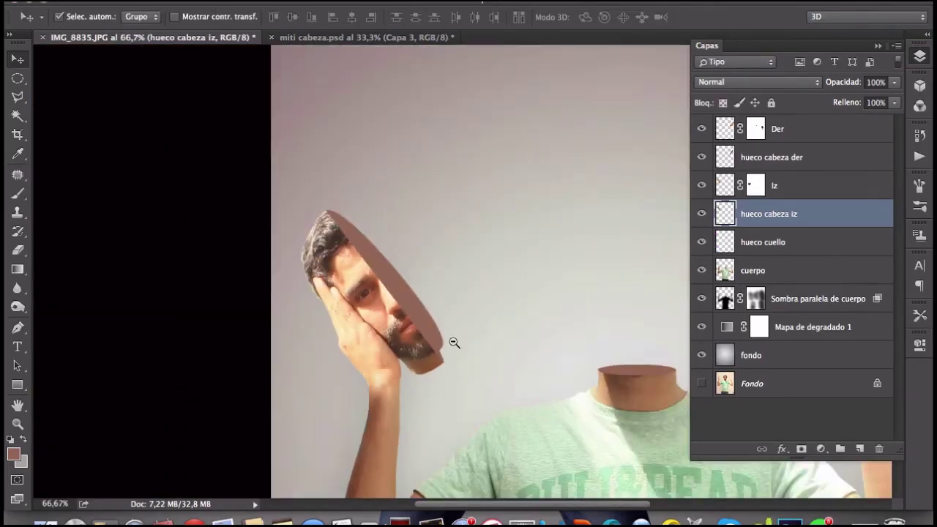
scroll(449, 341, "down", 1)
left_click(602, 306)
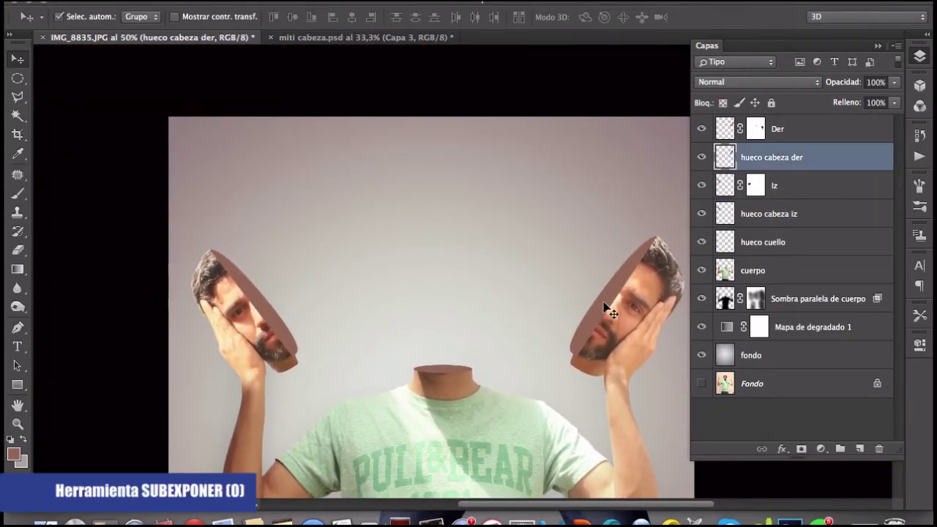
Darken the inner rims of the hollow layers with the Burn tool
key("o")
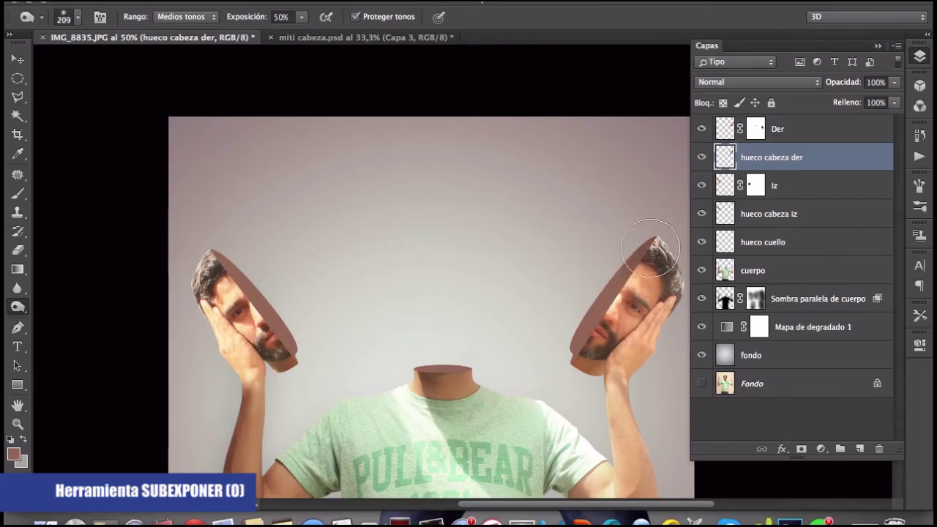
left_click(223, 272, "ctrl")
left_click_drag(271, 373, 223, 285)
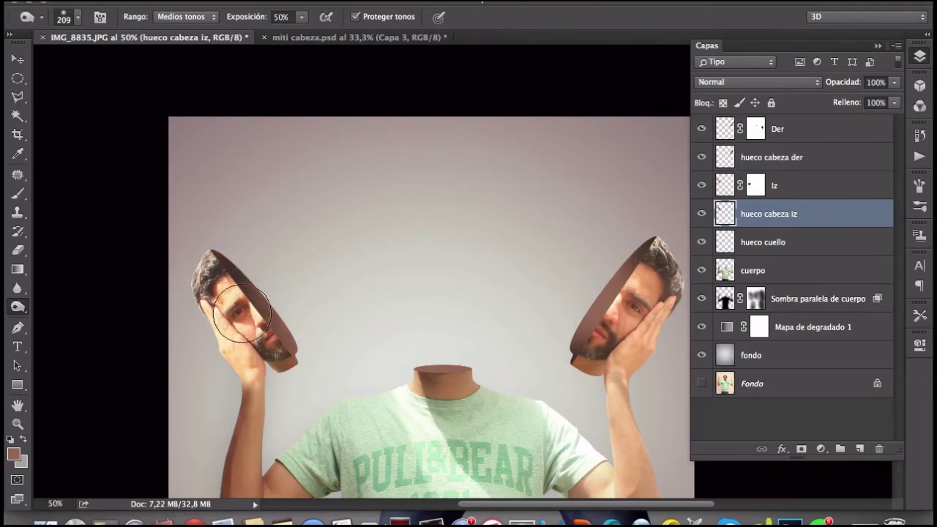
left_click(616, 315, "ctrl")
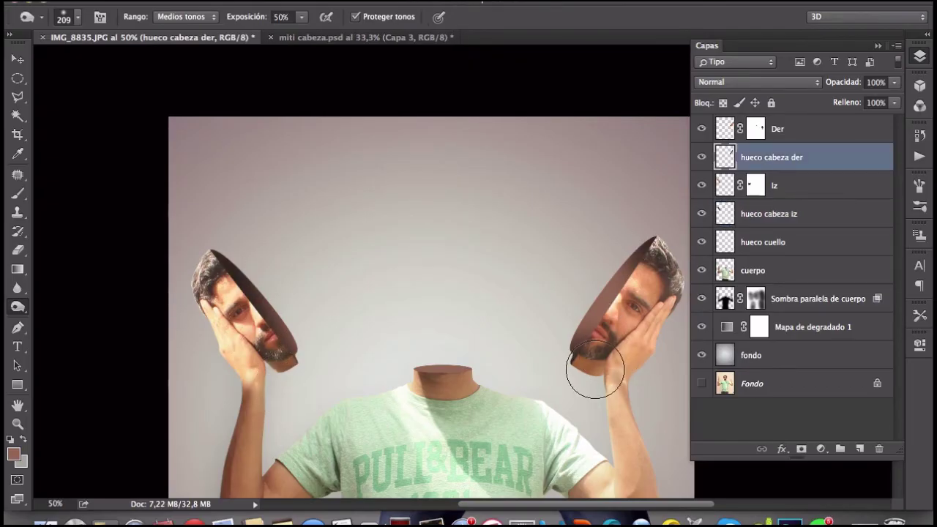
left_click_drag(468, 378, 446, 363)
left_click(431, 358, "ctrl")
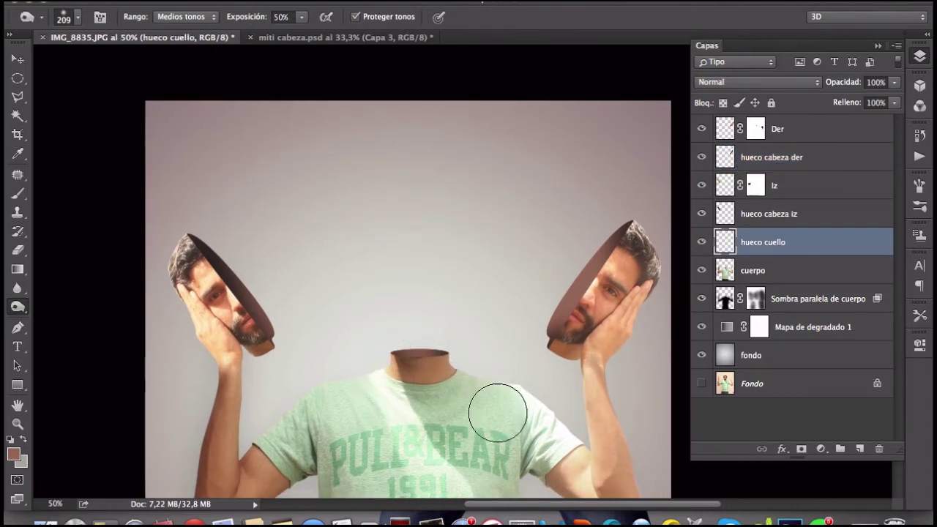
key("v")
With cuerpo selected, preview SmokeFog-Slide6.jpg in Finder and drag it into the composition
scroll(504, 412, "up", 5)
left_click(432, 228)
key("ctrl+0")
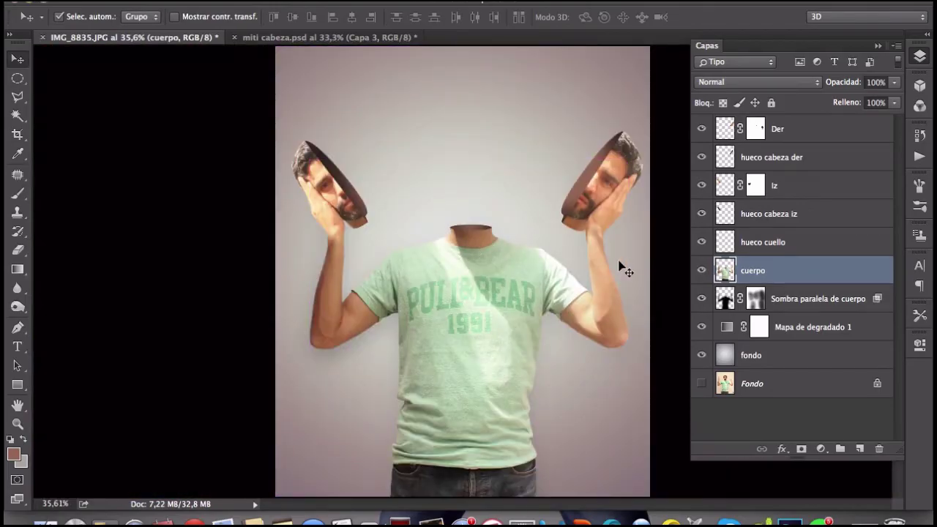
key("super+Tab")
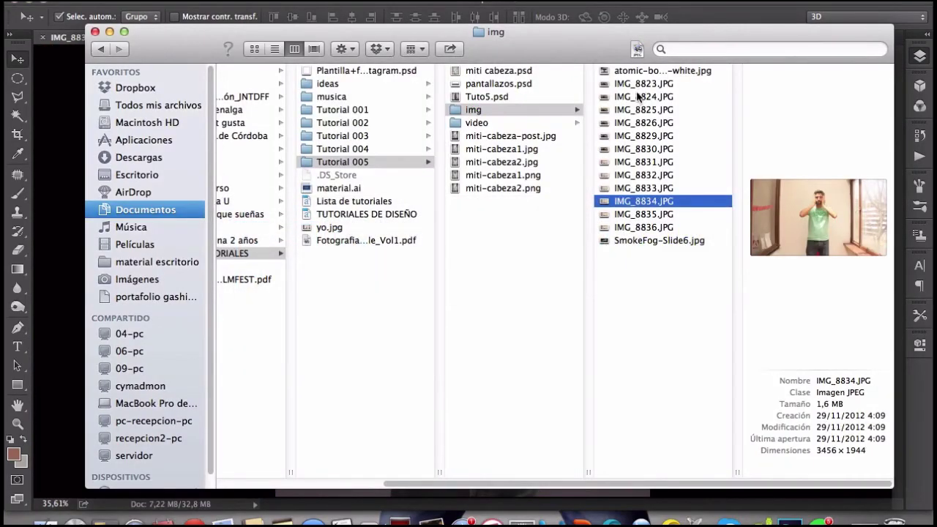
left_click(620, 237)
key("space")
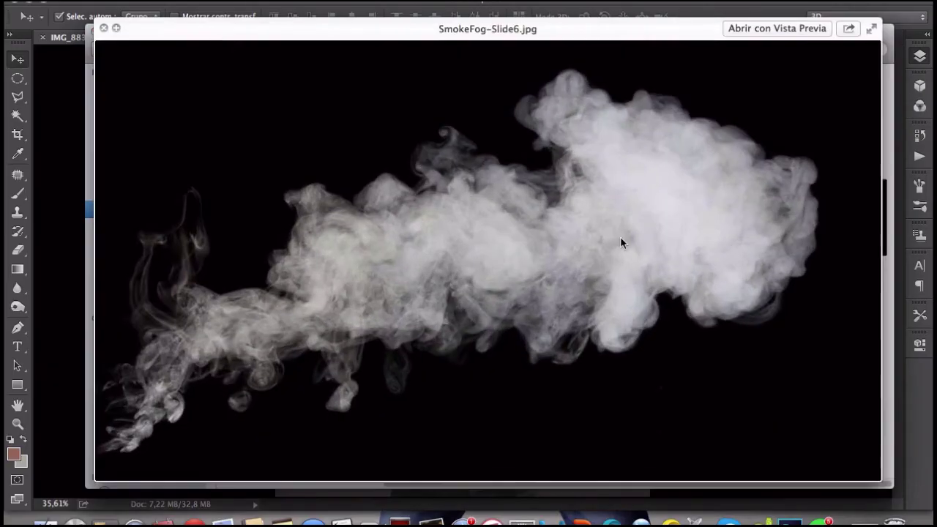
key("space")
left_click_drag(627, 294, 502, 237)
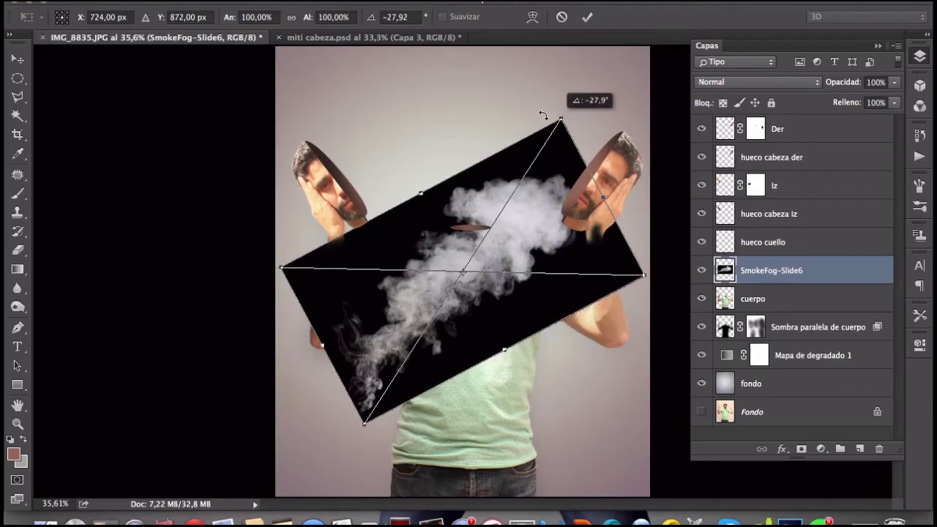
Rotate and position the smoke photo so it rises from the neck
left_click_drag(639, 169, 466, 69)
left_click_drag(483, 303, 510, 167)
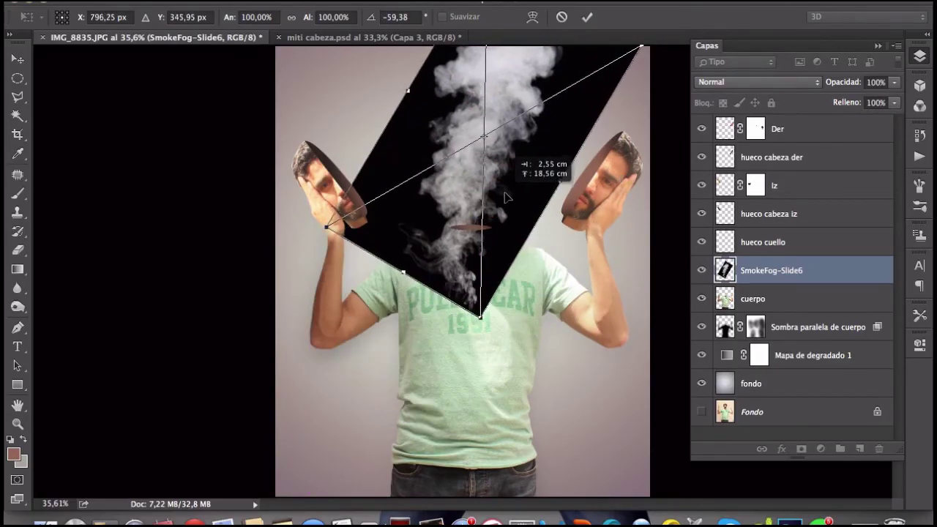
left_click_drag(348, 324, 381, 340)
left_click_drag(407, 246, 449, 269)
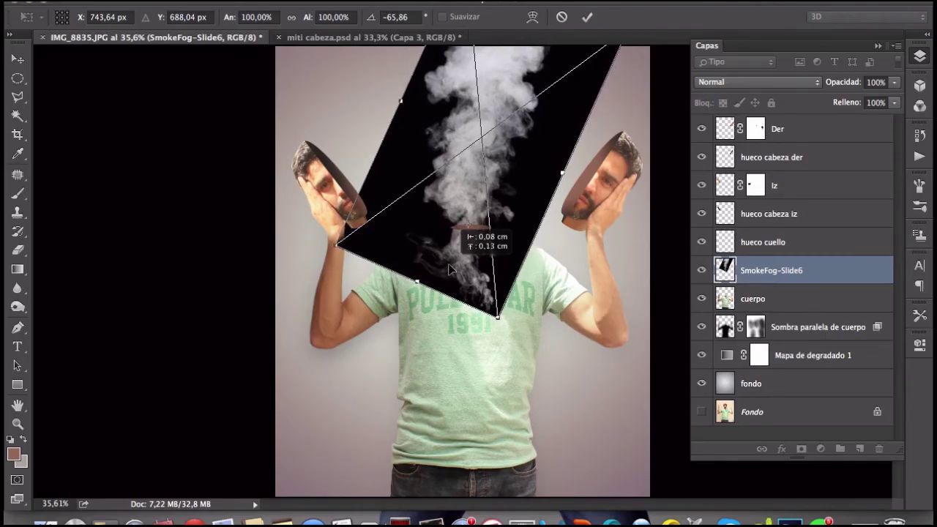
left_click_drag(450, 270, 454, 260)
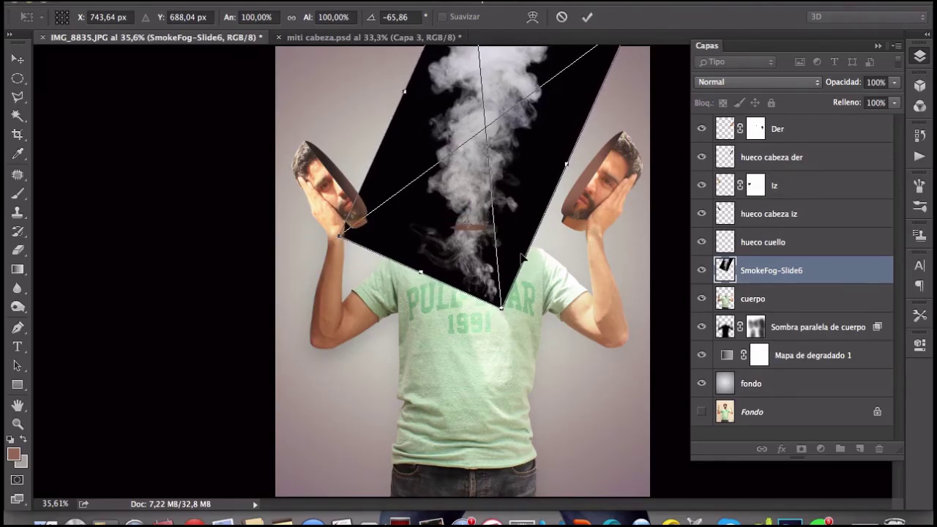
left_click_drag(523, 257, 522, 261)
key("Return")
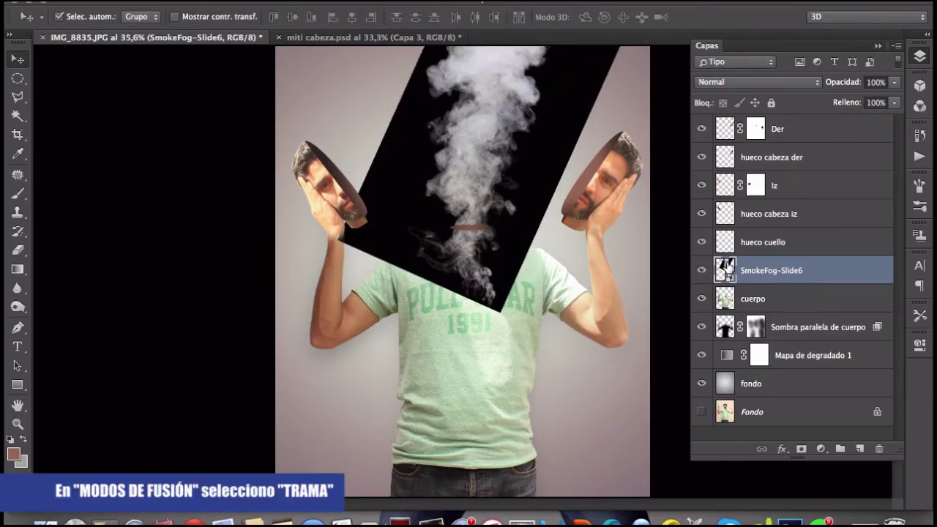
Set the smoke layer's blend mode to Trama (Screen) to drop its black background
left_click(732, 82)
left_click(740, 189)
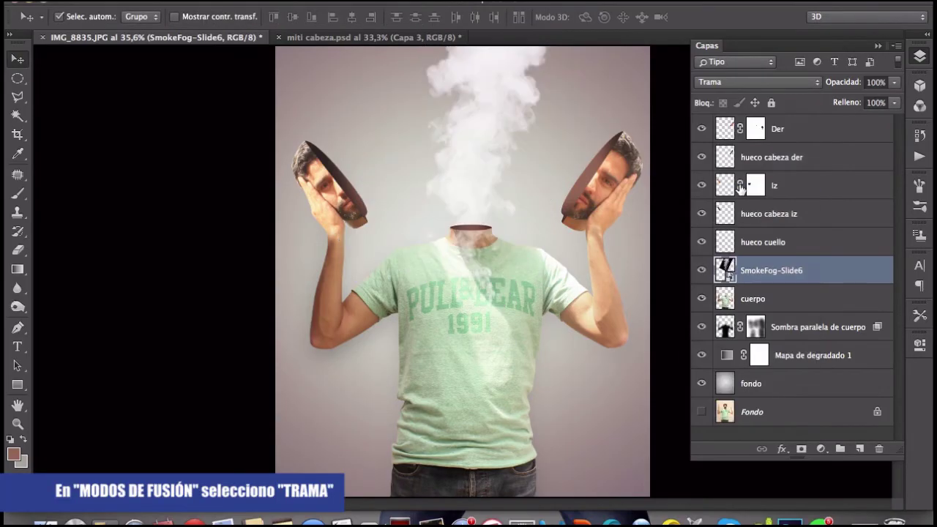
key("f")
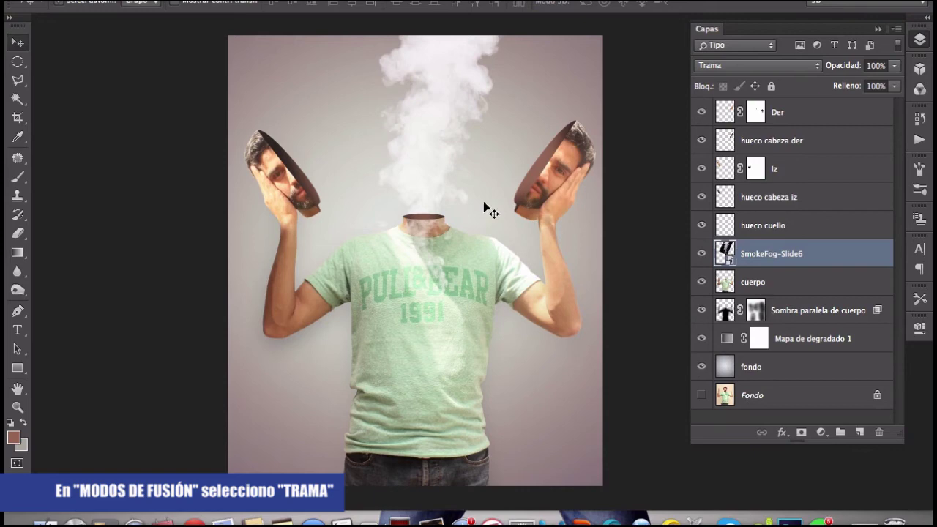
Add a layer mask to the smoke, invert the neck selection, and erase smoke over the neck
left_click(799, 430)
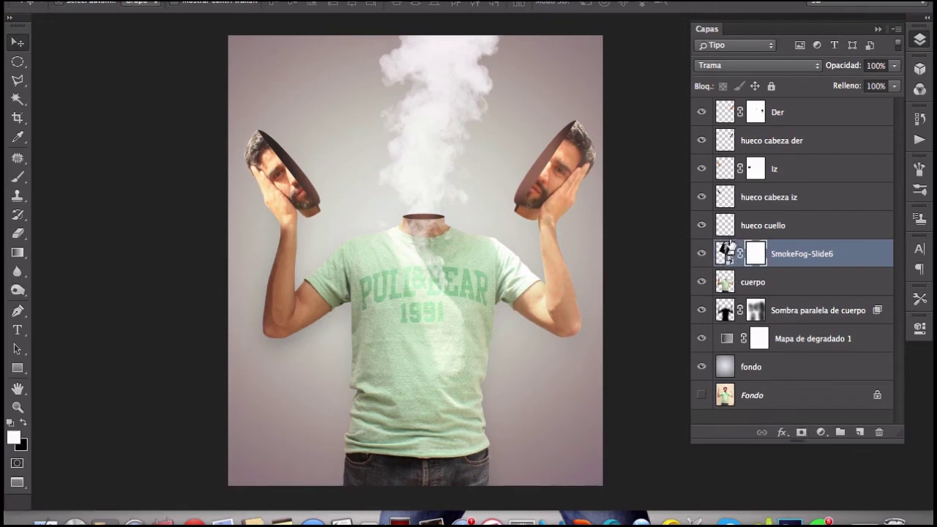
key("ctrl+shift+i")
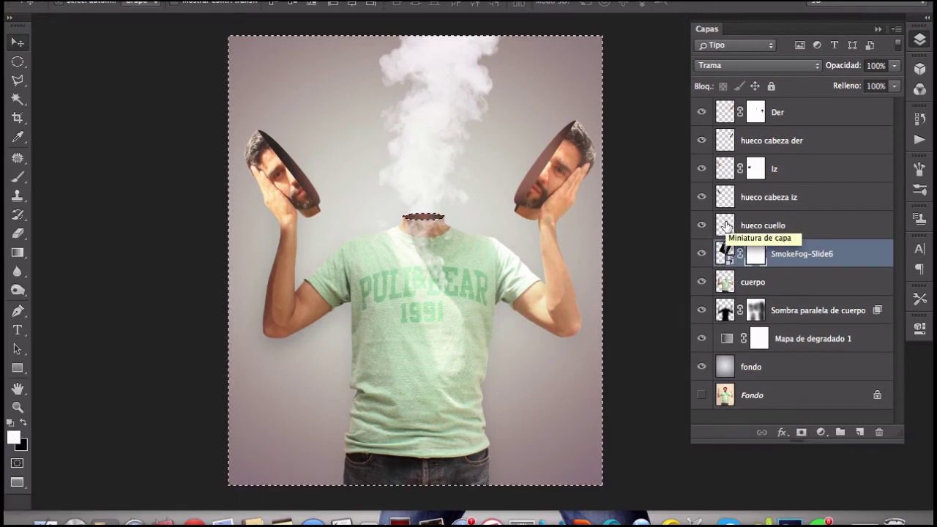
left_click(437, 233)
key("e")
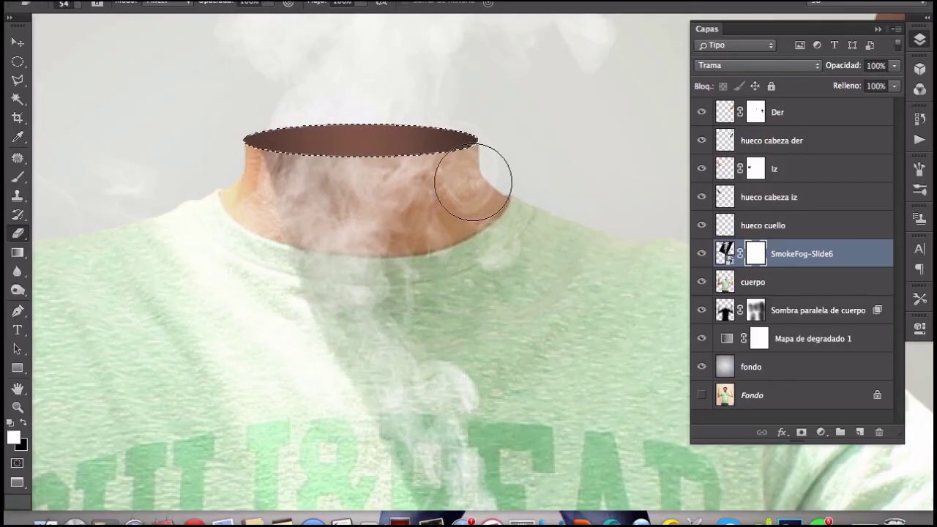
mouse_move(473, 177)
left_mouse_down()
mouse_move(493, 218)
mouse_move(234, 186)
left_mouse_up()
Erase the smoke off the shirt front with a larger brush, then deselect
key("Tab")
key("ctrl+minus")
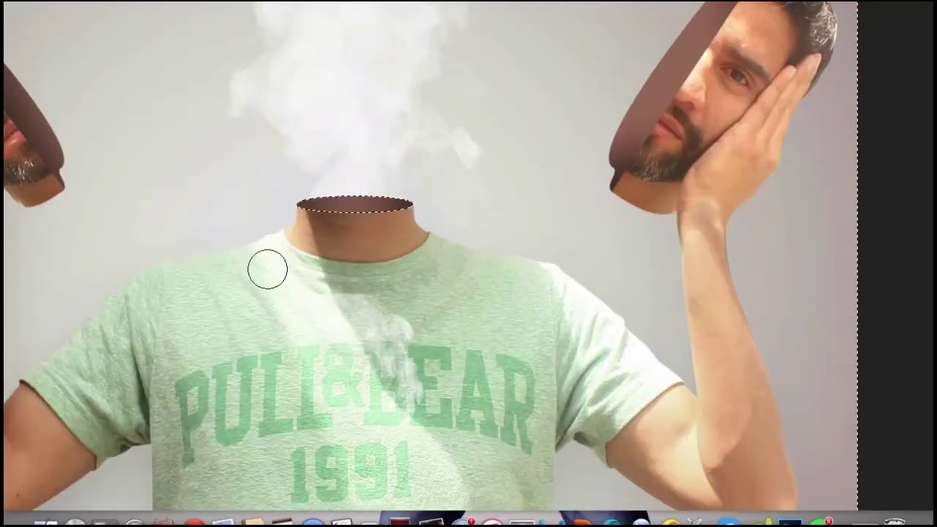
key("bracketright")
key("bracketright")
key("bracketright")
left_click_drag(334, 318, 387, 377)
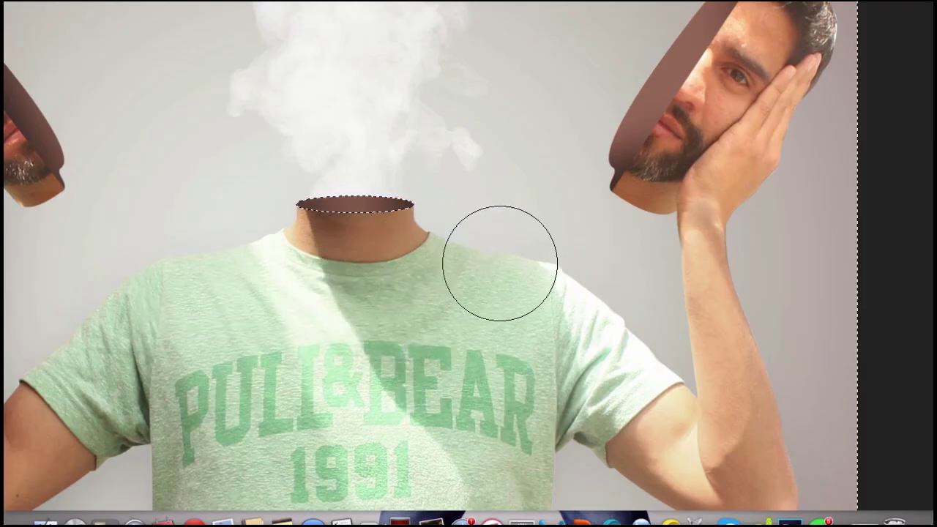
key("ctrl+d")
Move the SmokeFog-Slide6 layer above 'hueco cuello' and recentre the composition
key("ctrl+plus")
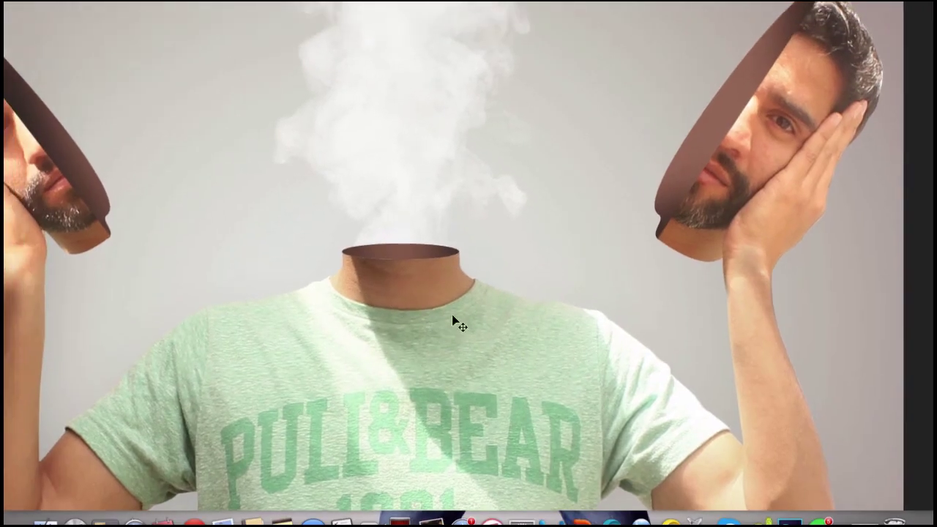
key("Tab")
left_click_drag(802, 254, 802, 227)
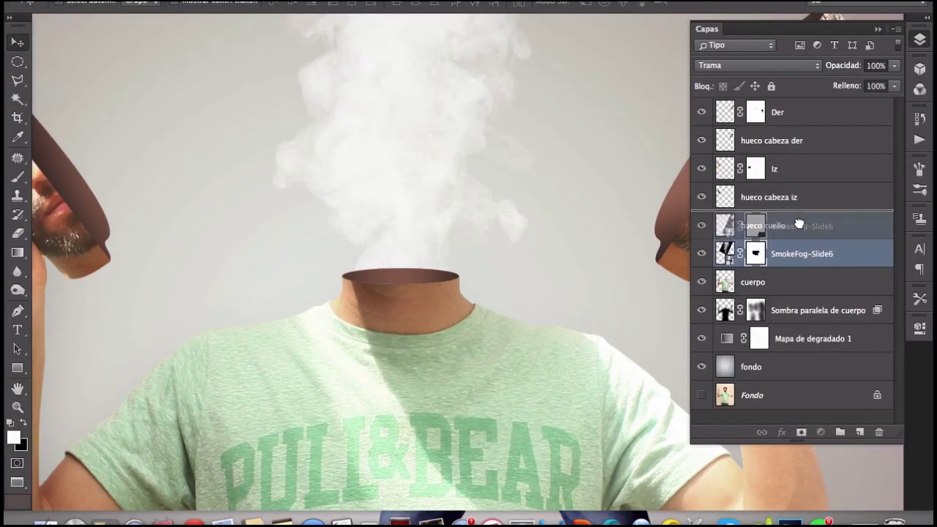
left_click(443, 335, "alt")
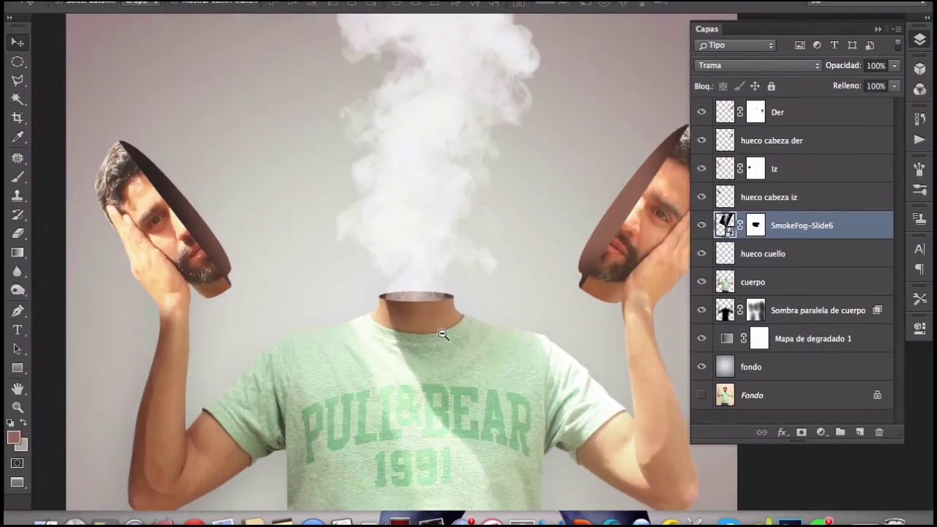
left_click_drag(473, 277, 461, 278)
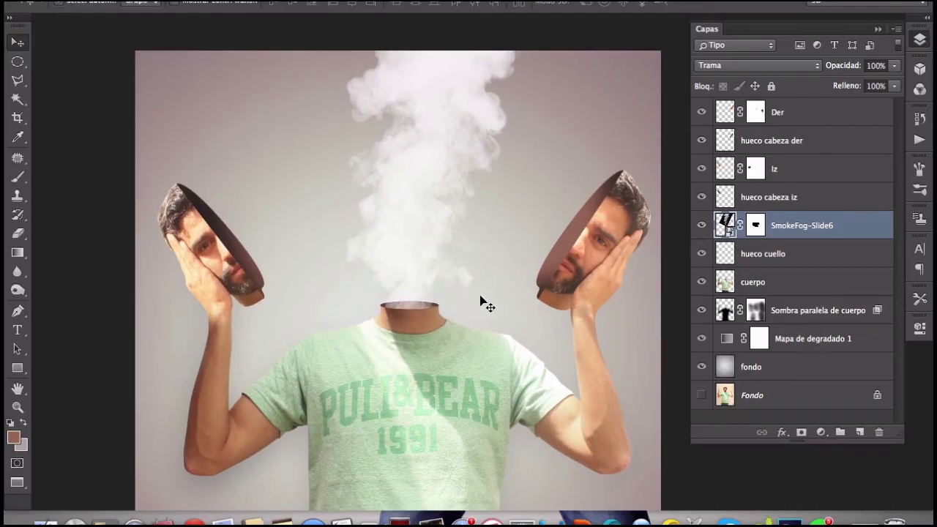
Duplicate the smoke layer, disable its mask, and place it under 'hueco cabeza der' on the right
left_click_drag(537, 276, 539, 278, "alt")
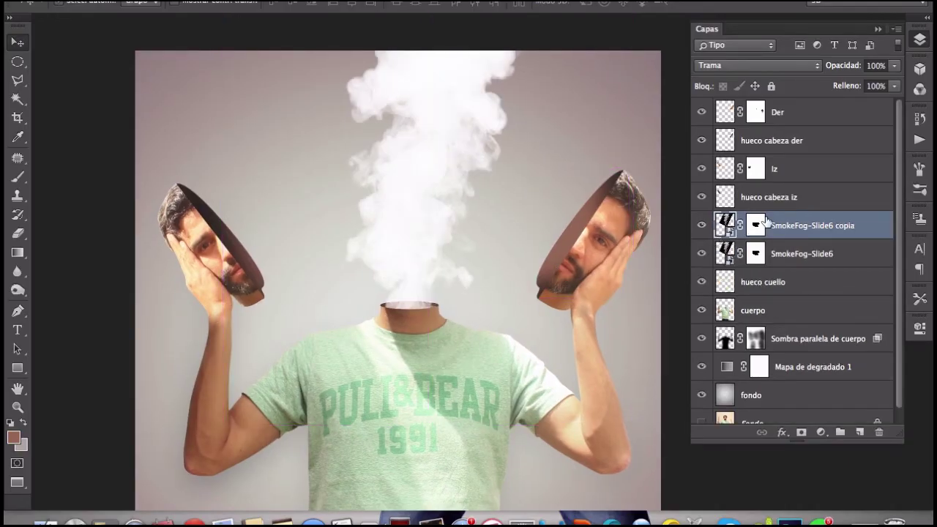
left_click(757, 226, "shift")
left_click_drag(440, 210, 572, 257)
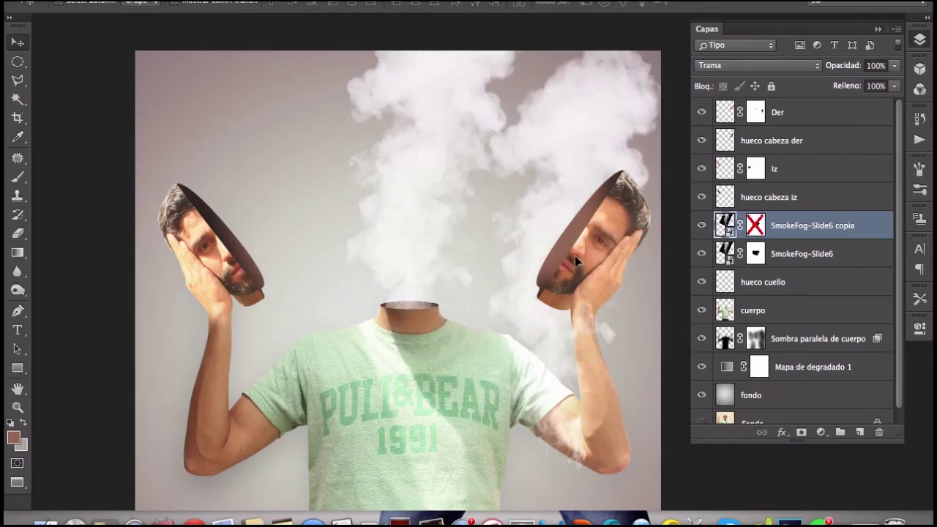
left_click_drag(815, 229, 805, 133)
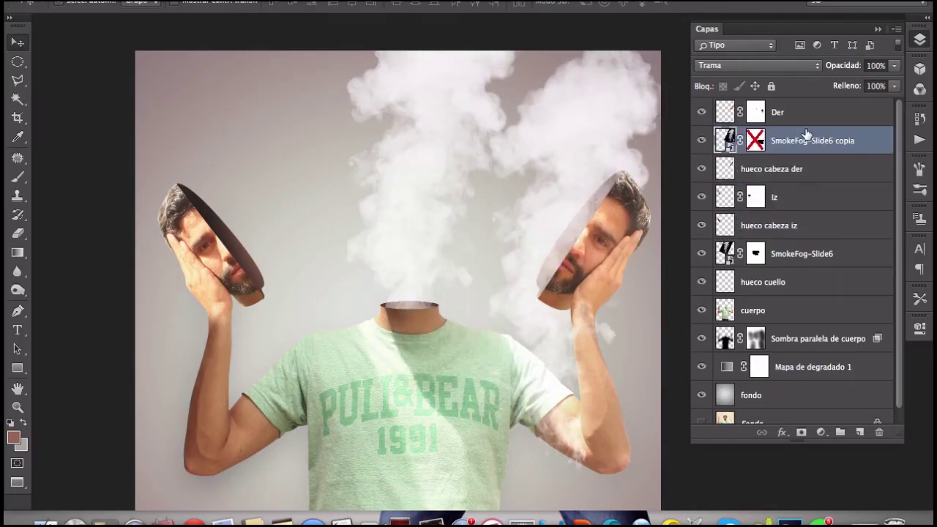
Scale the smoke copy down to a smaller plume over the right head half
key("ctrl+t")
left_click_drag(364, 481, 464, 290)
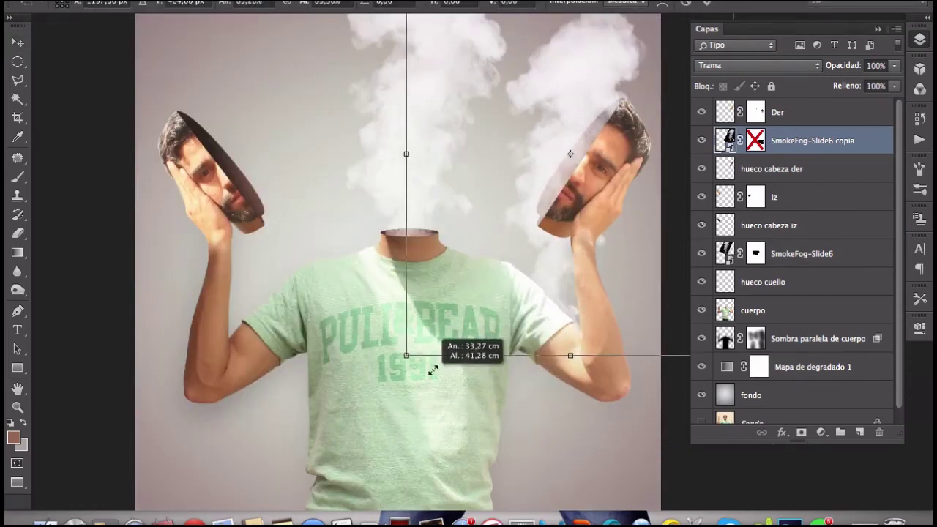
left_click_drag(529, 163, 531, 186)
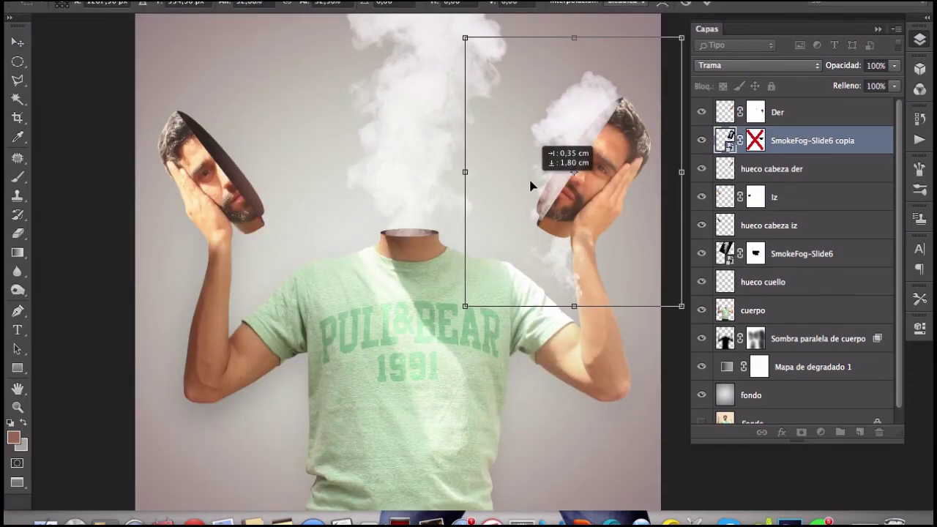
key("Return")
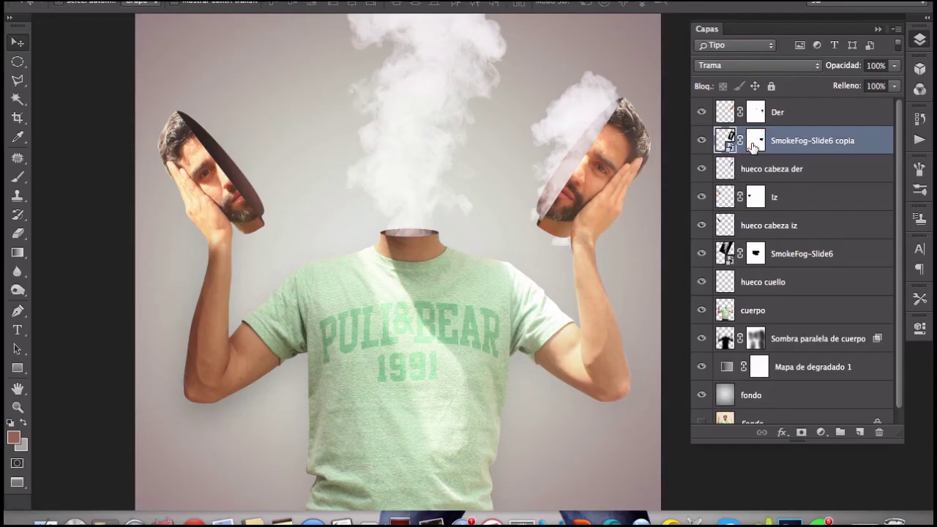
Erase the copy's smoke beside the right wrist, set its fill to 80%, and duplicate it
key("e")
left_click_drag(586, 241, 564, 247)
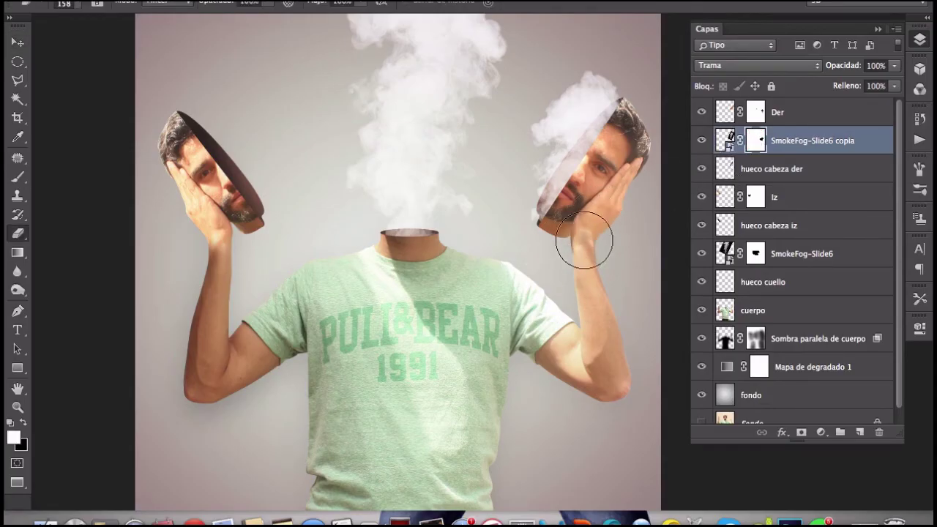
key("v")
key("shift+8")
key("ctrl+j")
key("ctrl+t")
Move the new smoke copy onto the left head half and flip it vertically
right_click(577, 132)
left_click(582, 318)
left_click_drag(575, 173, 227, 141)
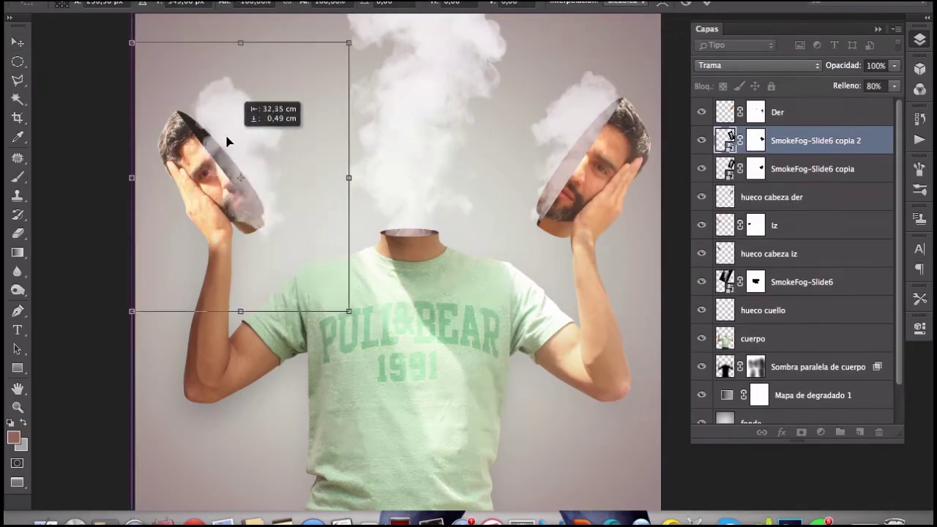
right_click(227, 139)
left_click(275, 341)
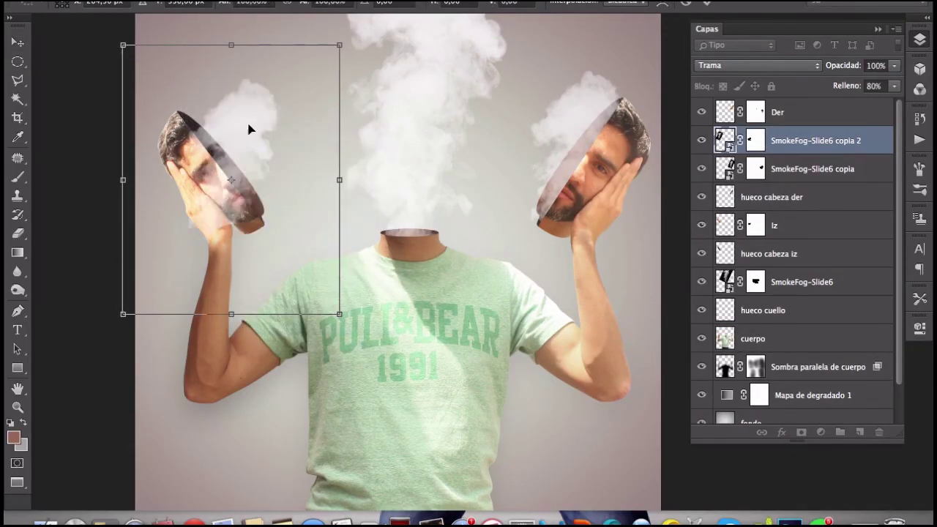
left_click_drag(249, 130, 237, 150)
key("Return")
Place the flipped smoke layer just under 'iz' and trim its mask with the eraser
mouse_move(834, 140)
left_mouse_down()
mouse_move(800, 208)
mouse_move(804, 232)
left_mouse_up()
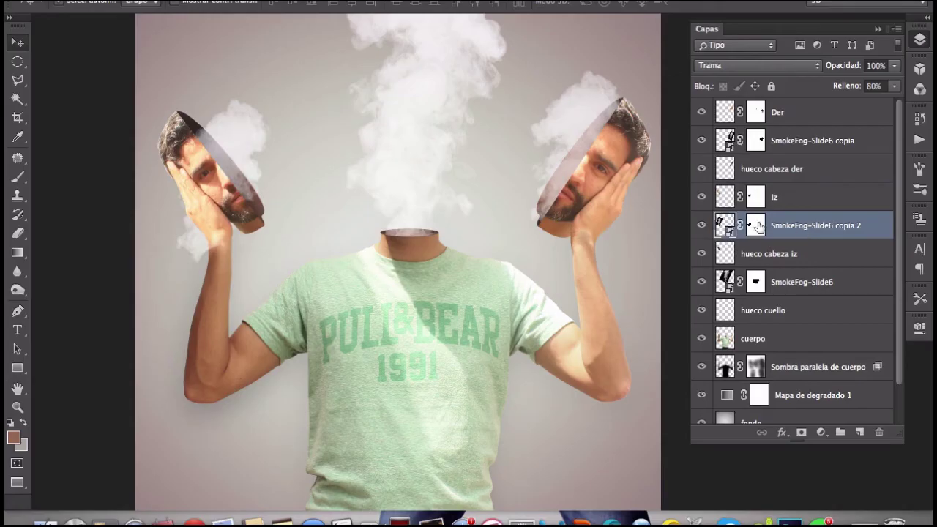
left_click(756, 224)
key("e")
key("d")
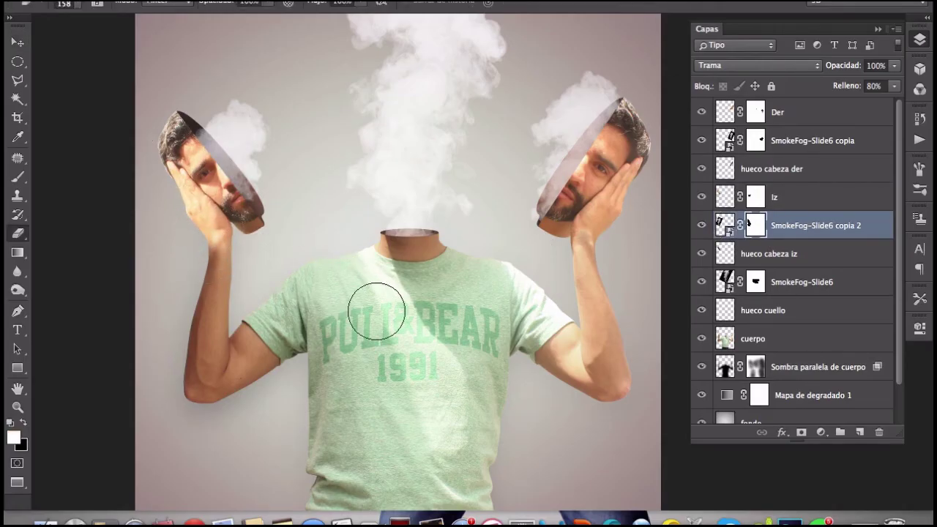
key("v")
key("ctrl+0")
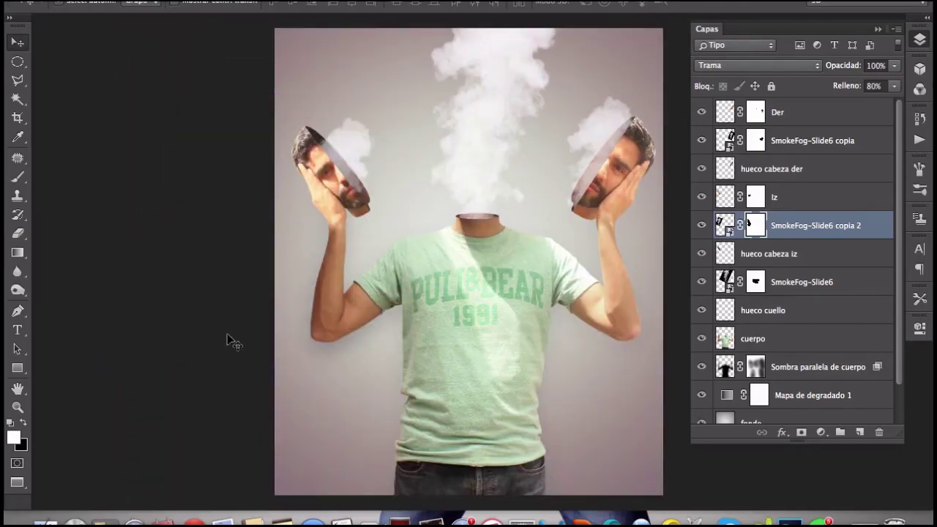
Merge all visible layers into a new top layer and lower its saturation to -20
left_click(820, 112)
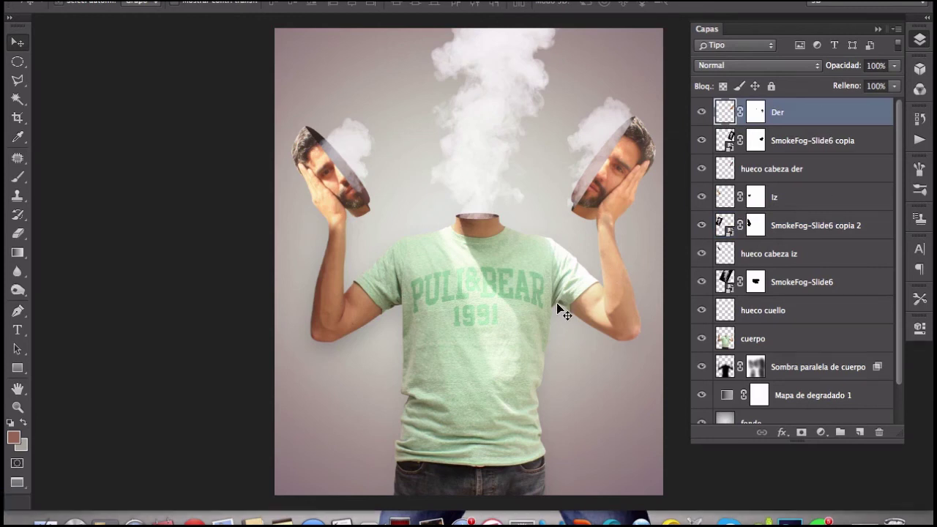
key("ctrl+shift+alt+e")
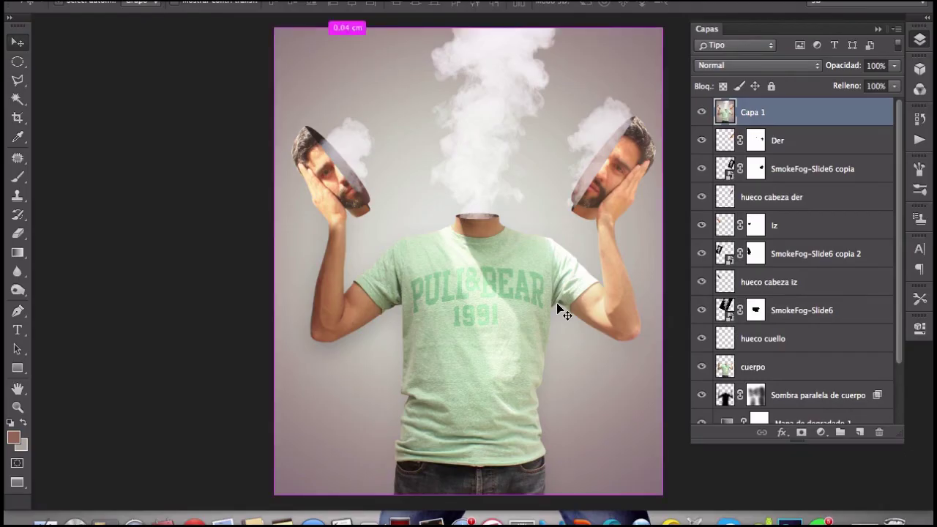
key("ctrl+u")
key("Tab")
key("shift+Down")
key("shift+Down")
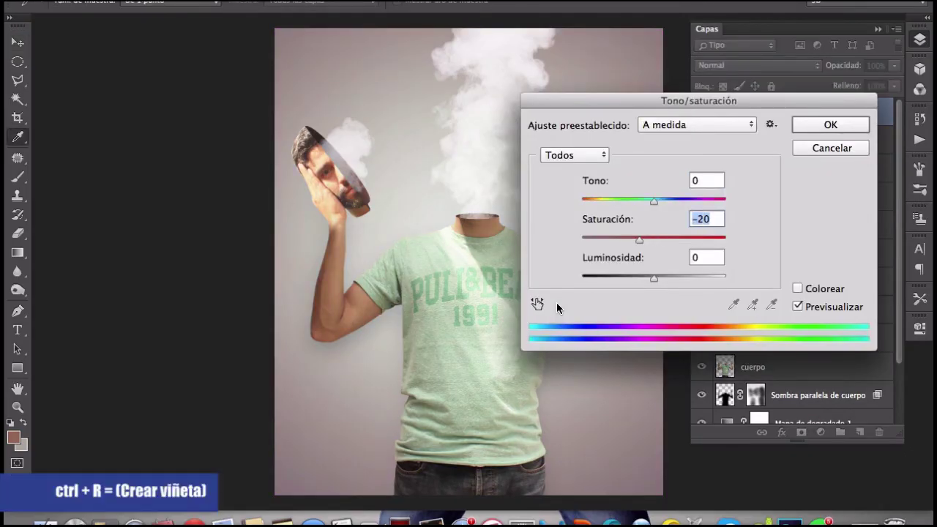
key("Return")
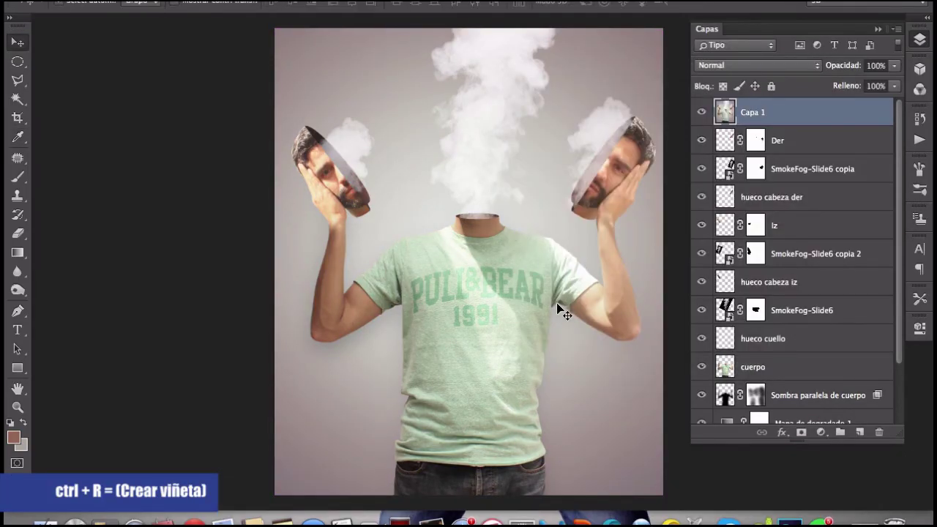
Apply a Lens Correction custom vignette with Cantidad -82 to the merged layer
key("ctrl+shift+r")
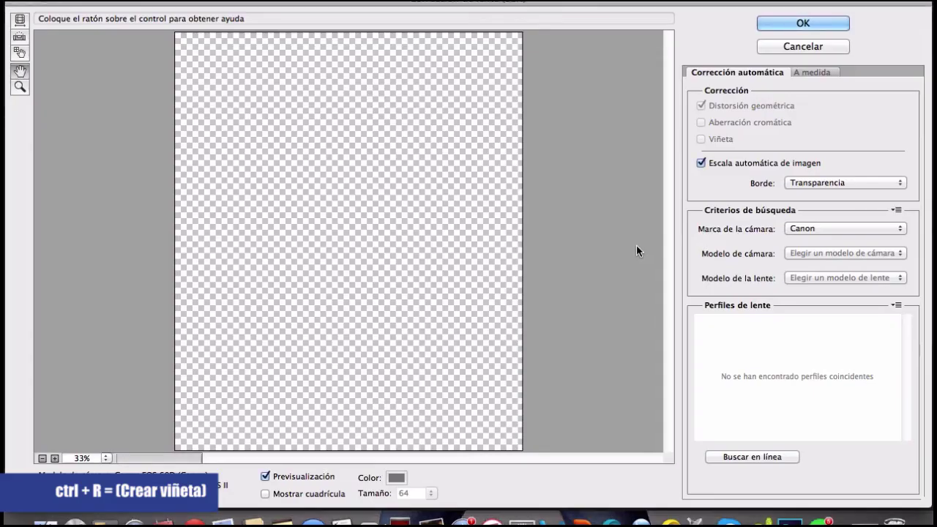
left_click(814, 72)
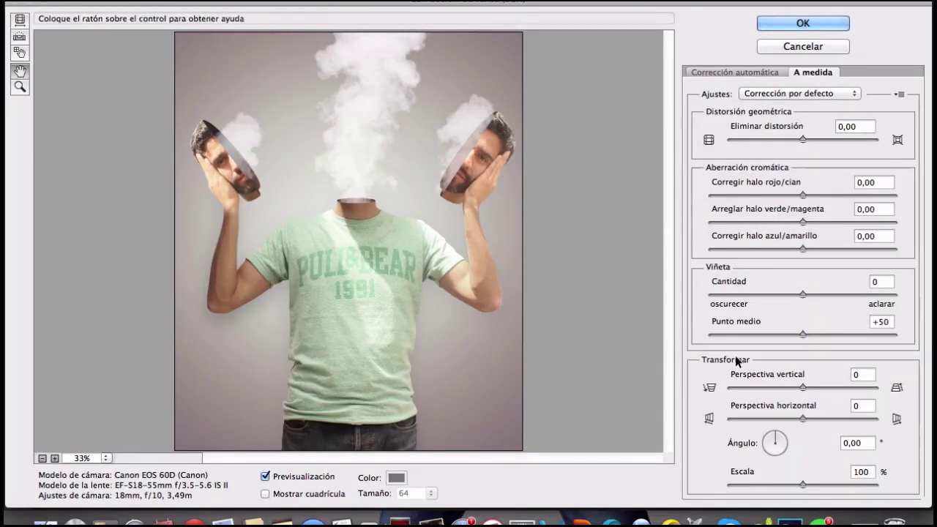
left_click(728, 295)
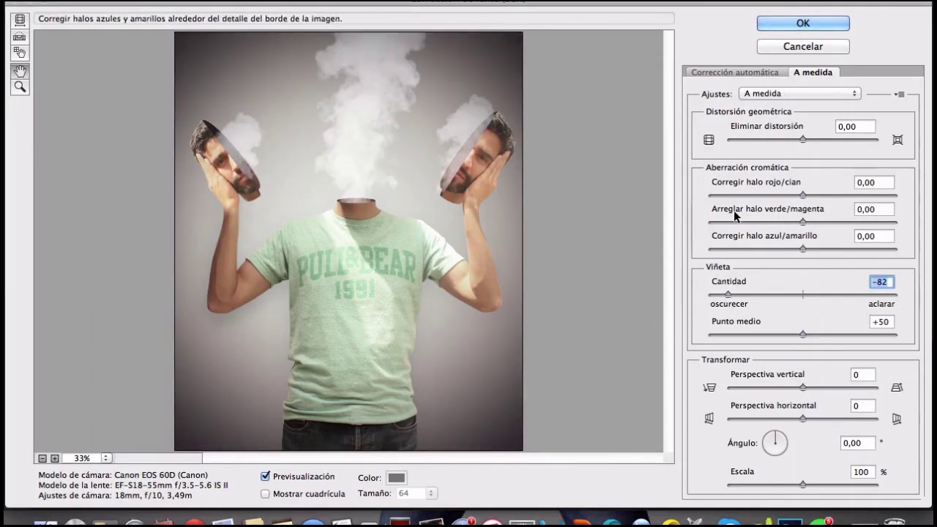
left_click(780, 24)
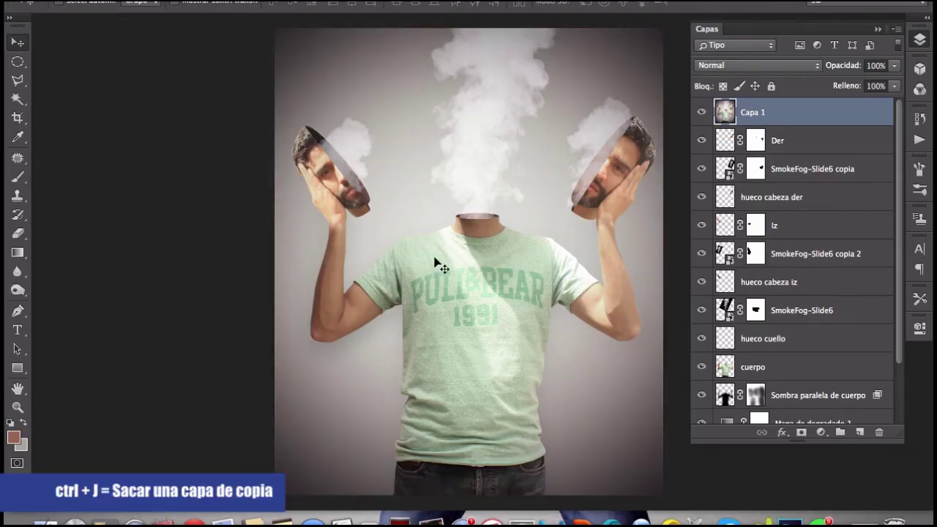
Duplicate Capa 1, apply the Paso alto filter, and set the copy's blend mode to Superponer
key("ctrl+j")
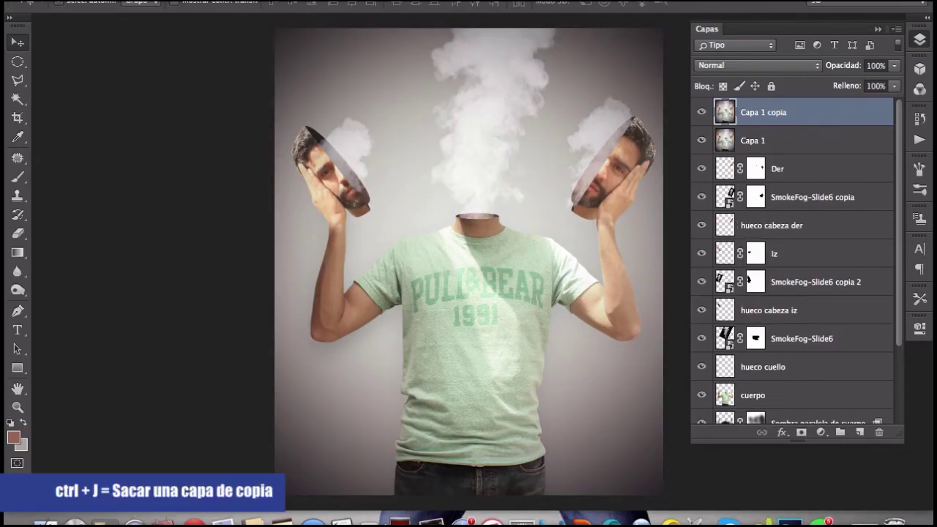
left_click(410, 0)
mouse_move(420, 264)
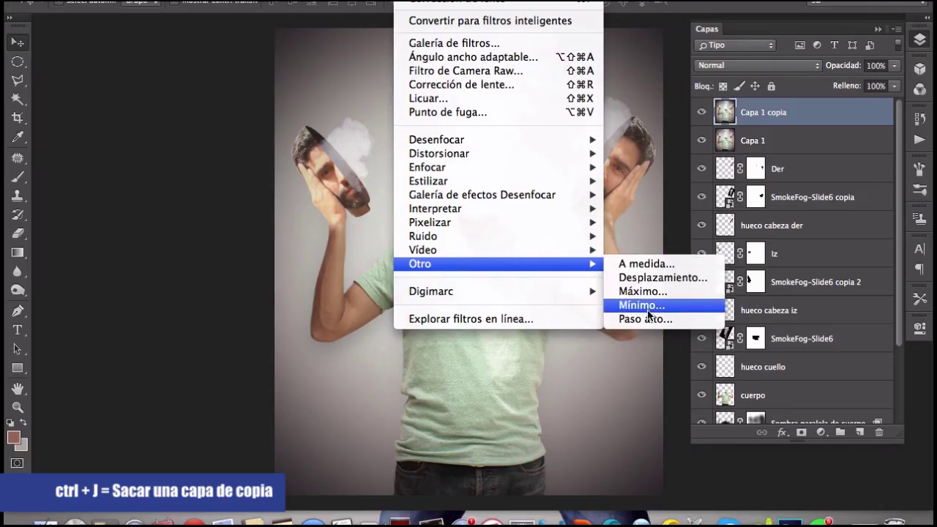
left_click(651, 318)
left_click(538, 142)
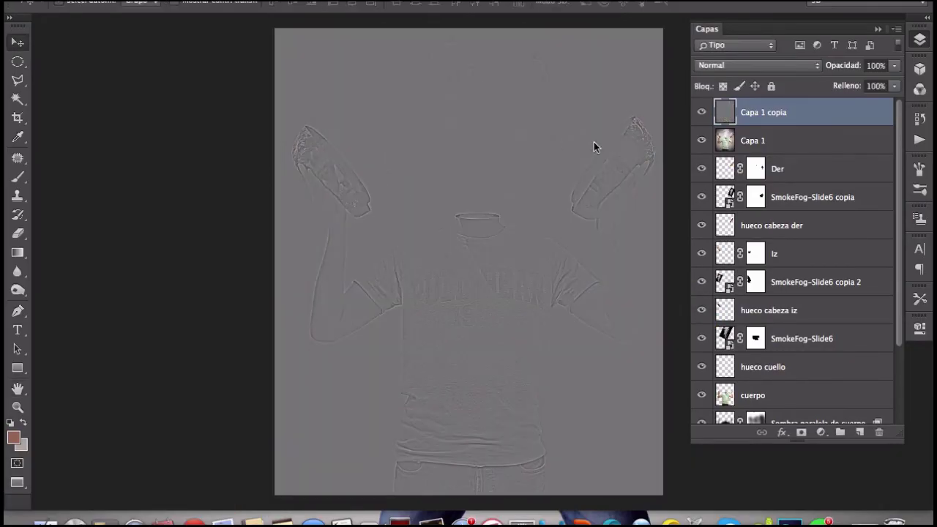
left_click(712, 66)
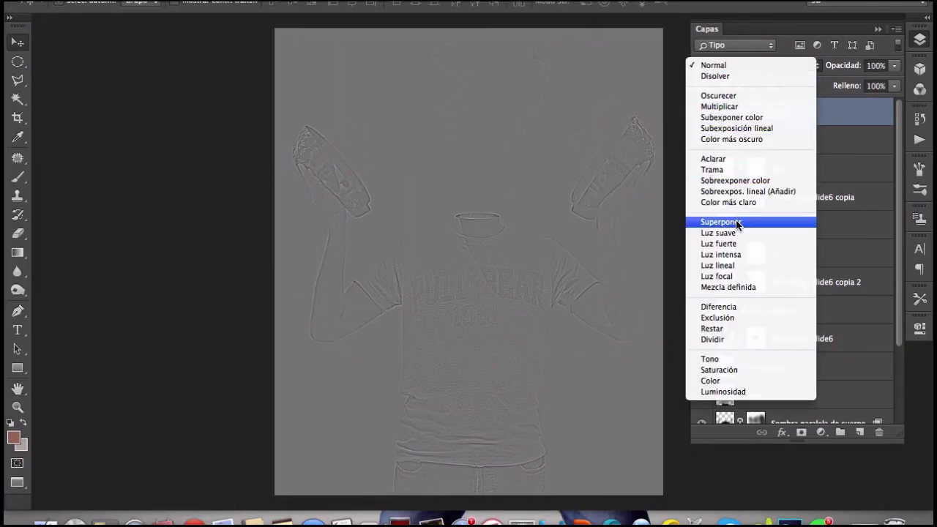
left_click(738, 221)
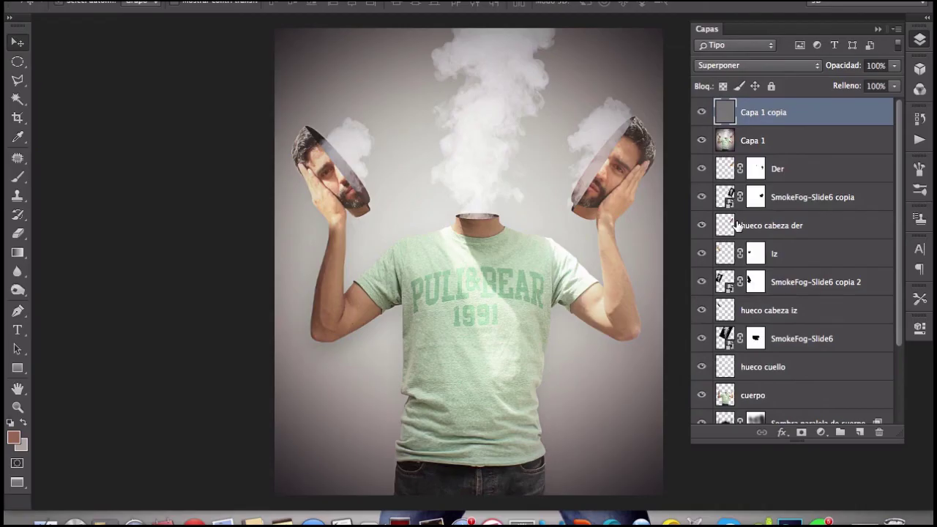
View the finished image full-screen, zoom in on the smoke and head halves, then fit to screen
key("f")
key("f")
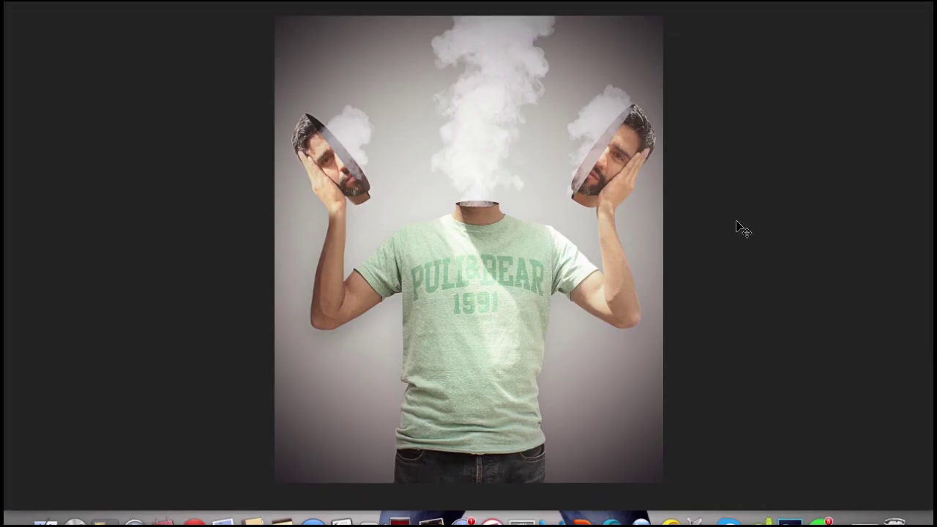
key("ctrl+plus")
key("ctrl+plus")
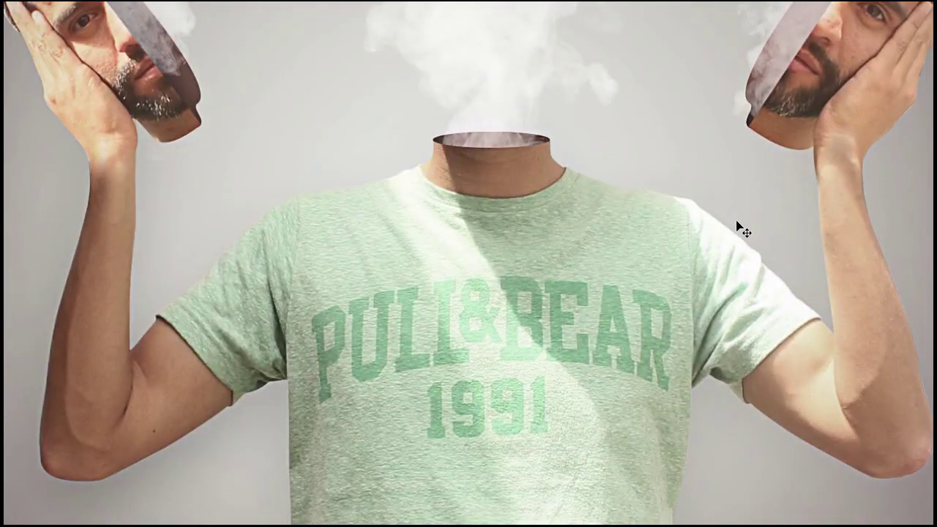
mouse_move(730, 186)
left_mouse_down()
mouse_move(686, 266)
mouse_move(690, 393)
left_mouse_up()
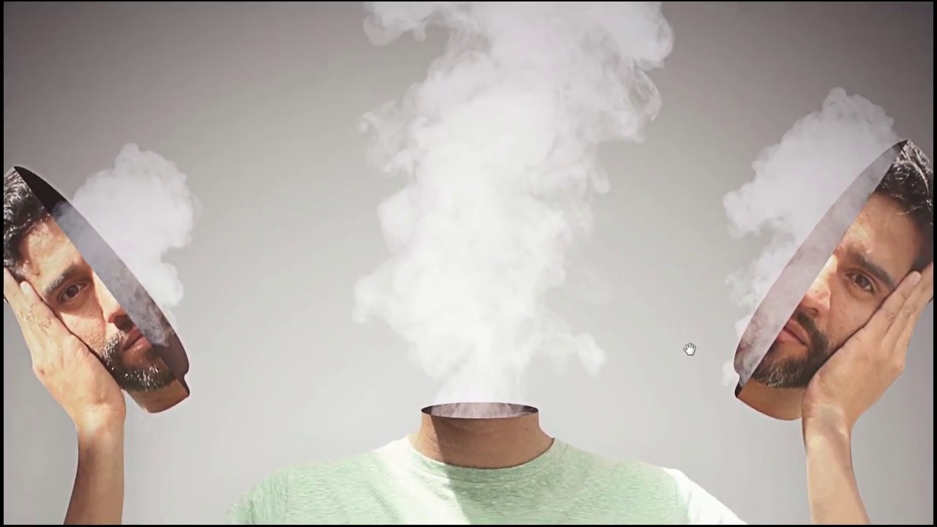
scroll(690, 366, "down", 3)
key("ctrl+minus")
scroll(663, 167, "down", 5)
scroll(651, 46, "down", 3)
key("ctrl+0")
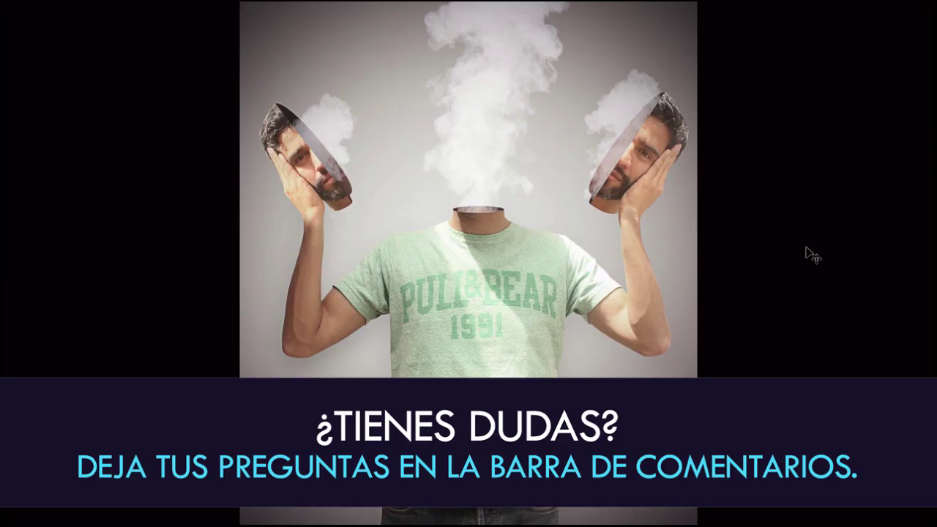